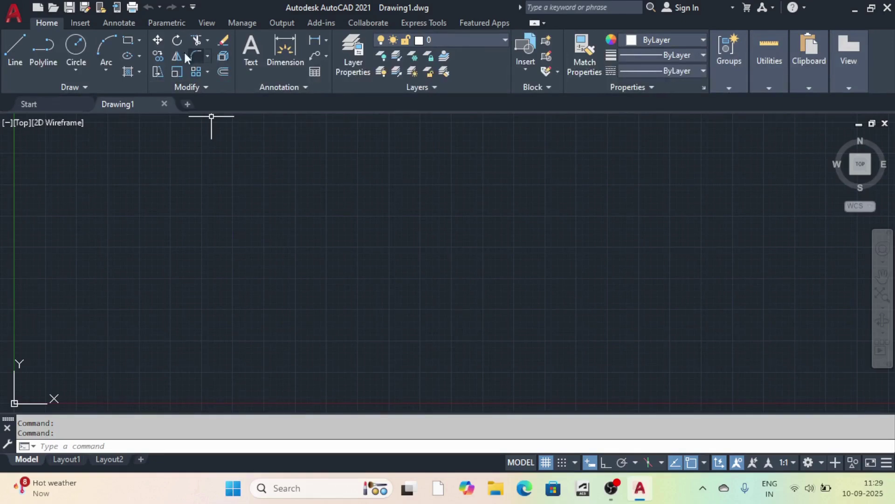
{"action": "left_click", "coordinate": [206, 55]}
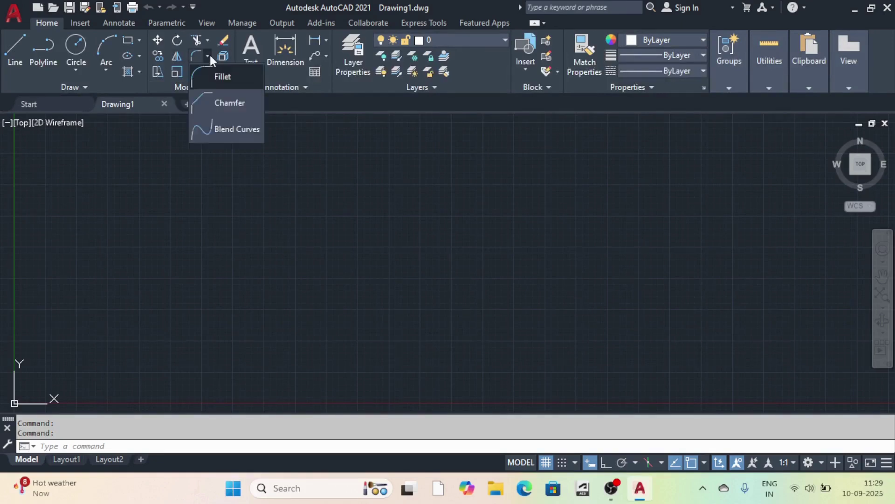
{"action": "left_click", "coordinate": [210, 55]}
{"action": "left_click", "coordinate": [210, 55]}
{"action": "left_click", "coordinate": [222, 54]}
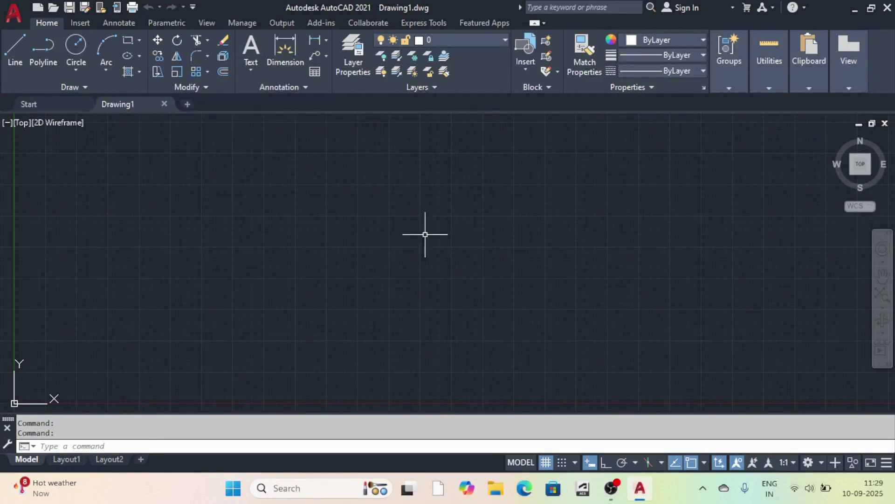
- Draw a rectangle 100 units wide and 50 units high, up and to the right of the origin
{"action": "type", "text": "REC"}
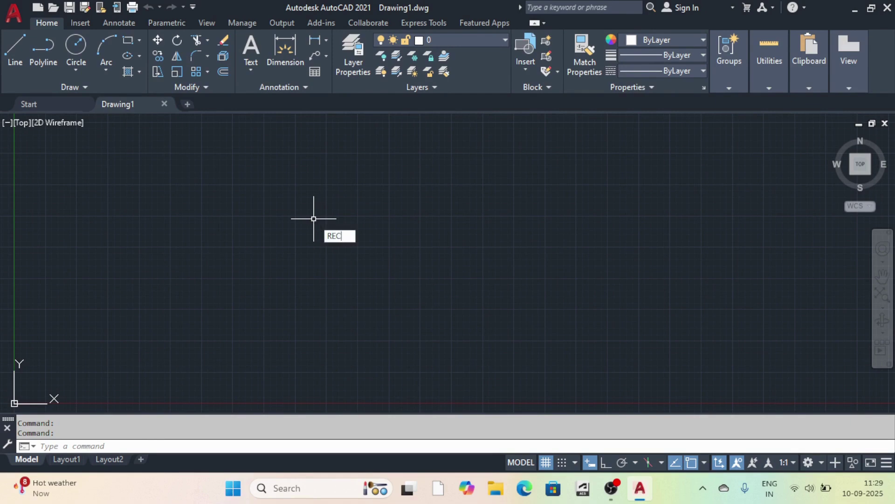
{"action": "key", "text": "Return"}
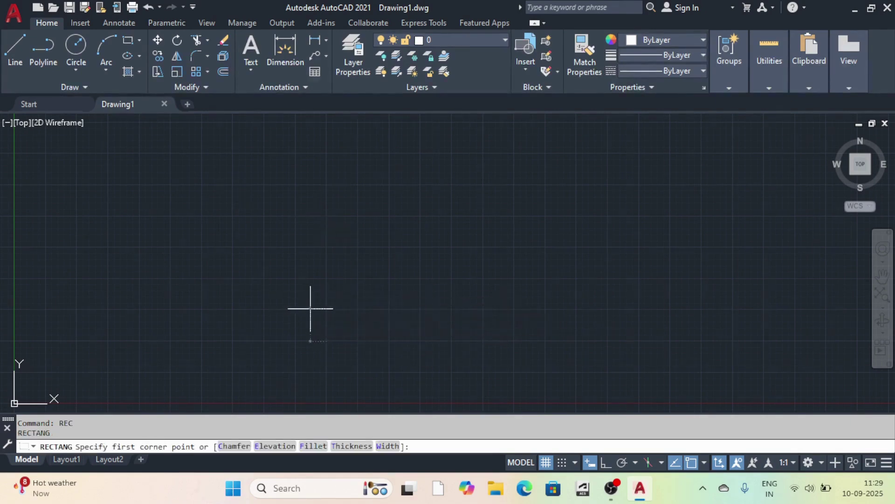
{"action": "left_click", "coordinate": [310, 308]}
{"action": "type", "text": "10"}
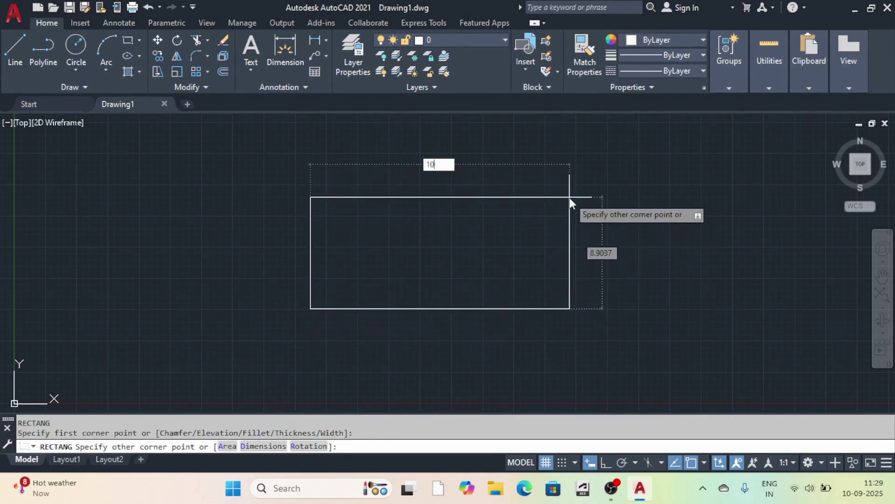
{"action": "type", "text": "0"}
{"action": "key", "text": "Tab"}
{"action": "type", "text": "50"}
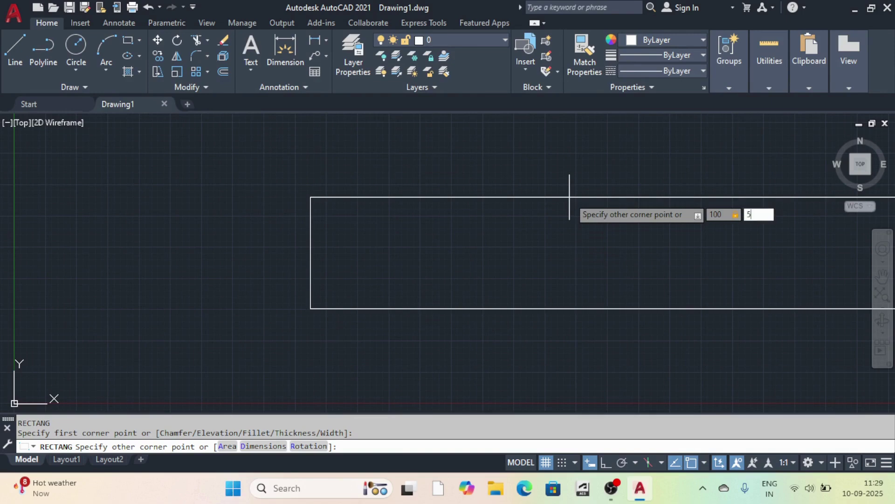
{"action": "key", "text": "Return"}
- Set the UCS icon to the Noorigin option with the UCSICON command
{"action": "scroll", "coordinate": [439, 249], "scroll_direction": "down", "scroll_amount": 5}
{"action": "scroll", "coordinate": [420, 238], "scroll_direction": "up", "scroll_amount": 4}
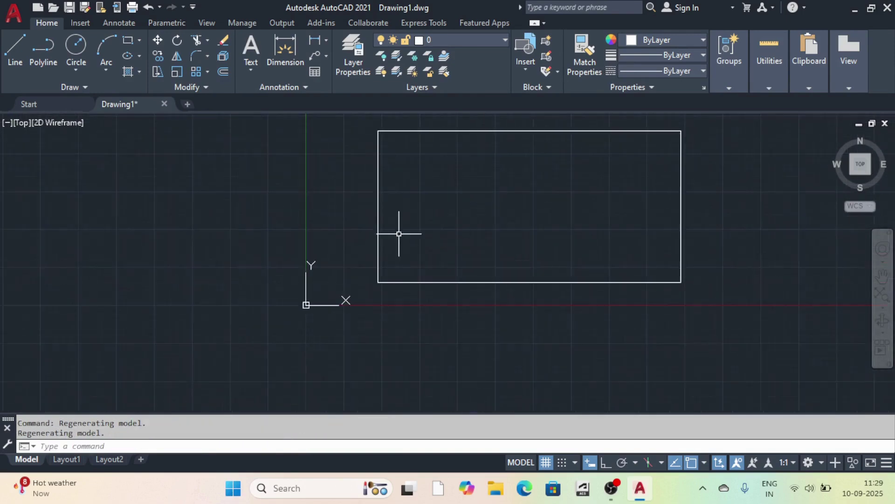
{"action": "type", "text": "UCS"}
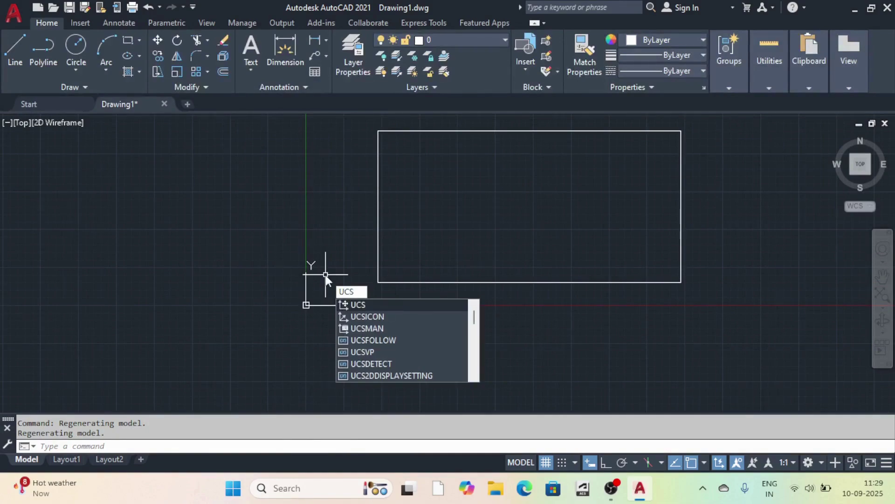
{"action": "key", "text": "Down"}
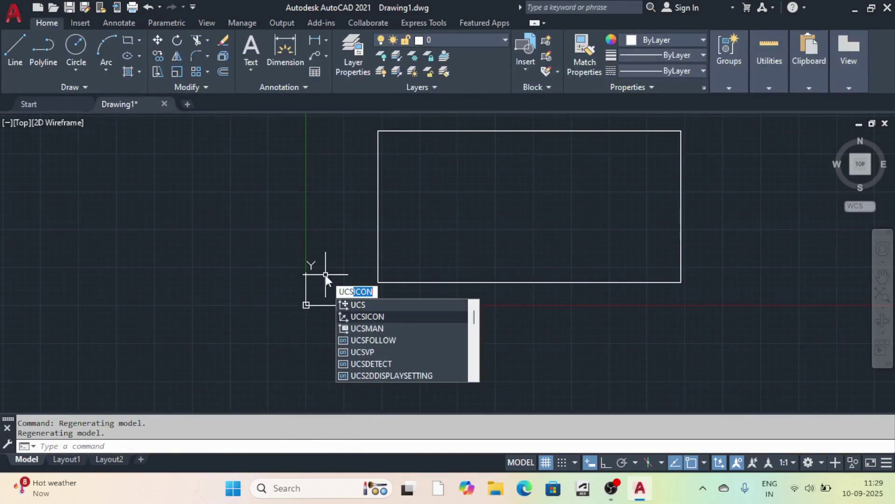
{"action": "key", "text": "Return"}
{"action": "key", "text": "Down"}
{"action": "key", "text": "Down"}
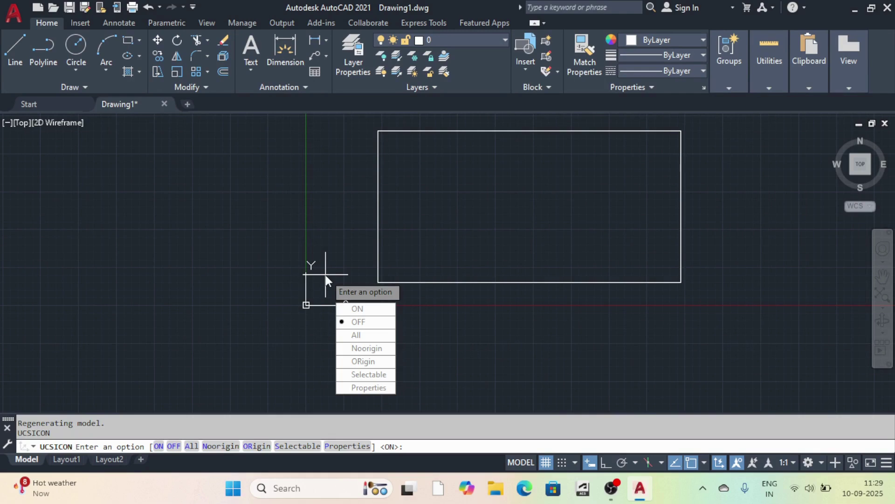
{"action": "key", "text": "Down"}
{"action": "key", "text": "Return"}
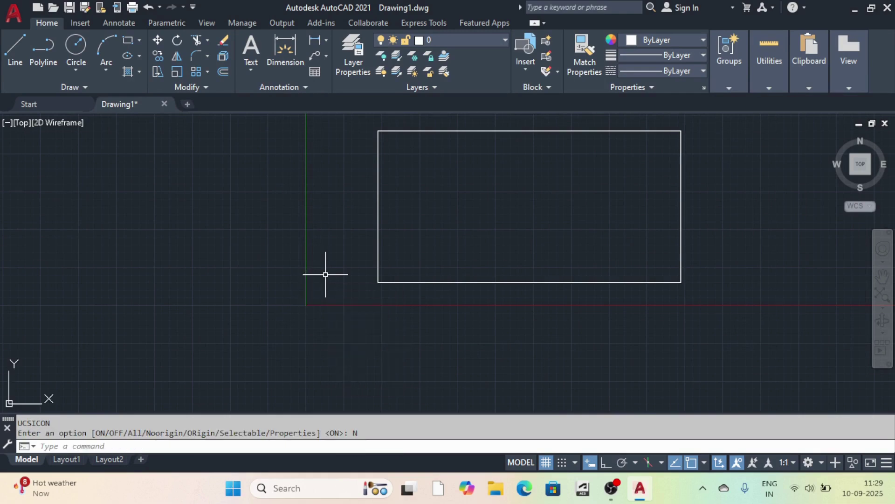
- Draw a separate 200-unit line to the right of the rectangle, level with its bottom edge, and erase it
{"action": "scroll", "coordinate": [339, 221], "scroll_direction": "down", "scroll_amount": 5}
{"action": "scroll", "coordinate": [447, 212], "scroll_direction": "up", "scroll_amount": 2}
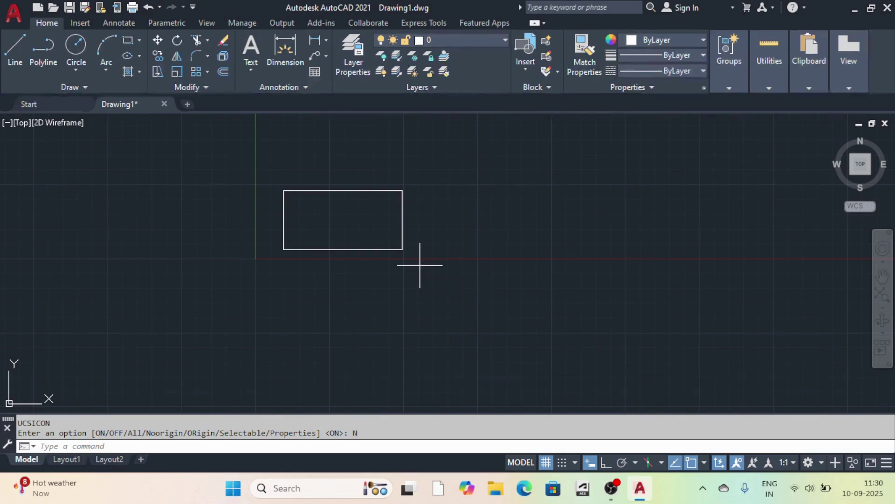
{"action": "type", "text": "L"}
{"action": "key", "text": "Return"}
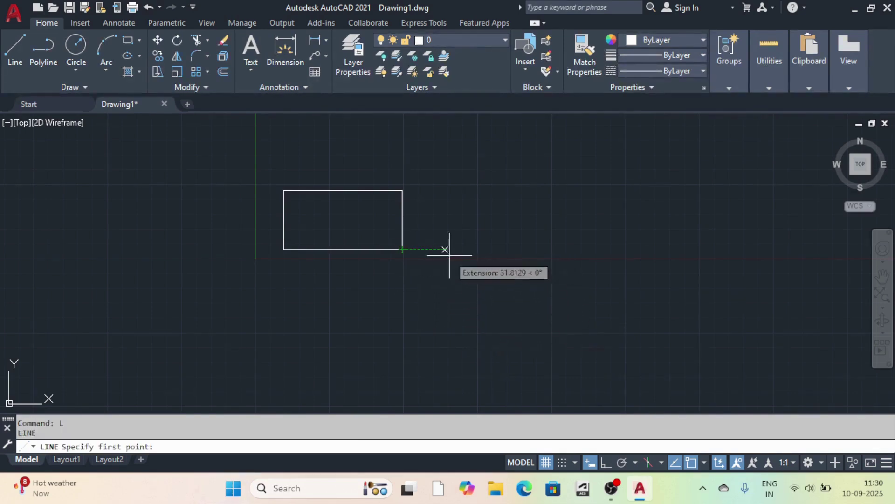
{"action": "left_click", "coordinate": [506, 250]}
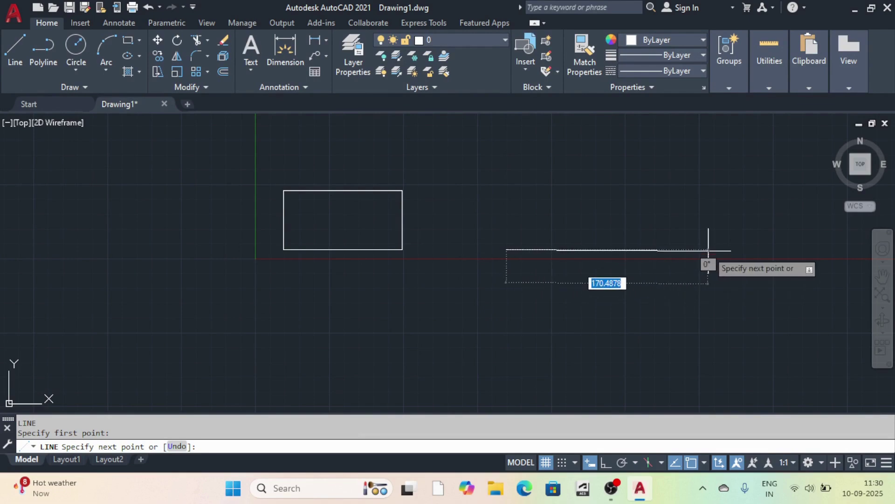
{"action": "type", "text": "2"}
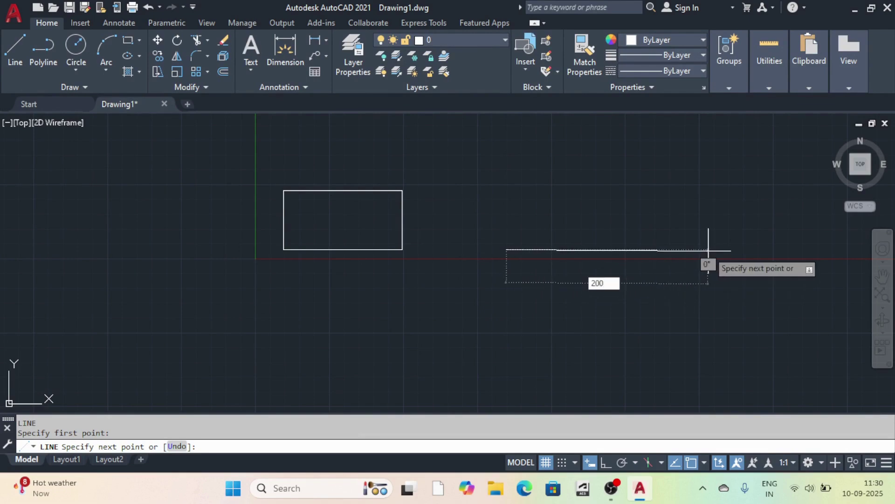
{"action": "type", "text": "00"}
{"action": "key", "text": "Return"}
{"action": "key", "text": "Escape"}
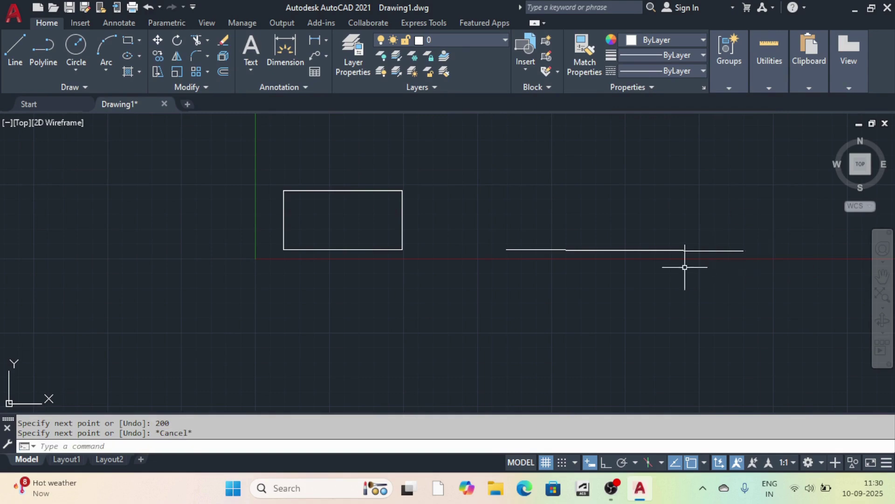
{"action": "left_click_drag", "start_coordinate": [686, 260], "coordinate": [657, 207]}
{"action": "key", "text": "Delete"}
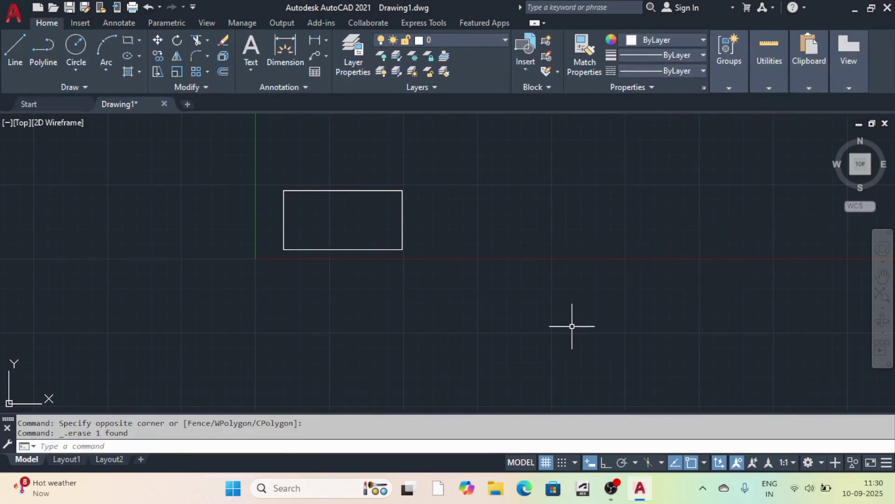
- Turn on Ortho mode and draw a horizontal 200-unit line to the right of the rectangle, level with its bottom edge
{"action": "key", "text": "F8"}
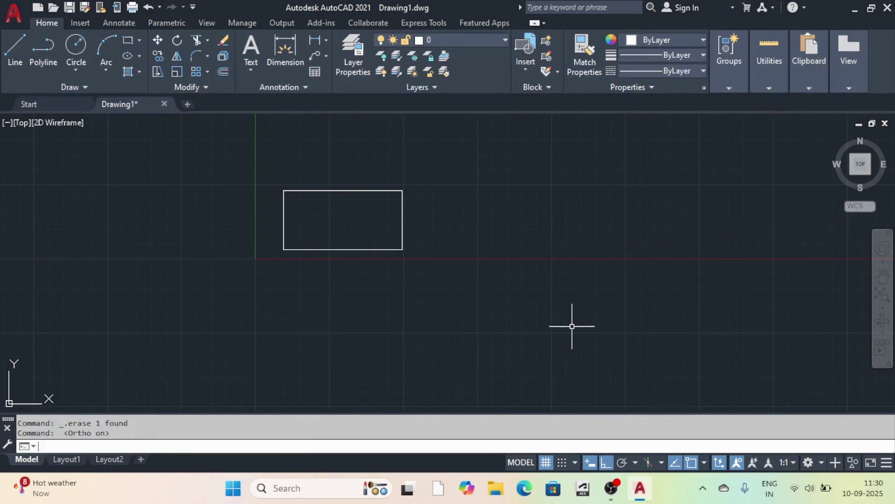
{"action": "type", "text": "L"}
{"action": "key", "text": "Return"}
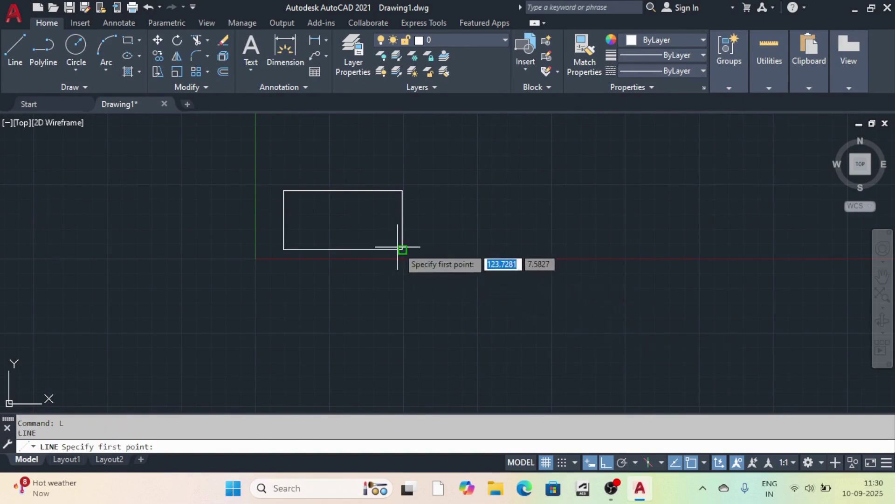
{"action": "left_click", "coordinate": [571, 249]}
{"action": "scroll", "coordinate": [653, 275], "scroll_direction": "down", "scroll_amount": 4}
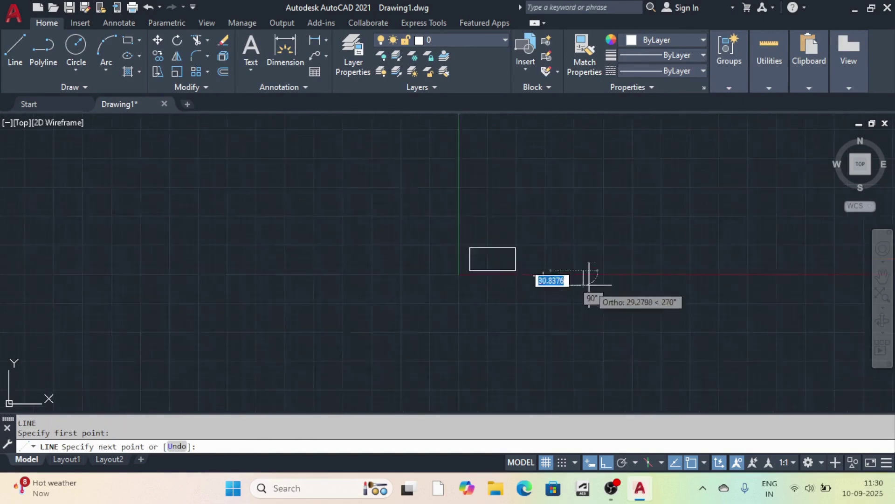
{"action": "scroll", "coordinate": [687, 285], "scroll_direction": "up", "scroll_amount": 2}
{"action": "type", "text": "20"}
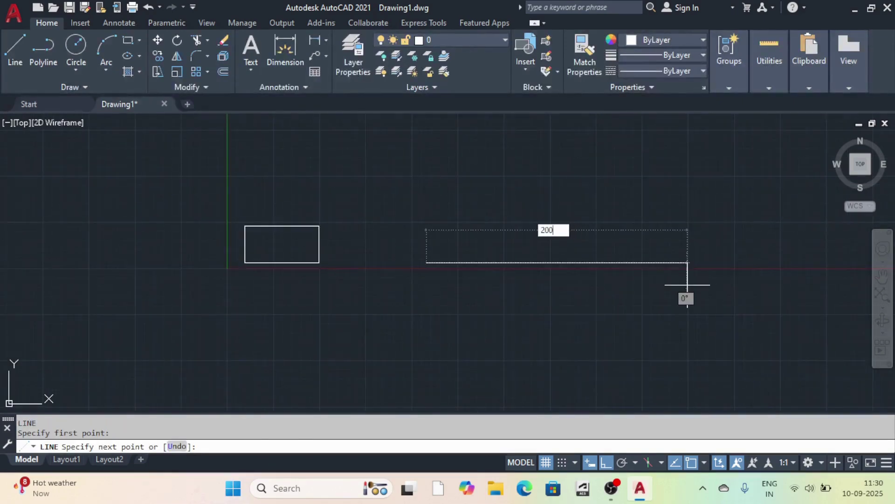
{"action": "type", "text": "0"}
{"action": "key", "text": "Return"}
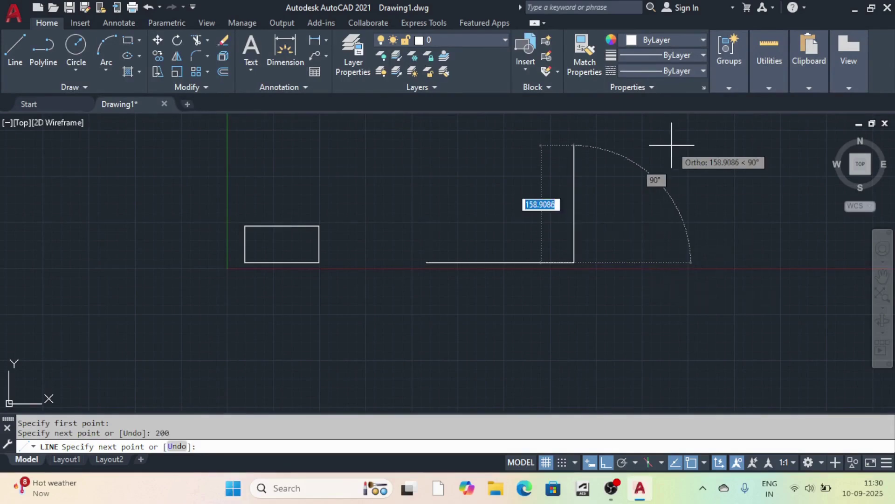
- Continue the line 150 units up and 200 units back to the left, and close the outline
{"action": "type", "text": "150"}
{"action": "key", "text": "Return"}
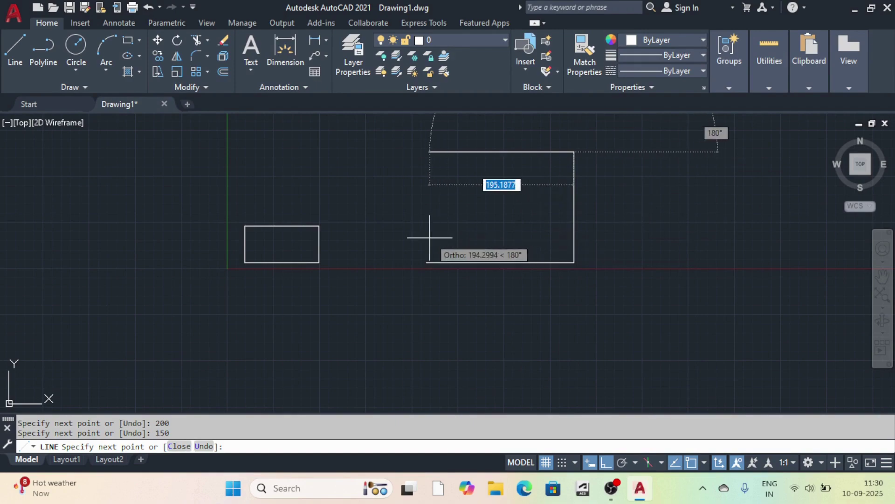
{"action": "type", "text": "200"}
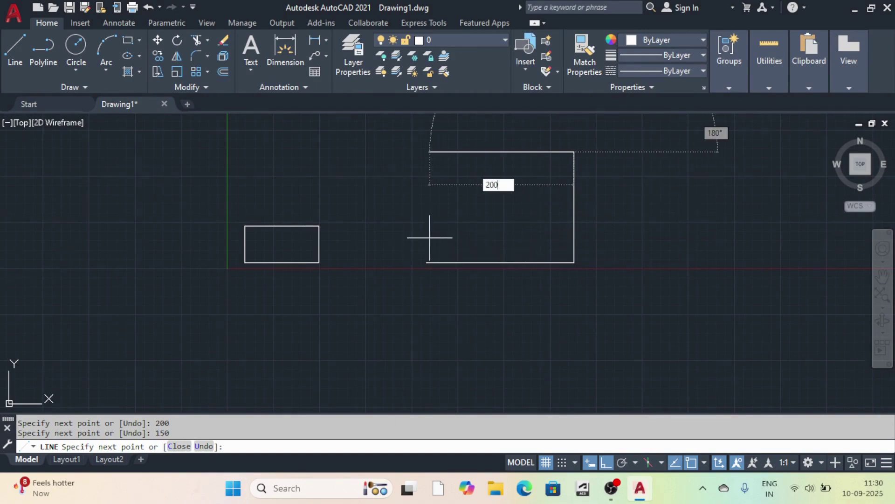
{"action": "key", "text": "Return"}
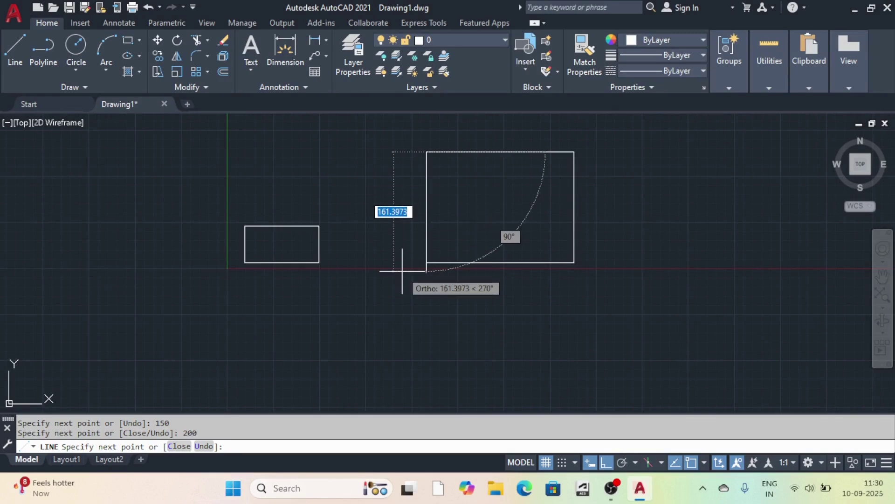
{"action": "type", "text": "C"}
{"action": "key", "text": "Return"}
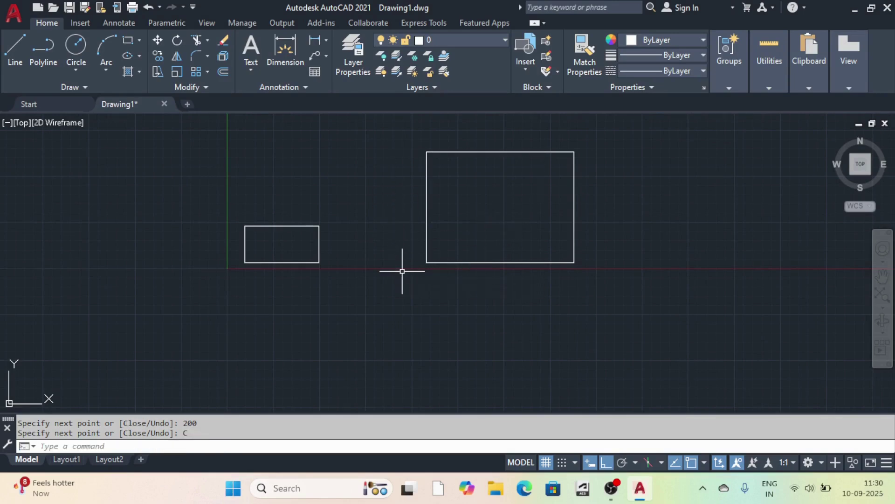
- Select the left side of the 200 by 150 outline to examine how it is grouped, and clear the selection
{"action": "scroll", "coordinate": [464, 254], "scroll_direction": "down", "scroll_amount": 4}
{"action": "scroll", "coordinate": [462, 251], "scroll_direction": "up", "scroll_amount": 6}
{"action": "scroll", "coordinate": [485, 242], "scroll_direction": "down", "scroll_amount": 4}
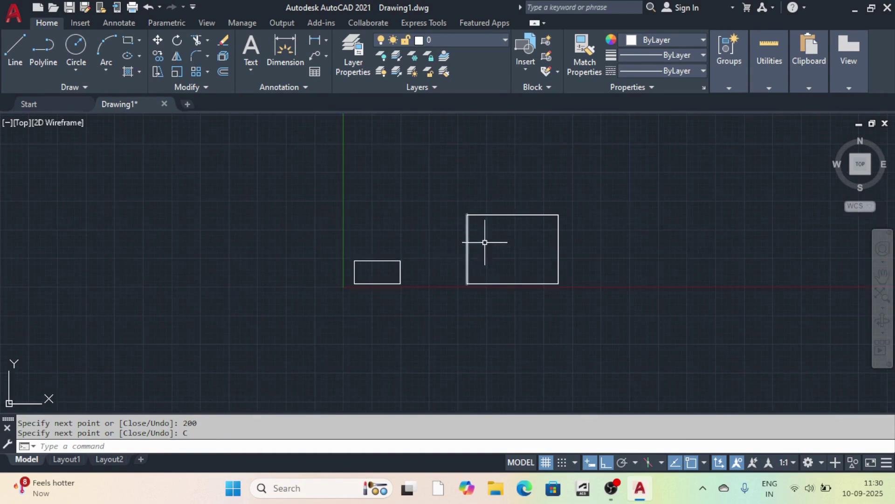
{"action": "left_click", "coordinate": [485, 242]}
{"action": "left_click", "coordinate": [433, 244]}
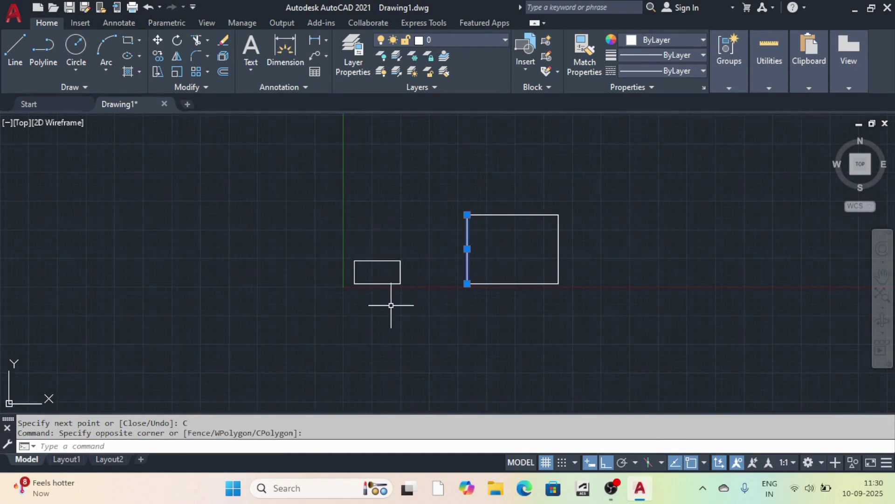
{"action": "key", "text": "Escape"}
- Select the 100 by 50 rectangle to examine whether its sides form one object
{"action": "scroll", "coordinate": [379, 264], "scroll_direction": "up", "scroll_amount": 2}
{"action": "left_click", "coordinate": [379, 264]}
{"action": "left_click", "coordinate": [346, 221]}
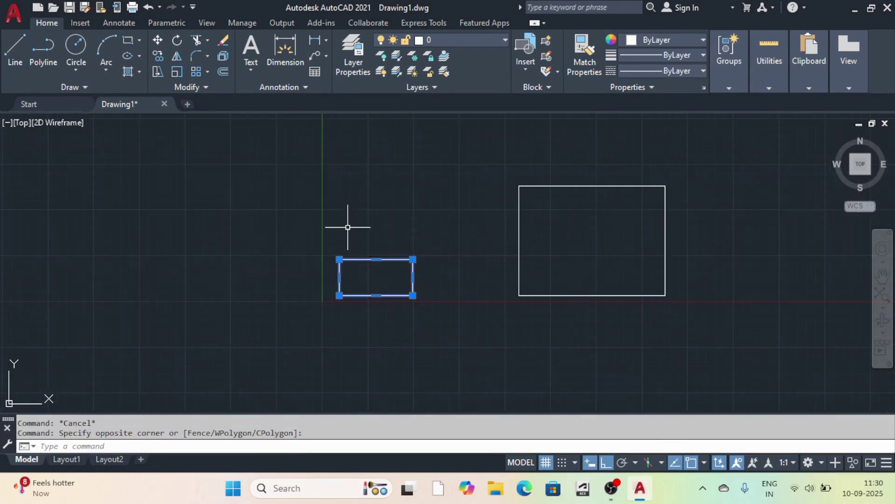
{"action": "scroll", "coordinate": [372, 263], "scroll_direction": "up", "scroll_amount": 5}
{"action": "scroll", "coordinate": [356, 242], "scroll_direction": "down", "scroll_amount": 2}
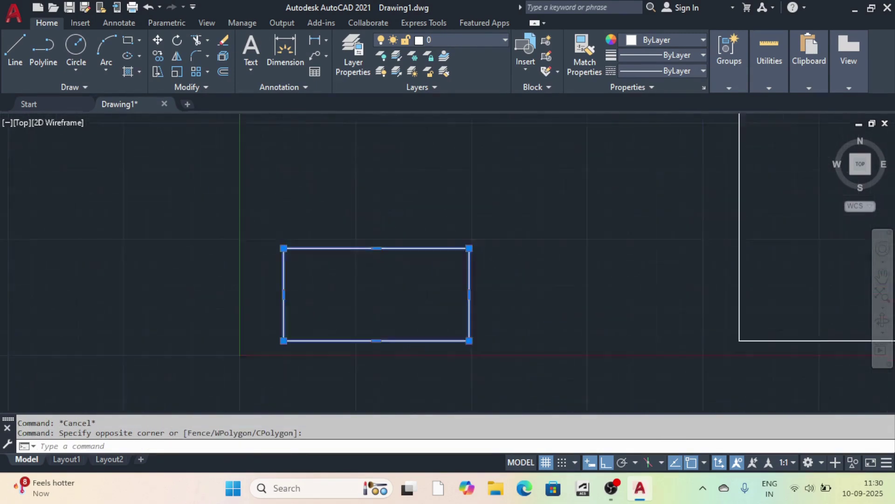
{"action": "scroll", "coordinate": [387, 245], "scroll_direction": "up", "scroll_amount": 2}
{"action": "scroll", "coordinate": [368, 251], "scroll_direction": "down", "scroll_amount": 5}
{"action": "scroll", "coordinate": [349, 250], "scroll_direction": "up", "scroll_amount": 8}
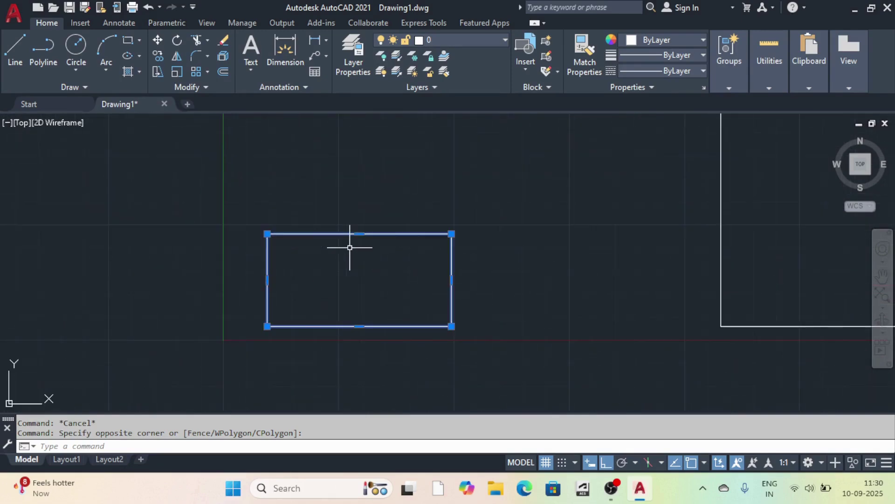
{"action": "scroll", "coordinate": [348, 242], "scroll_direction": "down", "scroll_amount": 7}
- Select the sides of the 200 by 150 outline one by one to compare it with the rectangle, and clear the selection
{"action": "left_click", "coordinate": [575, 242]}
{"action": "left_click", "coordinate": [511, 201]}
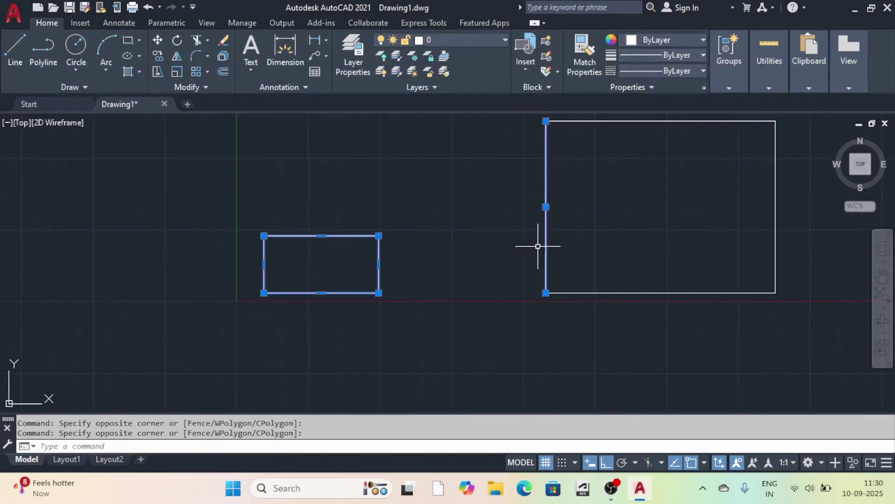
{"action": "left_click", "coordinate": [733, 353]}
{"action": "left_click", "coordinate": [615, 235]}
{"action": "scroll", "coordinate": [662, 306], "scroll_direction": "down", "scroll_amount": 6}
{"action": "scroll", "coordinate": [700, 261], "scroll_direction": "up", "scroll_amount": 4}
{"action": "left_click", "coordinate": [685, 275]}
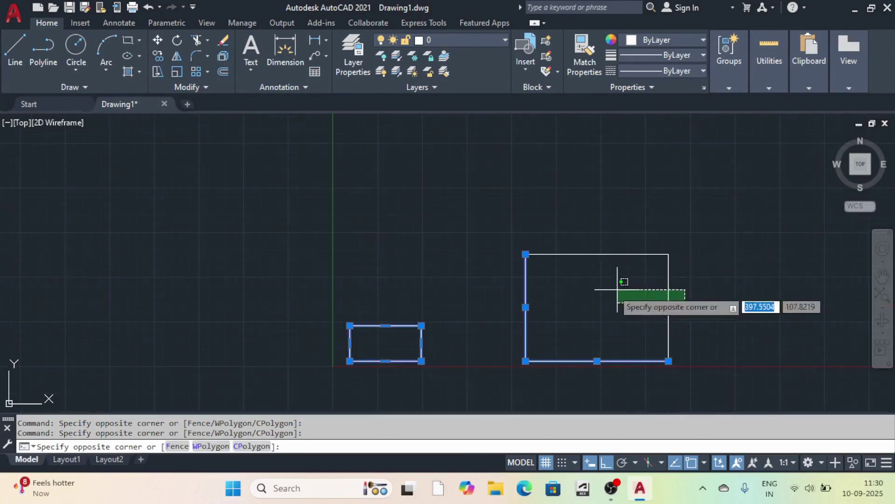
{"action": "left_click", "coordinate": [594, 250]}
{"action": "key", "text": "Escape"}
{"action": "left_click", "coordinate": [594, 257]}
{"action": "left_click", "coordinate": [579, 242]}
{"action": "key", "text": "Escape"}
{"action": "scroll", "coordinate": [480, 266], "scroll_direction": "down", "scroll_amount": 5}
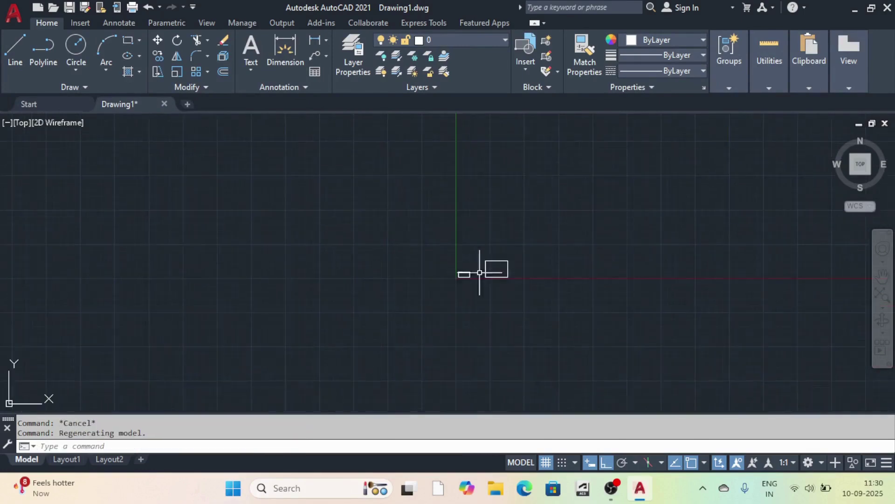
{"action": "scroll", "coordinate": [466, 243], "scroll_direction": "up", "scroll_amount": 3}
{"action": "scroll", "coordinate": [426, 250], "scroll_direction": "up", "scroll_amount": 6}
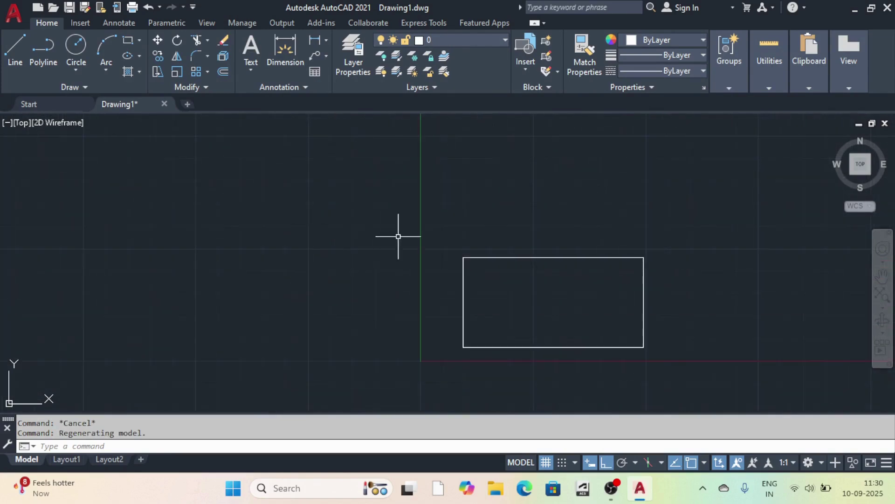
- Select the 100 by 50 rectangle to examine whether its outline is a single object, and clear the selection
{"action": "left_click", "coordinate": [531, 257]}
{"action": "left_click", "coordinate": [503, 218]}
{"action": "left_click", "coordinate": [524, 239]}
{"action": "scroll", "coordinate": [527, 240], "scroll_direction": "down", "scroll_amount": 6}
{"action": "scroll", "coordinate": [525, 239], "scroll_direction": "up", "scroll_amount": 7}
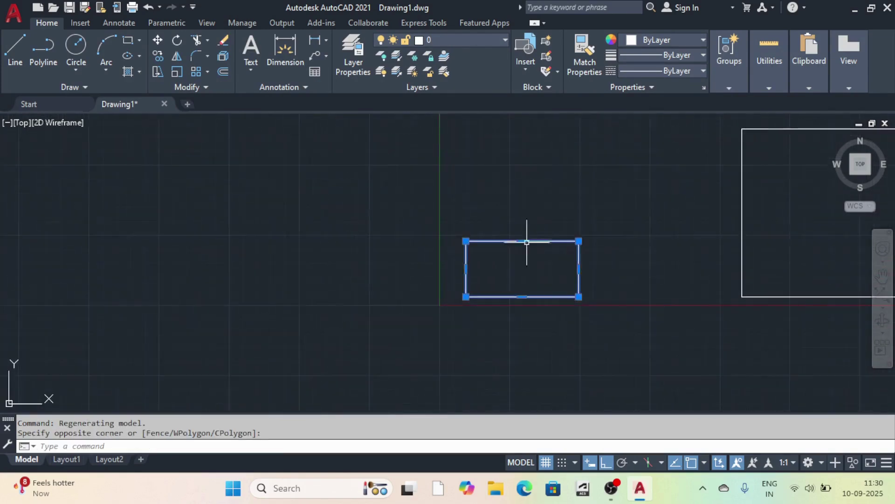
{"action": "scroll", "coordinate": [502, 241], "scroll_direction": "down", "scroll_amount": 4}
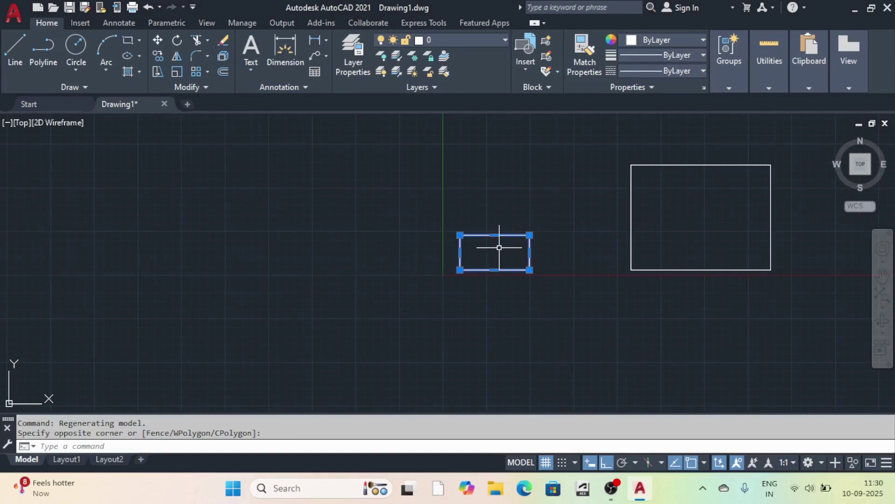
{"action": "scroll", "coordinate": [494, 256], "scroll_direction": "up", "scroll_amount": 4}
{"action": "scroll", "coordinate": [468, 200], "scroll_direction": "down", "scroll_amount": 8}
{"action": "scroll", "coordinate": [476, 204], "scroll_direction": "up", "scroll_amount": 6}
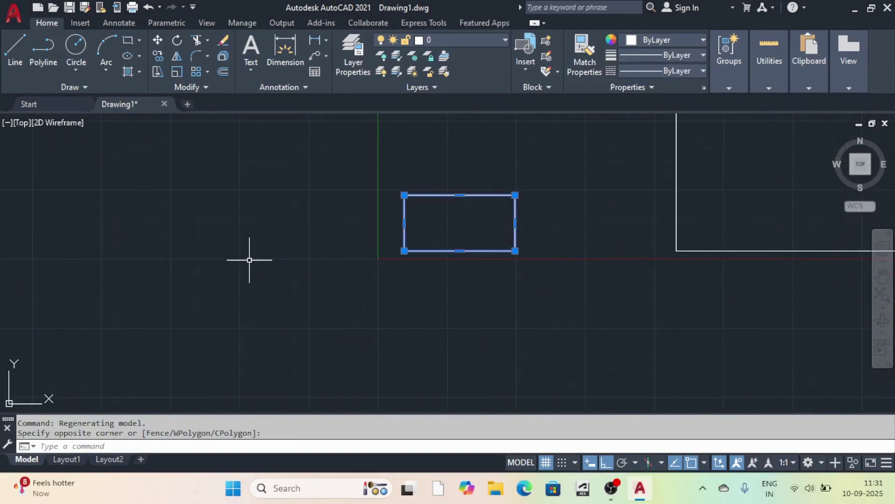
{"action": "key", "text": "Escape"}
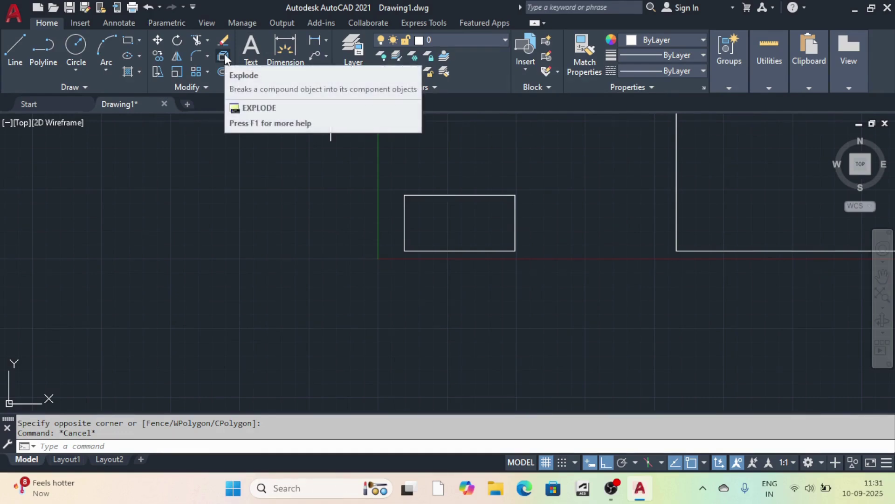
- Explode the 100 by 50 rectangle into separate lines
{"action": "left_click", "coordinate": [224, 56]}
{"action": "left_click", "coordinate": [366, 164]}
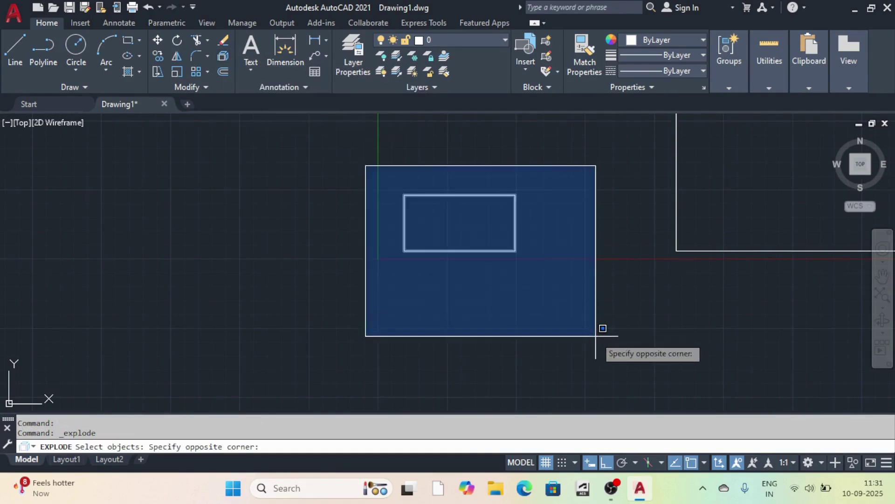
{"action": "left_click", "coordinate": [602, 327]}
{"action": "key", "text": "Return"}
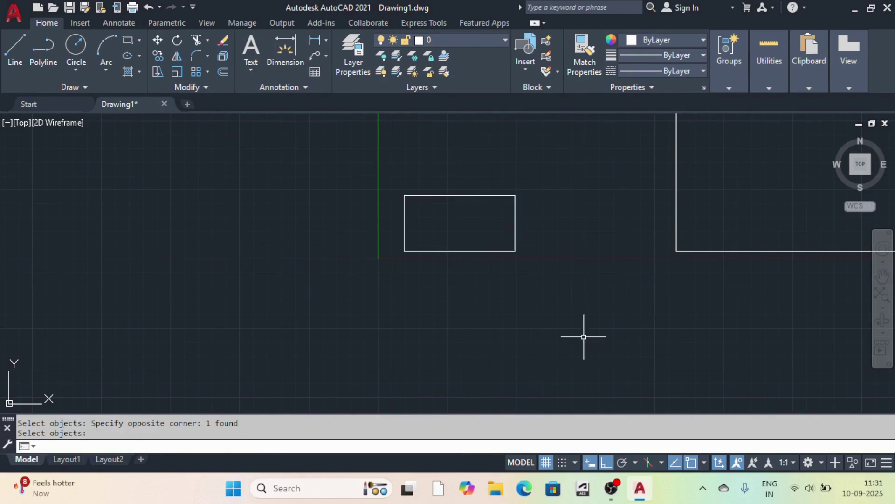
- Select the top, left, bottom and right sides of the exploded rectangle individually to examine them, and clear the selection
{"action": "scroll", "coordinate": [464, 206], "scroll_direction": "up", "scroll_amount": 5}
{"action": "scroll", "coordinate": [467, 210], "scroll_direction": "down", "scroll_amount": 3}
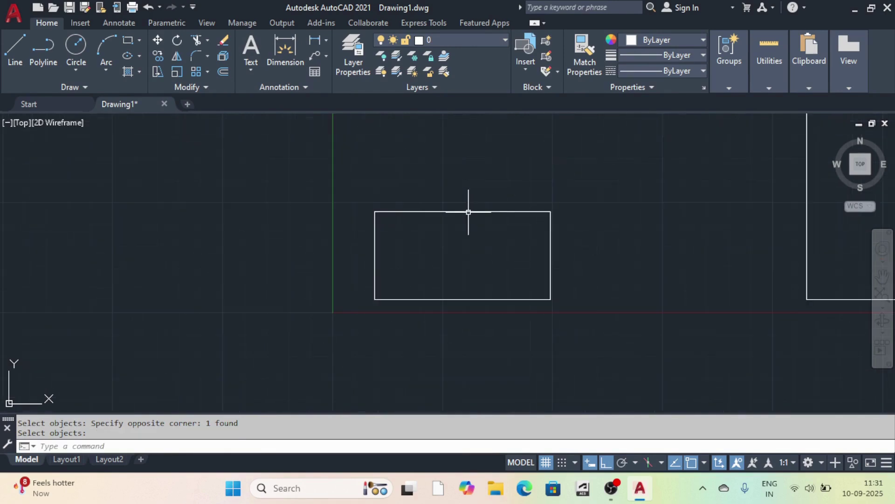
{"action": "left_click", "coordinate": [469, 211]}
{"action": "left_click", "coordinate": [408, 262]}
{"action": "left_click", "coordinate": [373, 253]}
{"action": "left_click", "coordinate": [475, 291]}
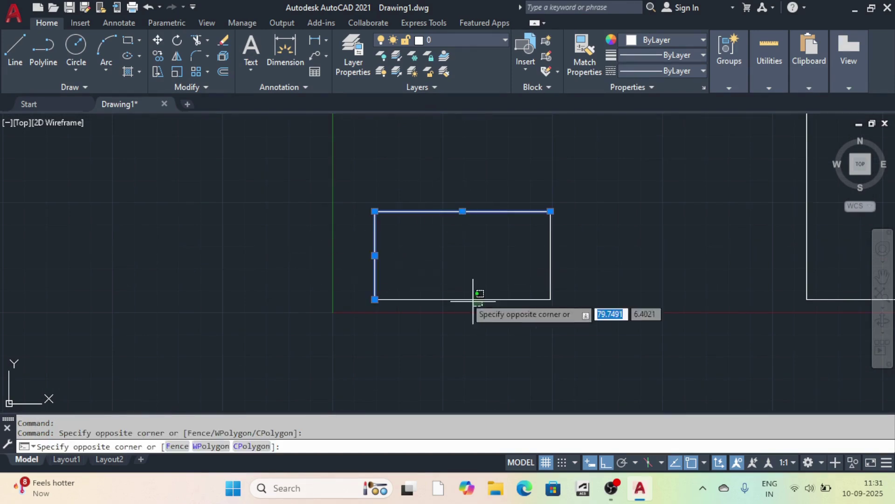
{"action": "left_click", "coordinate": [570, 272]}
{"action": "left_click", "coordinate": [516, 250]}
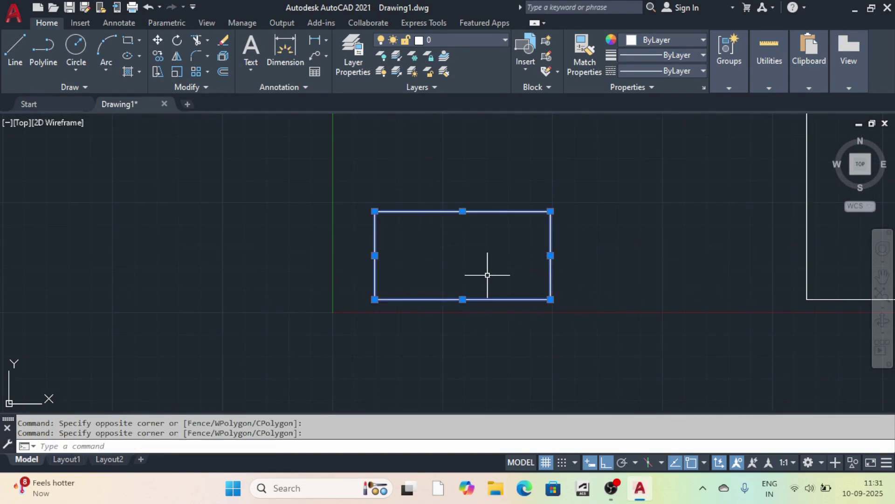
{"action": "key", "text": "Escape"}
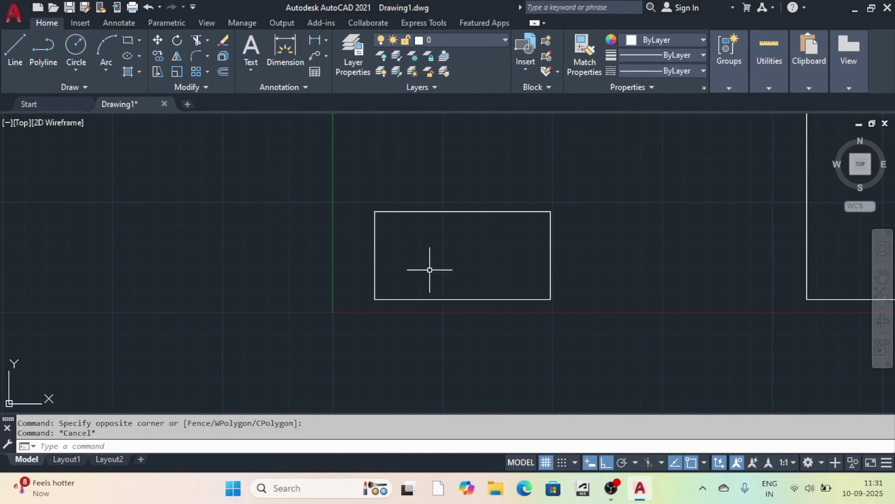
- Recheck the exploded rectangle's separate sides by selecting each one starting from the left side, and clear the selection
{"action": "scroll", "coordinate": [427, 271], "scroll_direction": "down", "scroll_amount": 4}
{"action": "scroll", "coordinate": [420, 285], "scroll_direction": "up", "scroll_amount": 6}
{"action": "left_click", "coordinate": [413, 277]}
{"action": "left_click", "coordinate": [218, 224]}
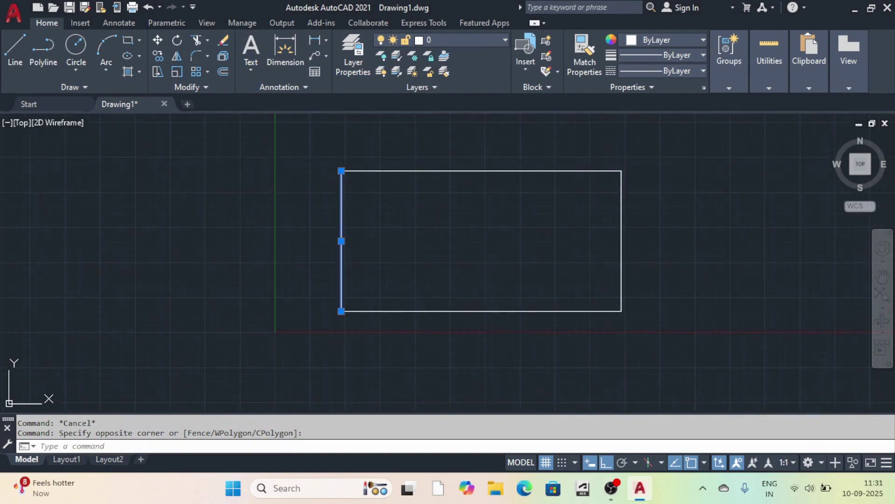
{"action": "left_click", "coordinate": [473, 335]}
{"action": "left_click", "coordinate": [415, 250]}
{"action": "left_click", "coordinate": [651, 265]}
{"action": "left_click", "coordinate": [566, 247]}
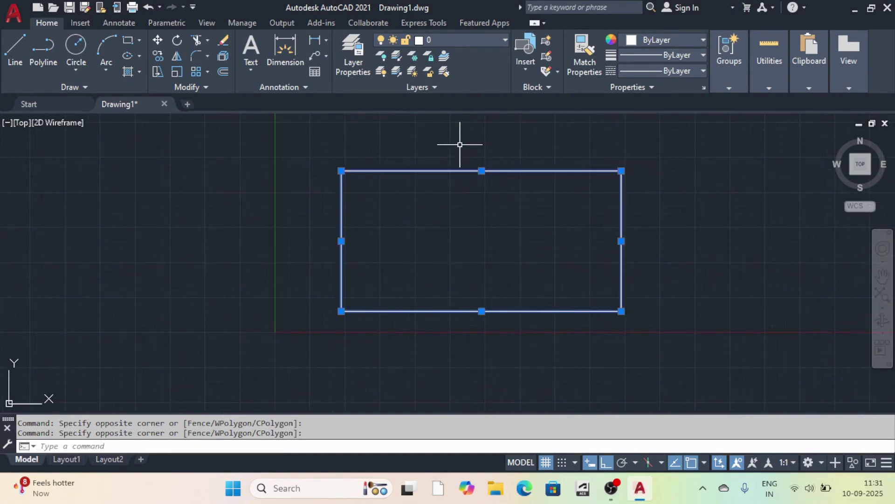
{"action": "key", "text": "Escape"}
- Join the four separate sides of the small rectangle into one polyline
{"action": "scroll", "coordinate": [408, 224], "scroll_direction": "down", "scroll_amount": 8}
{"action": "scroll", "coordinate": [412, 225], "scroll_direction": "up", "scroll_amount": 6}
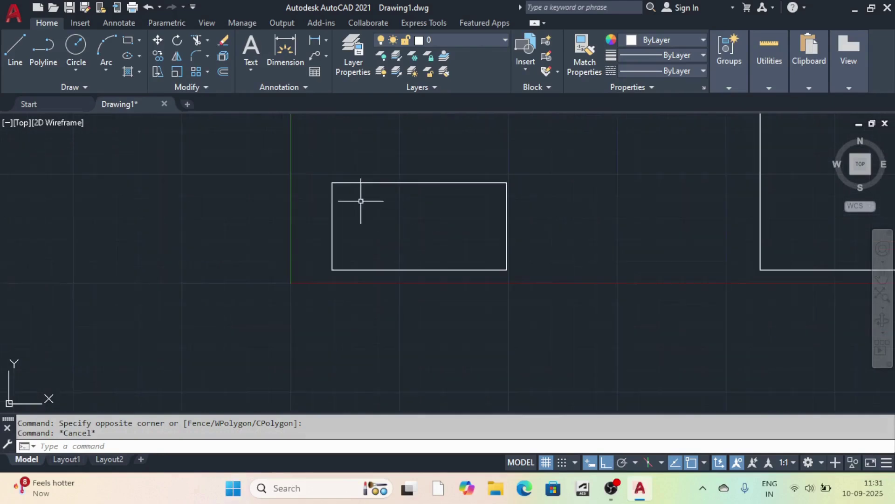
{"action": "scroll", "coordinate": [380, 199], "scroll_direction": "down", "scroll_amount": 6}
{"action": "left_click", "coordinate": [300, 167]}
{"action": "left_click", "coordinate": [396, 254]}
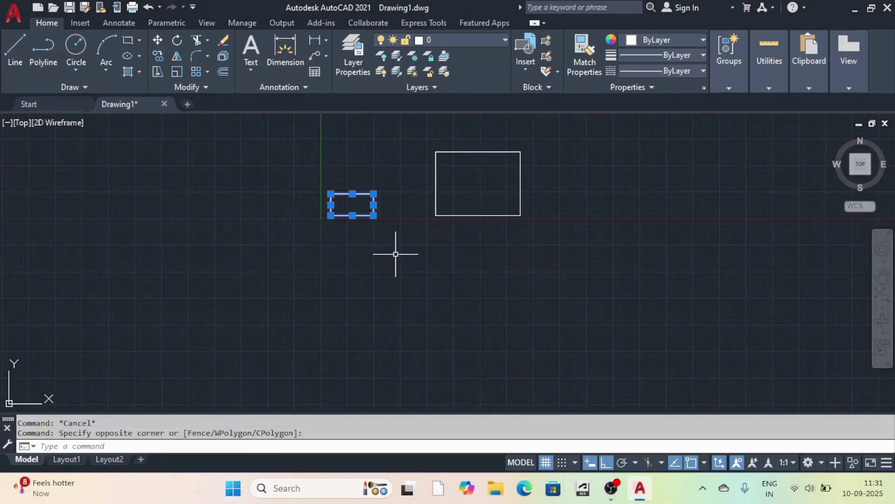
{"action": "type", "text": "j"}
{"action": "key", "text": "Return"}
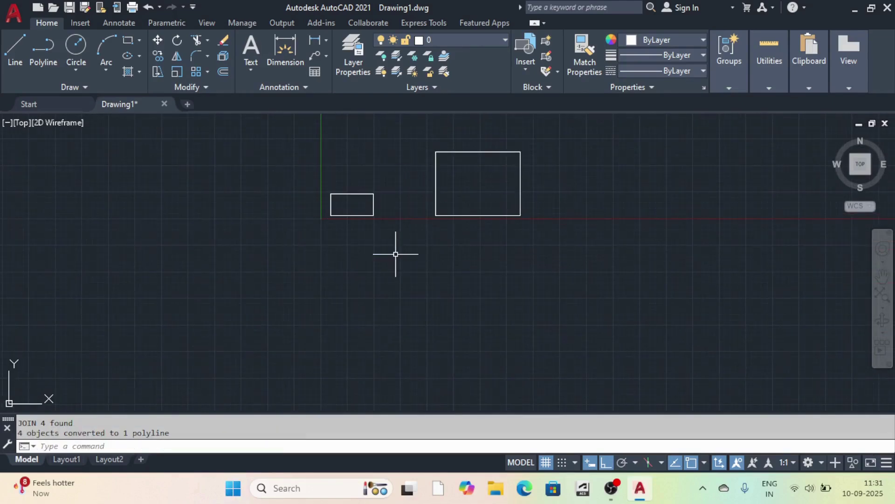
- Select the joined rectangle to examine whether its sides act as one object, and clear the selection
{"action": "scroll", "coordinate": [358, 188], "scroll_direction": "up", "scroll_amount": 8}
{"action": "scroll", "coordinate": [369, 192], "scroll_direction": "down", "scroll_amount": 6}
{"action": "scroll", "coordinate": [369, 202], "scroll_direction": "up", "scroll_amount": 4}
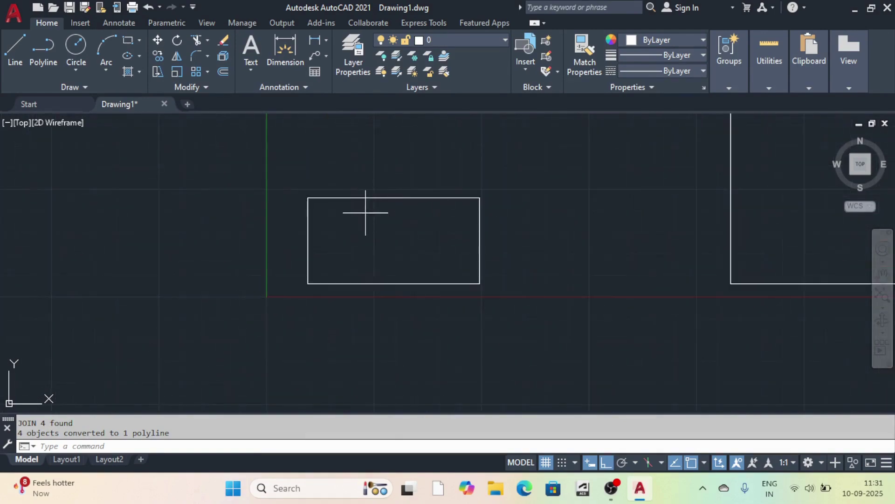
{"action": "left_click", "coordinate": [324, 193]}
{"action": "left_click", "coordinate": [503, 250]}
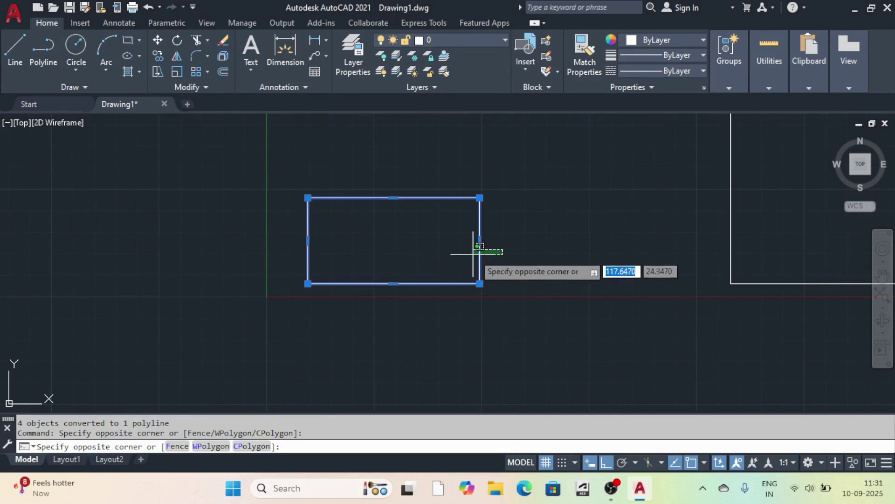
{"action": "key", "text": "Escape"}
{"action": "scroll", "coordinate": [477, 261], "scroll_direction": "up", "scroll_amount": 5}
{"action": "scroll", "coordinate": [489, 255], "scroll_direction": "down", "scroll_amount": 5}
{"action": "scroll", "coordinate": [489, 240], "scroll_direction": "up", "scroll_amount": 5}
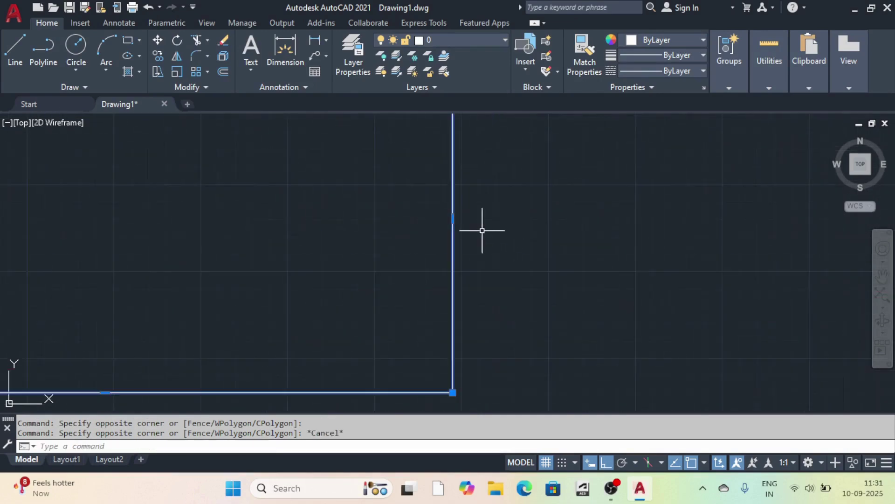
{"action": "scroll", "coordinate": [478, 231], "scroll_direction": "down", "scroll_amount": 1}
{"action": "scroll", "coordinate": [481, 224], "scroll_direction": "up", "scroll_amount": 2}
{"action": "scroll", "coordinate": [504, 230], "scroll_direction": "down", "scroll_amount": 6}
{"action": "key", "text": "Escape"}
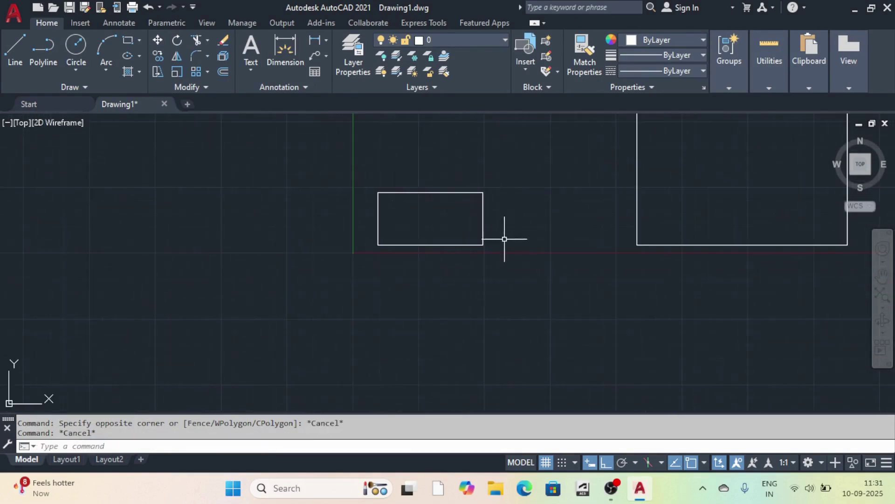
{"action": "key", "text": "Escape"}
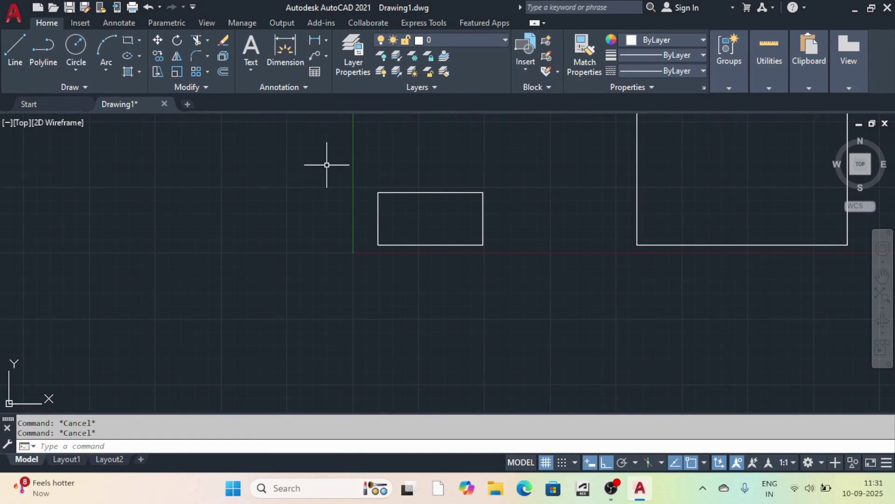
- Run the EXPLODE command by name on the joined small rectangle to split it into separate lines
{"action": "type", "text": "X"}
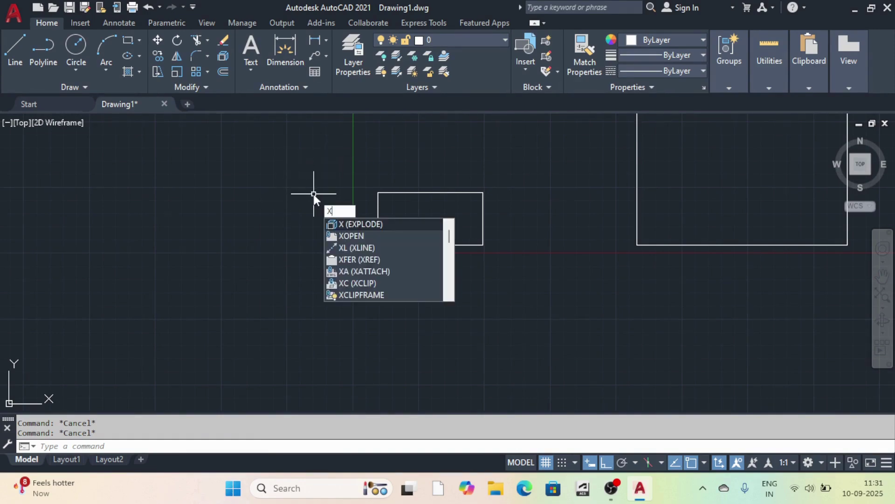
{"action": "key", "text": "BackSpace"}
{"action": "type", "text": "EX"}
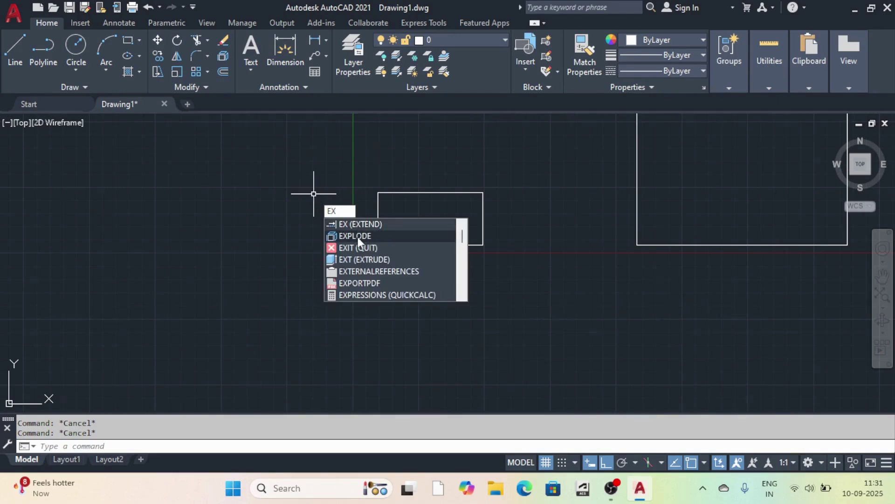
{"action": "type", "text": "P"}
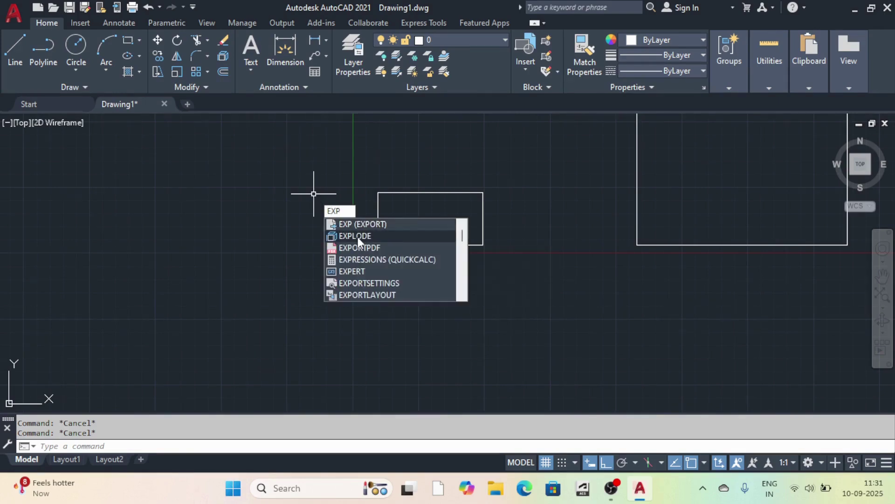
{"action": "type", "text": "LO"}
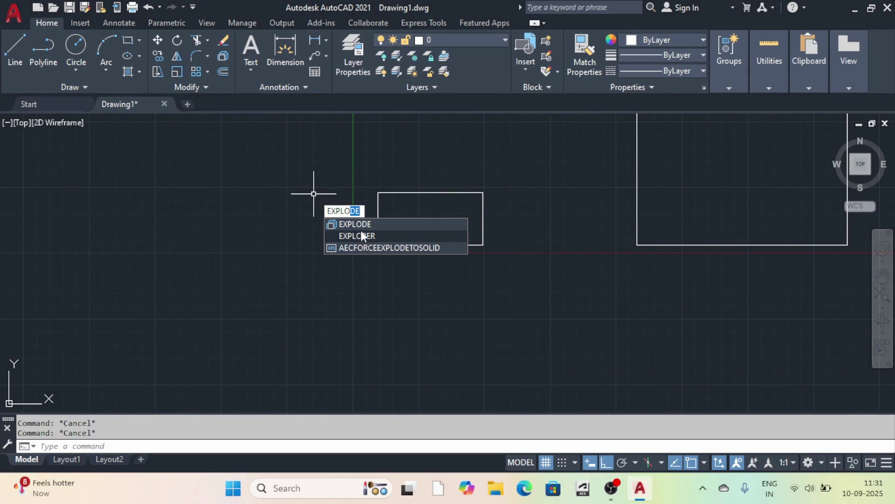
{"action": "key", "text": "Return"}
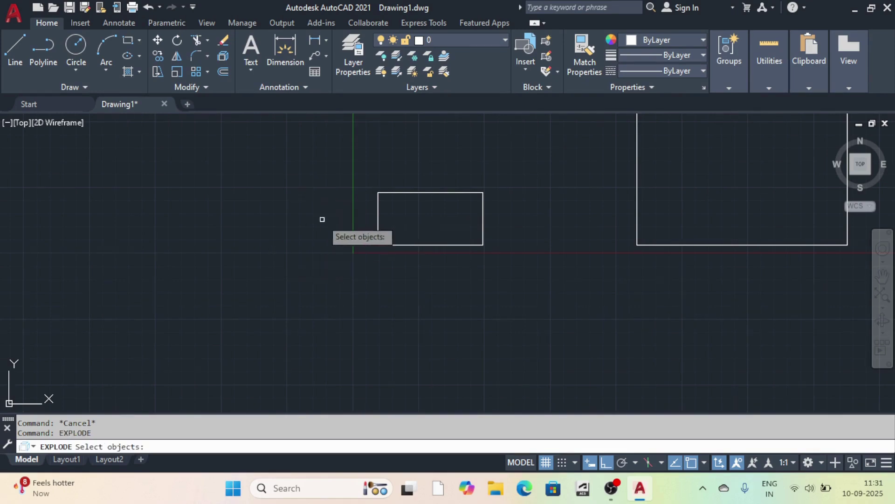
{"action": "left_click", "coordinate": [324, 160]}
{"action": "left_click", "coordinate": [511, 323]}
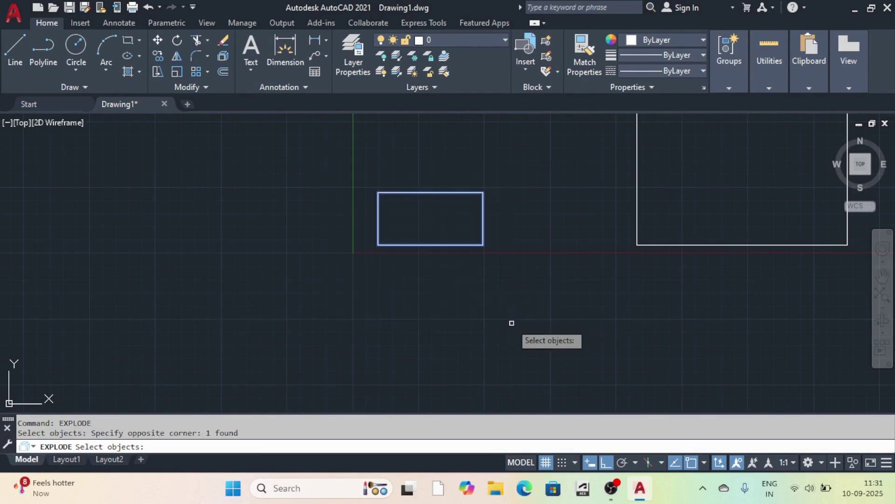
{"action": "key", "text": "Return"}
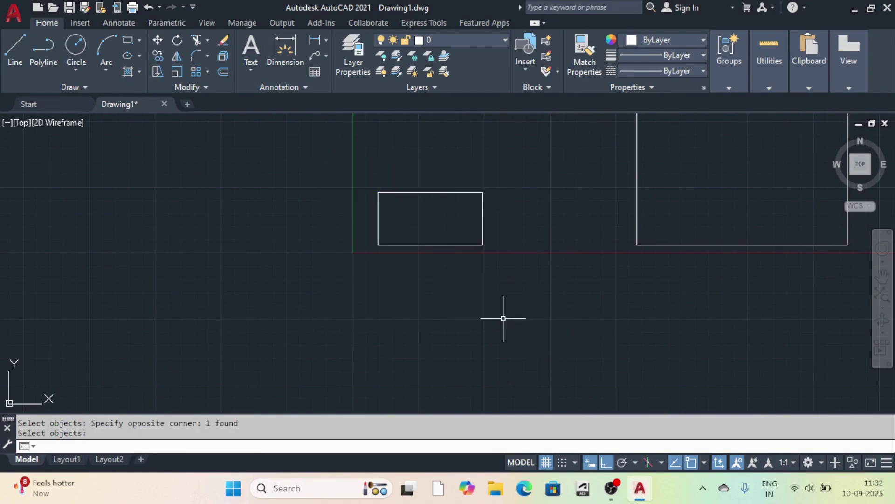
- Select the bottom, left, top and right sides of the small rectangle individually to examine the split, and clear the selection
{"action": "left_click", "coordinate": [448, 244]}
{"action": "left_click", "coordinate": [377, 226]}
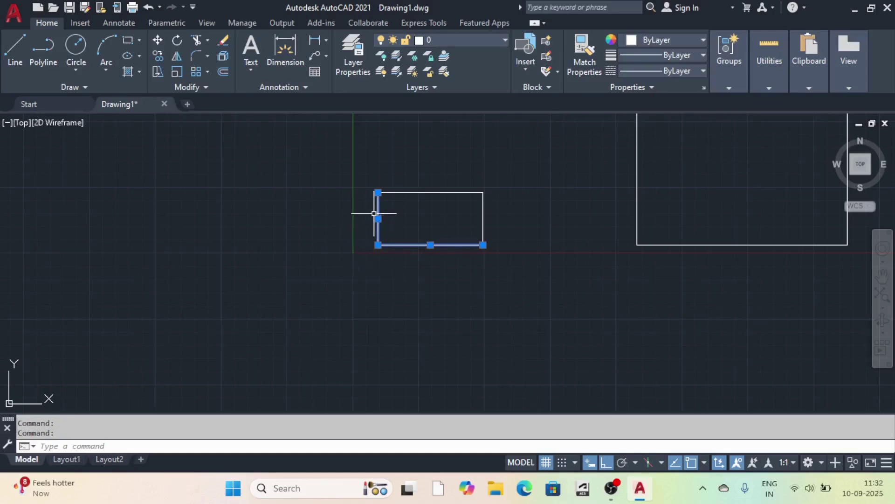
{"action": "left_click", "coordinate": [428, 195]}
{"action": "left_click", "coordinate": [424, 182]}
{"action": "left_click", "coordinate": [487, 207]}
{"action": "left_click", "coordinate": [472, 202]}
{"action": "scroll", "coordinate": [489, 202], "scroll_direction": "up", "scroll_amount": 6}
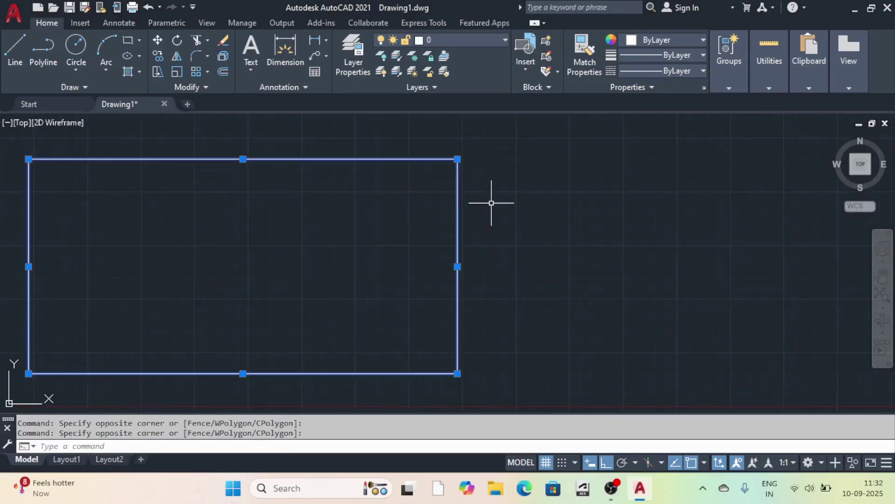
{"action": "scroll", "coordinate": [483, 205], "scroll_direction": "down", "scroll_amount": 8}
{"action": "scroll", "coordinate": [442, 204], "scroll_direction": "up", "scroll_amount": 6}
{"action": "scroll", "coordinate": [442, 204], "scroll_direction": "down", "scroll_amount": 6}
{"action": "scroll", "coordinate": [426, 214], "scroll_direction": "up", "scroll_amount": 5}
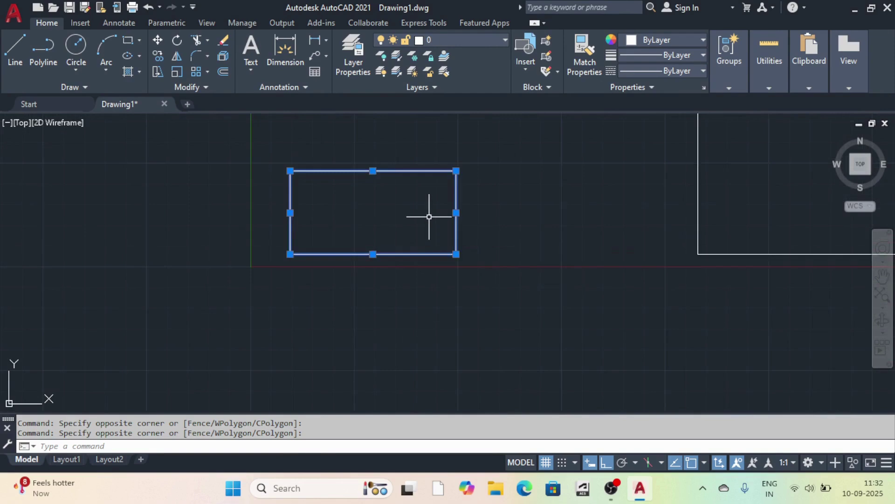
{"action": "scroll", "coordinate": [447, 224], "scroll_direction": "up", "scroll_amount": 2}
{"action": "scroll", "coordinate": [456, 235], "scroll_direction": "down", "scroll_amount": 8}
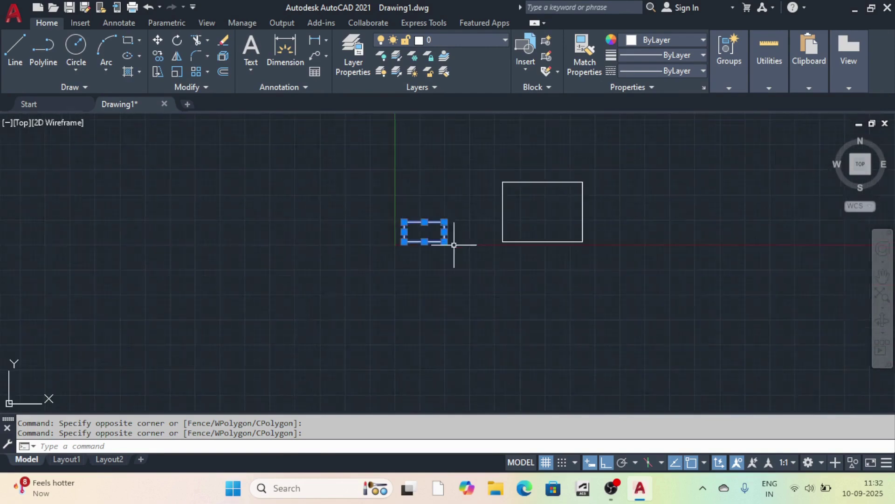
{"action": "scroll", "coordinate": [456, 233], "scroll_direction": "up", "scroll_amount": 6}
{"action": "key", "text": "Escape"}
- Select the top side of the small rectangle once more to examine it on its own, and clear the selection
{"action": "scroll", "coordinate": [432, 224], "scroll_direction": "down", "scroll_amount": 5}
{"action": "scroll", "coordinate": [411, 204], "scroll_direction": "up", "scroll_amount": 5}
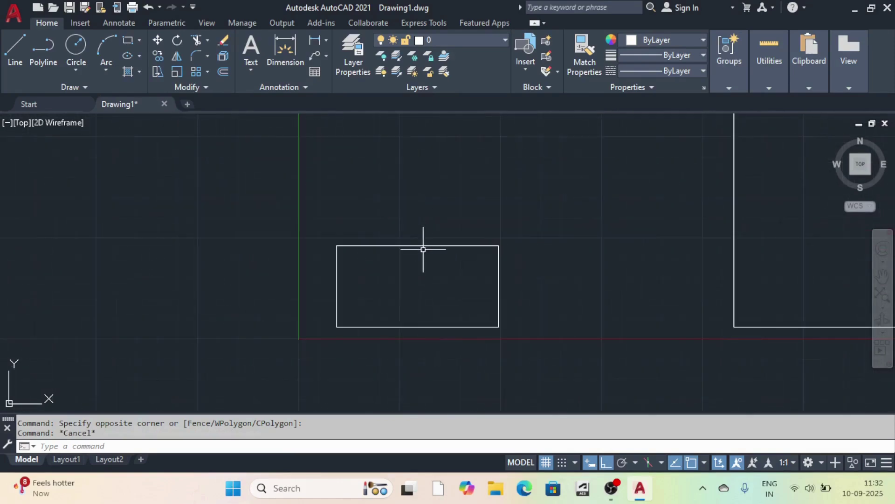
{"action": "left_click", "coordinate": [424, 250]}
{"action": "left_click", "coordinate": [372, 228]}
{"action": "left_click", "coordinate": [386, 297]}
{"action": "key", "text": "Escape"}
- Select the four sides of the 200 by 150 outline one by one to compare them with the exploded rectangle
{"action": "scroll", "coordinate": [459, 234], "scroll_direction": "down", "scroll_amount": 8}
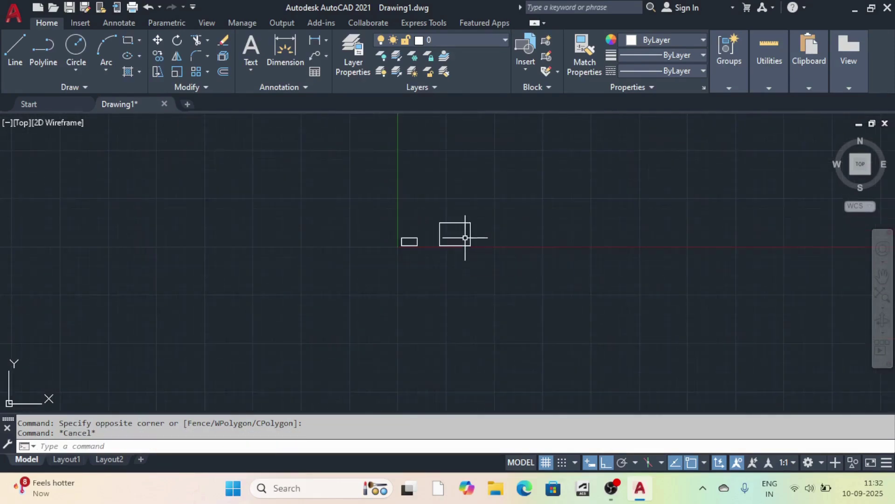
{"action": "scroll", "coordinate": [448, 235], "scroll_direction": "up", "scroll_amount": 5}
{"action": "left_click", "coordinate": [448, 235]}
{"action": "left_click", "coordinate": [379, 233]}
{"action": "left_click", "coordinate": [520, 310]}
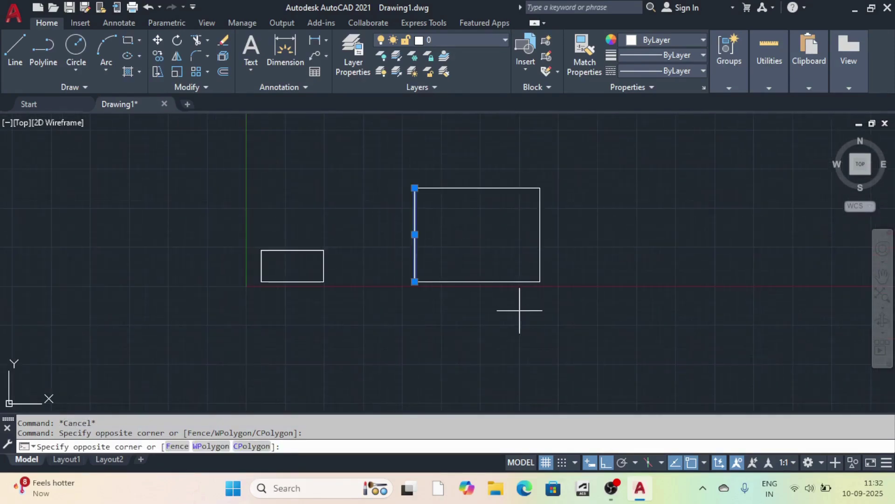
{"action": "left_click", "coordinate": [420, 245]}
{"action": "left_click", "coordinate": [586, 266]}
{"action": "left_click", "coordinate": [521, 241]}
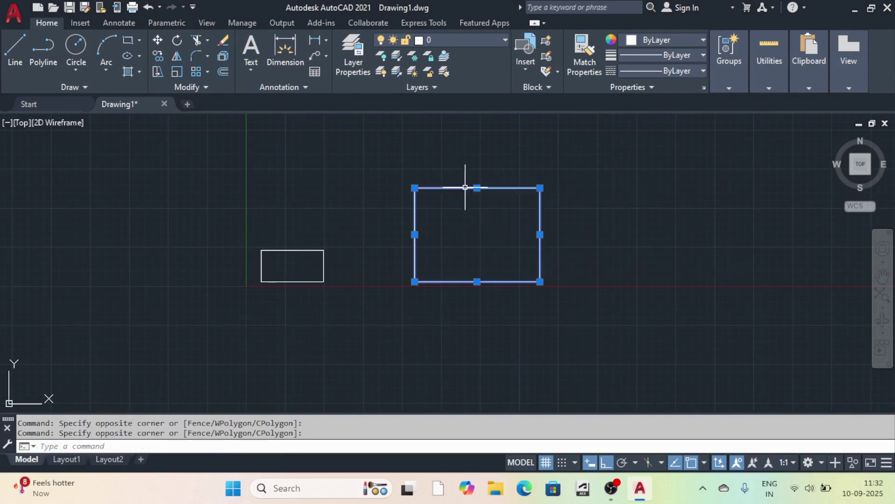
- Join the four lines of the 200 by 150 outline into a single polyline
{"action": "key", "text": "Escape"}
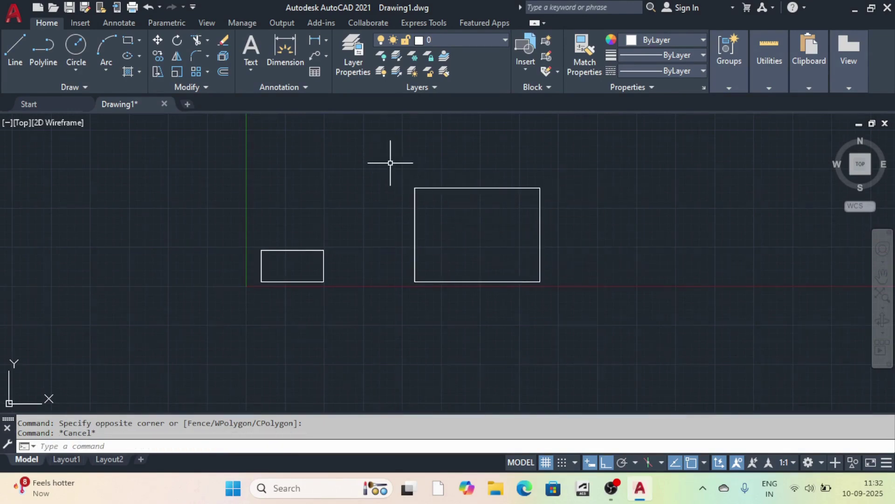
{"action": "left_click", "coordinate": [390, 163]}
{"action": "left_click", "coordinate": [636, 363]}
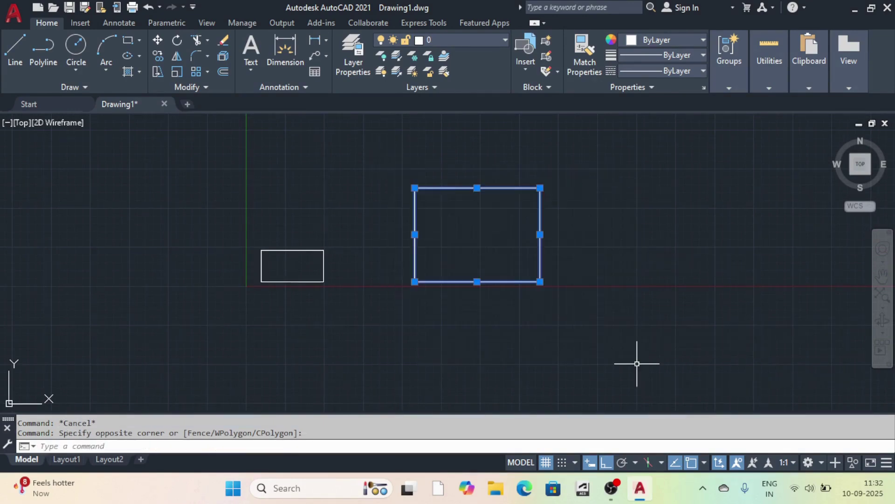
{"action": "type", "text": "j"}
{"action": "key", "text": "Return"}
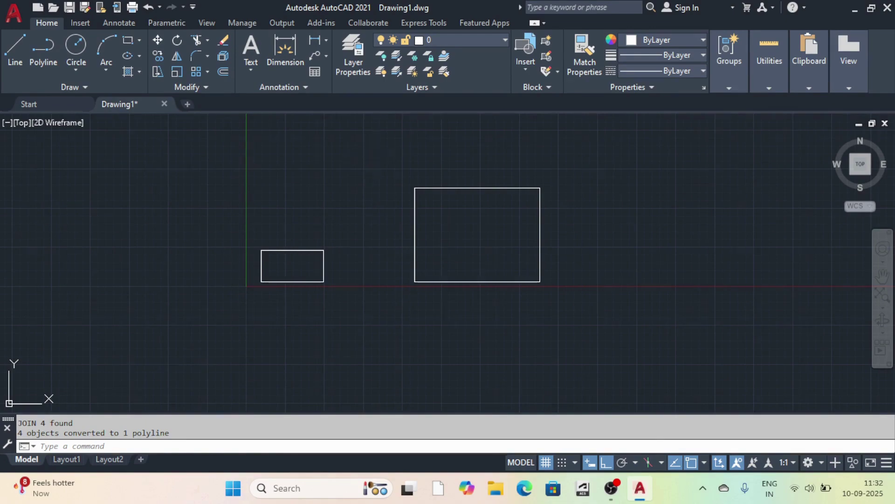
- Run the EXPLODE command on the joined 200 by 150 outline to split it back into separate lines
{"action": "left_click", "coordinate": [374, 156]}
{"action": "left_click", "coordinate": [577, 358]}
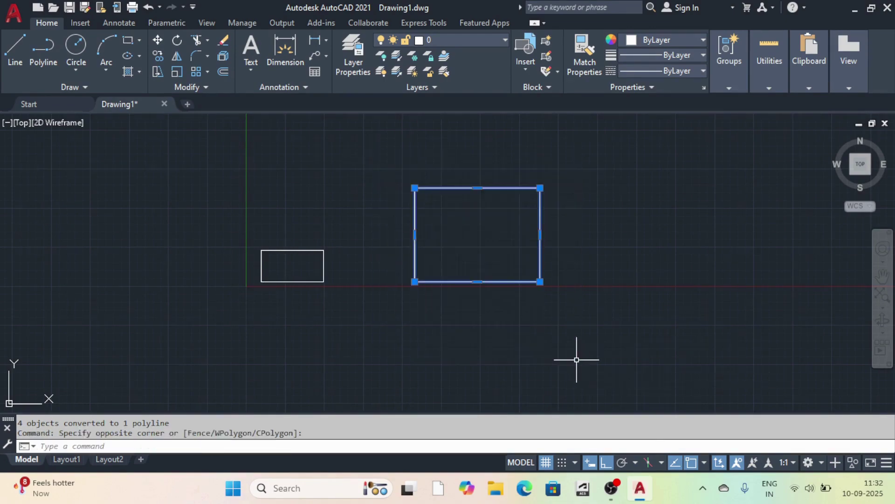
{"action": "type", "text": "EX"}
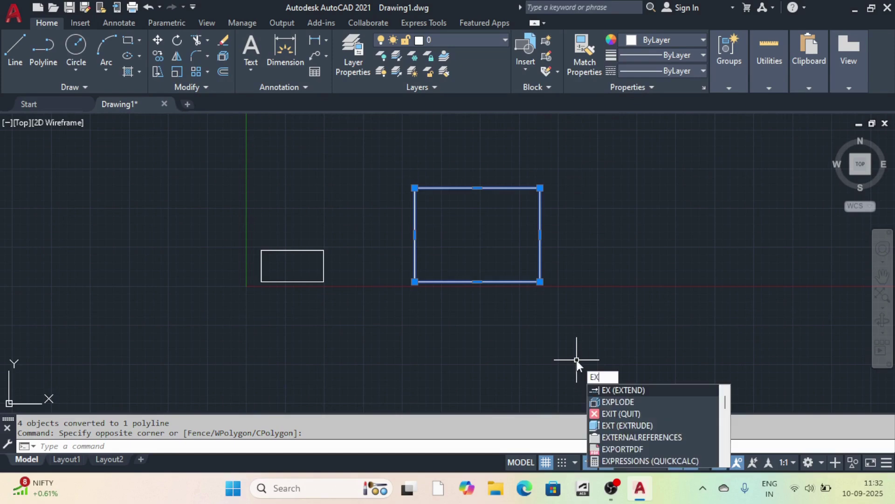
{"action": "type", "text": "PLODE"}
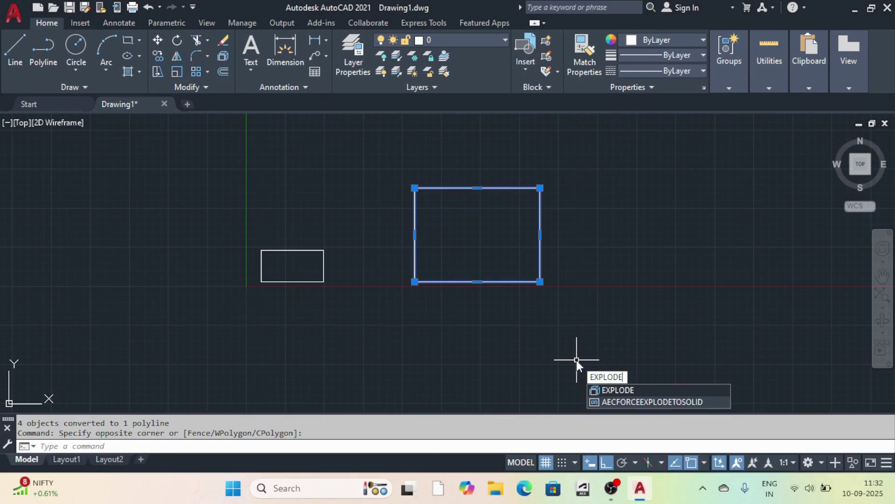
{"action": "key", "text": "Return"}
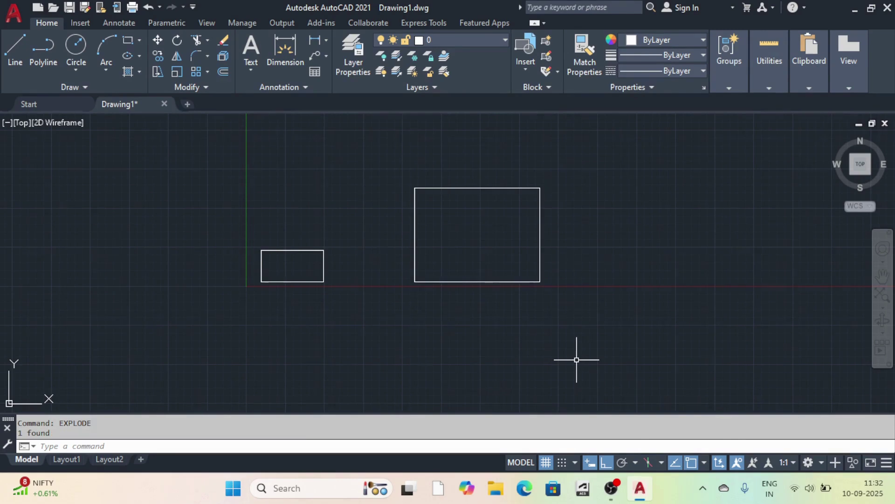
- Select the bottom, right, top and left sides of the large outline individually to examine the split, and clear the selection
{"action": "left_click", "coordinate": [496, 292]}
{"action": "left_click", "coordinate": [464, 252]}
{"action": "left_click", "coordinate": [549, 212]}
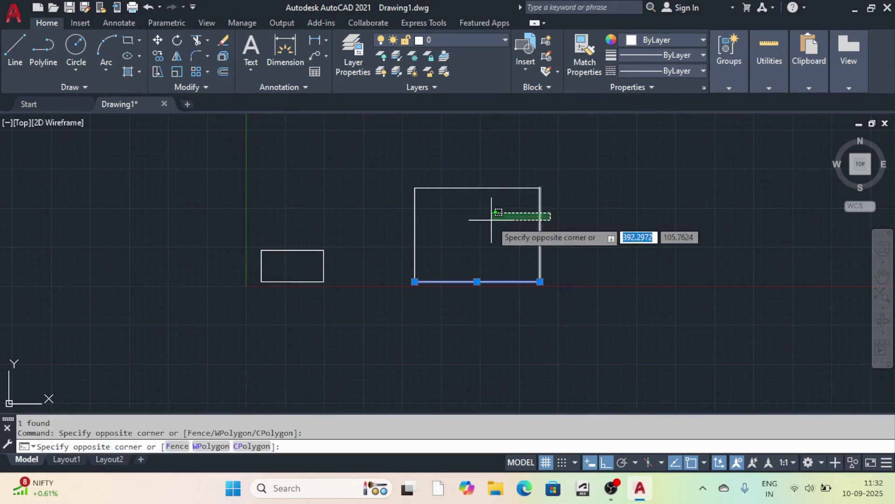
{"action": "left_click", "coordinate": [488, 218]}
{"action": "left_click", "coordinate": [479, 196]}
{"action": "left_click", "coordinate": [443, 177]}
{"action": "left_click", "coordinate": [455, 219]}
{"action": "left_click", "coordinate": [305, 218]}
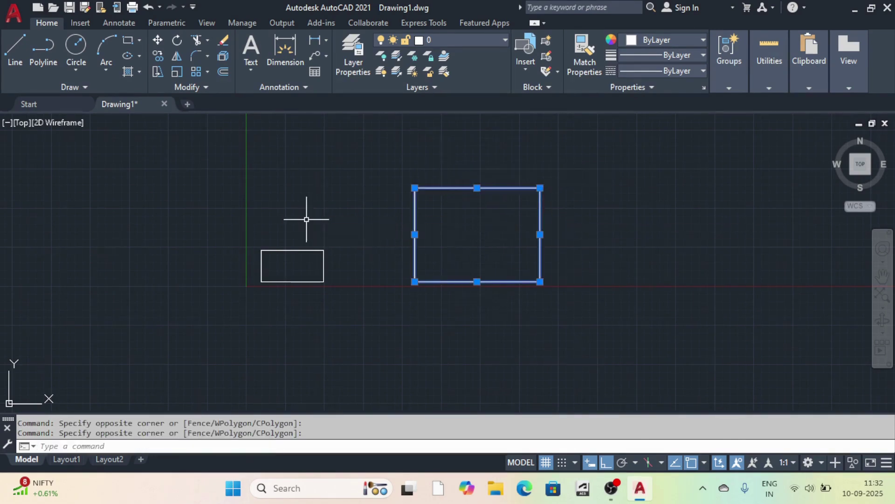
{"action": "scroll", "coordinate": [501, 272], "scroll_direction": "up", "scroll_amount": 2}
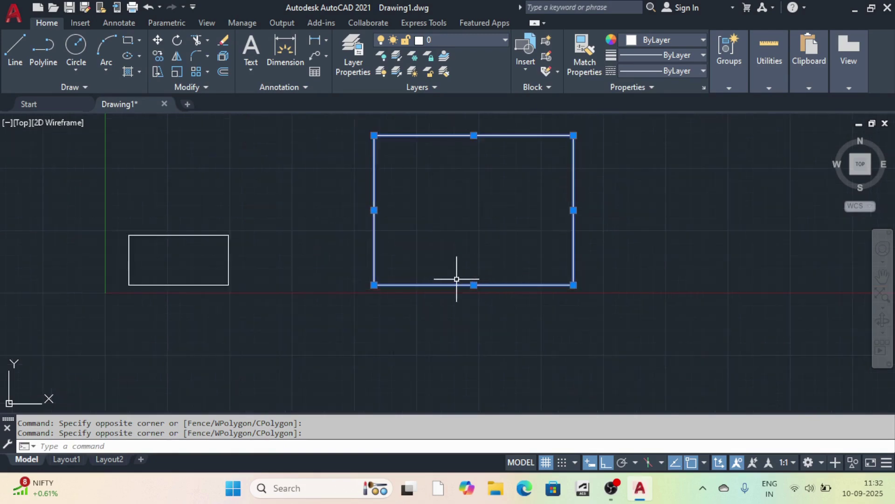
{"action": "scroll", "coordinate": [457, 279], "scroll_direction": "down", "scroll_amount": 7}
{"action": "scroll", "coordinate": [480, 272], "scroll_direction": "up", "scroll_amount": 5}
{"action": "key", "text": "Escape"}
{"action": "scroll", "coordinate": [565, 297], "scroll_direction": "up", "scroll_amount": 4}
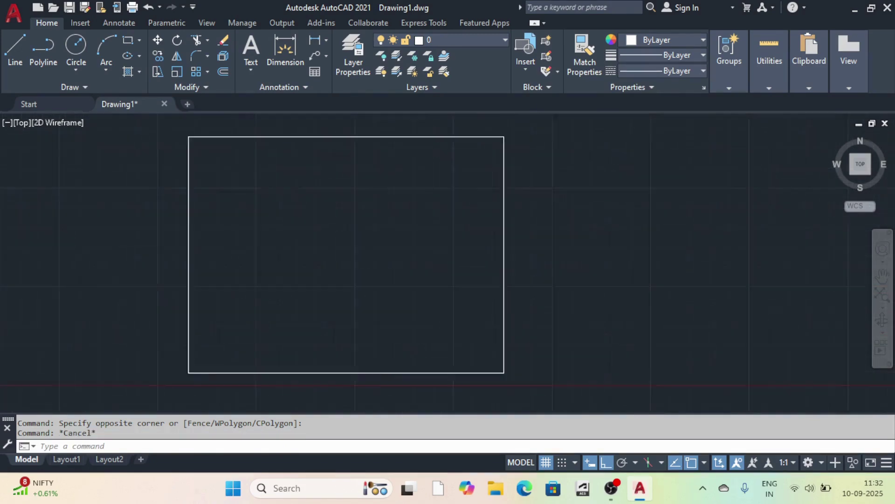
{"action": "scroll", "coordinate": [486, 264], "scroll_direction": "down", "scroll_amount": 8}
{"action": "scroll", "coordinate": [487, 273], "scroll_direction": "up", "scroll_amount": 5}
{"action": "scroll", "coordinate": [486, 264], "scroll_direction": "down", "scroll_amount": 9}
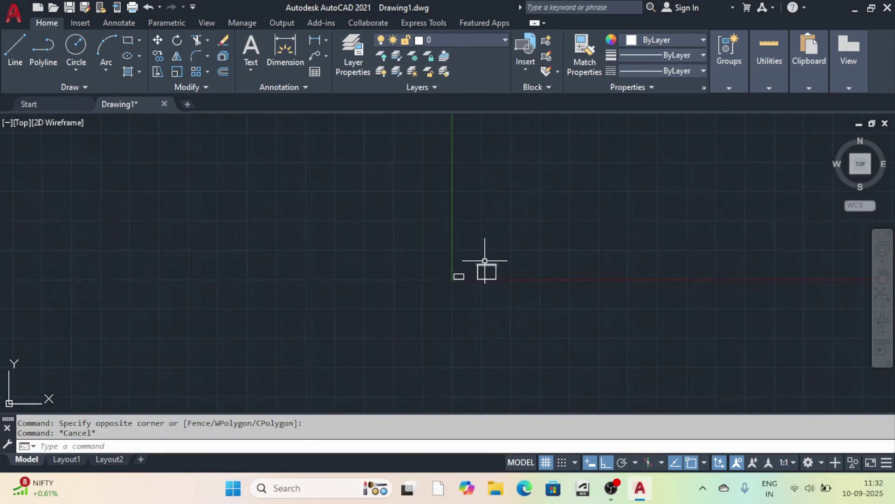
{"action": "scroll", "coordinate": [466, 244], "scroll_direction": "up", "scroll_amount": 7}
{"action": "scroll", "coordinate": [471, 268], "scroll_direction": "up", "scroll_amount": 5}
{"action": "scroll", "coordinate": [471, 224], "scroll_direction": "down", "scroll_amount": 5}
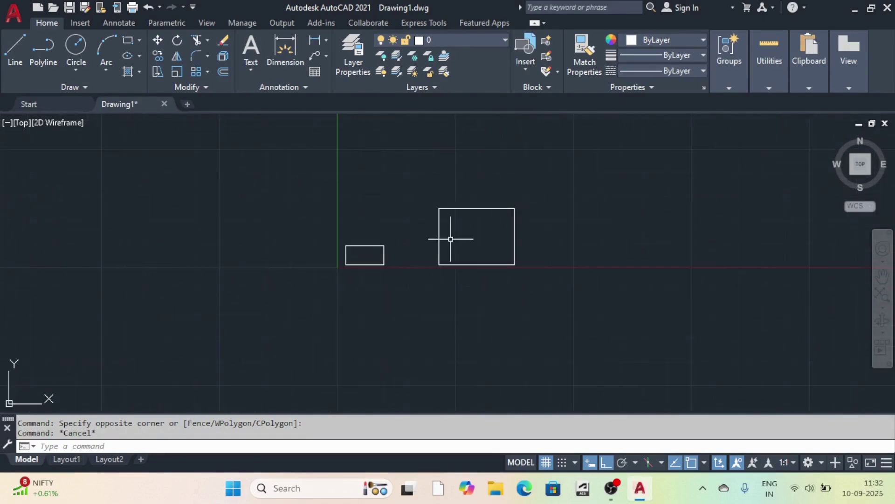
- Select the large outline's left side and the small rectangle's top side to compare them as individual lines, and clear the selection
{"action": "scroll", "coordinate": [452, 236], "scroll_direction": "up", "scroll_amount": 5}
{"action": "left_click", "coordinate": [525, 242]}
{"action": "left_click", "coordinate": [433, 246]}
{"action": "scroll", "coordinate": [520, 254], "scroll_direction": "down", "scroll_amount": 3}
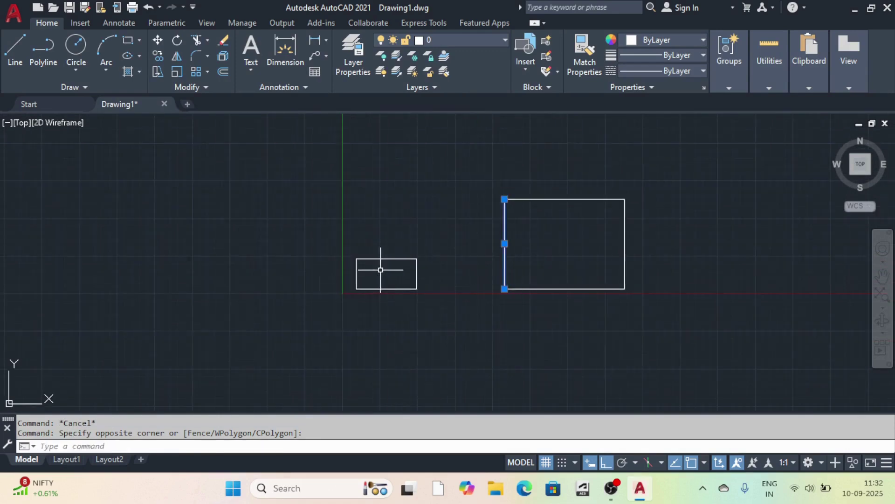
{"action": "left_click", "coordinate": [384, 265]}
{"action": "left_click", "coordinate": [370, 225]}
{"action": "scroll", "coordinate": [385, 257], "scroll_direction": "up", "scroll_amount": 2}
{"action": "scroll", "coordinate": [427, 231], "scroll_direction": "down", "scroll_amount": 8}
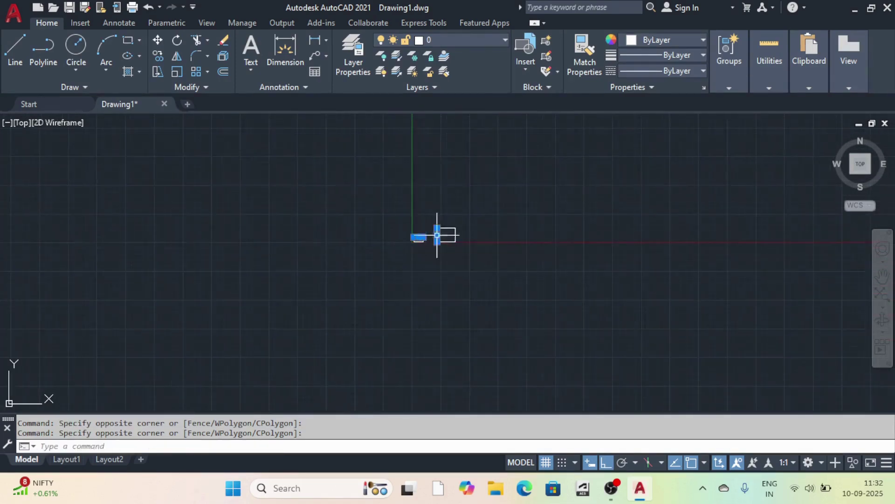
{"action": "scroll", "coordinate": [433, 236], "scroll_direction": "up", "scroll_amount": 6}
{"action": "key", "text": "Escape"}
{"action": "key", "text": "Escape"}
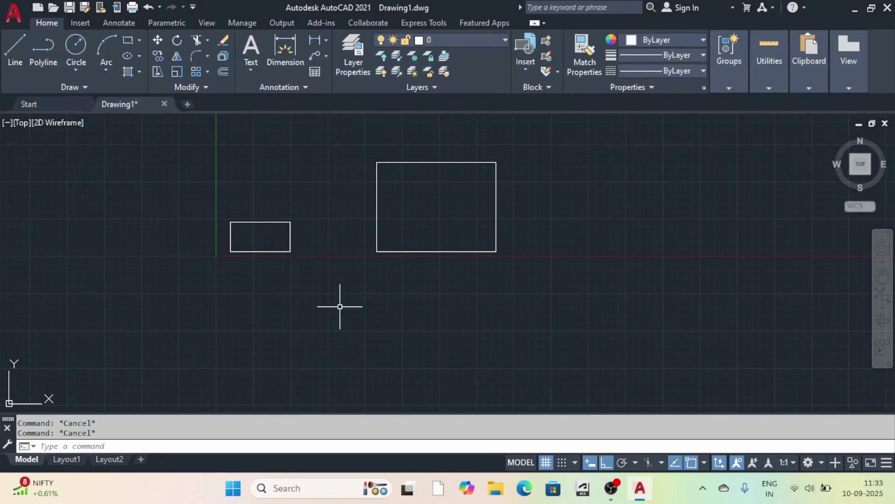
- Join the four lines of the small 100 by 50 rectangle into a single polyline
{"action": "scroll", "coordinate": [267, 225], "scroll_direction": "up", "scroll_amount": 2}
{"action": "scroll", "coordinate": [275, 242], "scroll_direction": "down", "scroll_amount": 2}
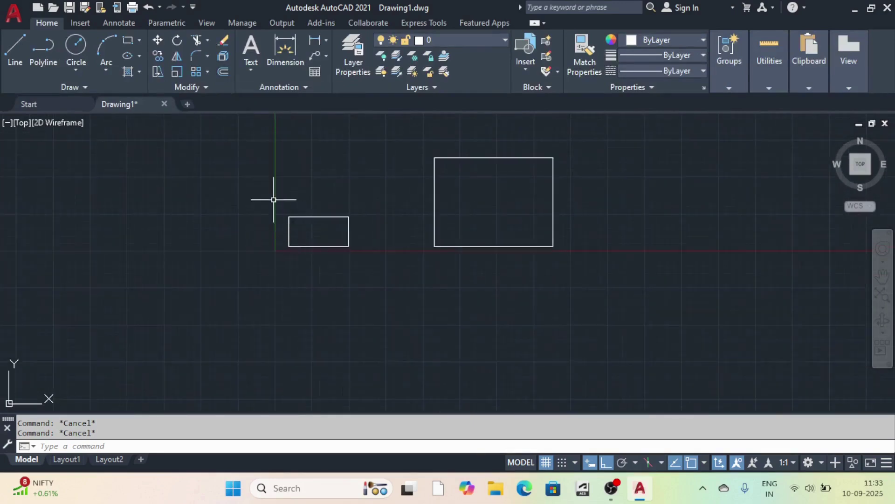
{"action": "scroll", "coordinate": [387, 215], "scroll_direction": "down", "scroll_amount": 5}
{"action": "scroll", "coordinate": [306, 247], "scroll_direction": "up", "scroll_amount": 5}
{"action": "left_click", "coordinate": [250, 225]}
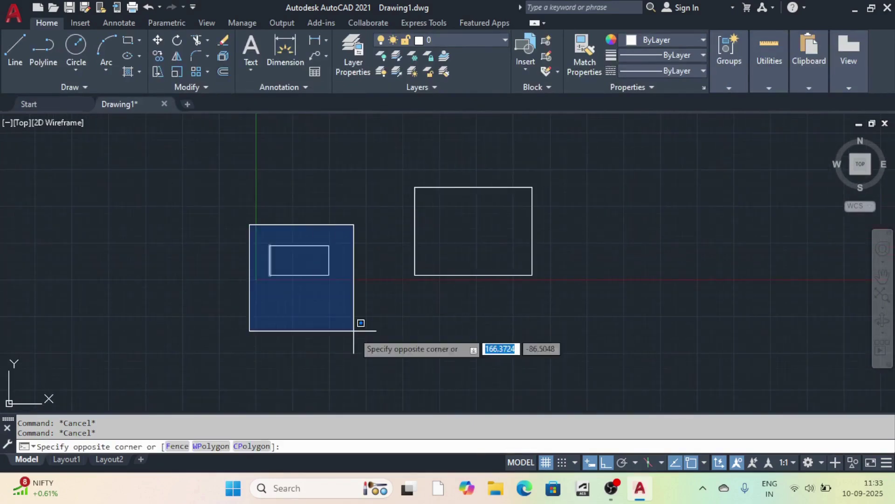
{"action": "left_click", "coordinate": [387, 367]}
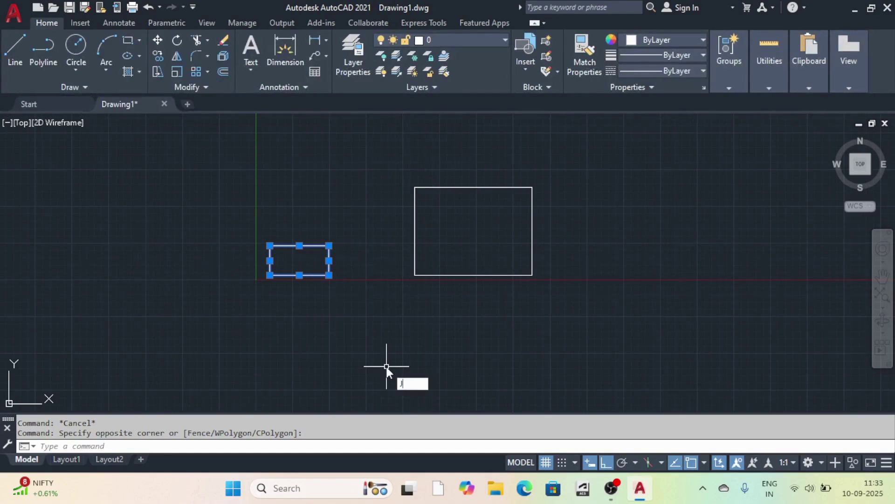
{"action": "type", "text": "J"}
{"action": "key", "text": "Return"}
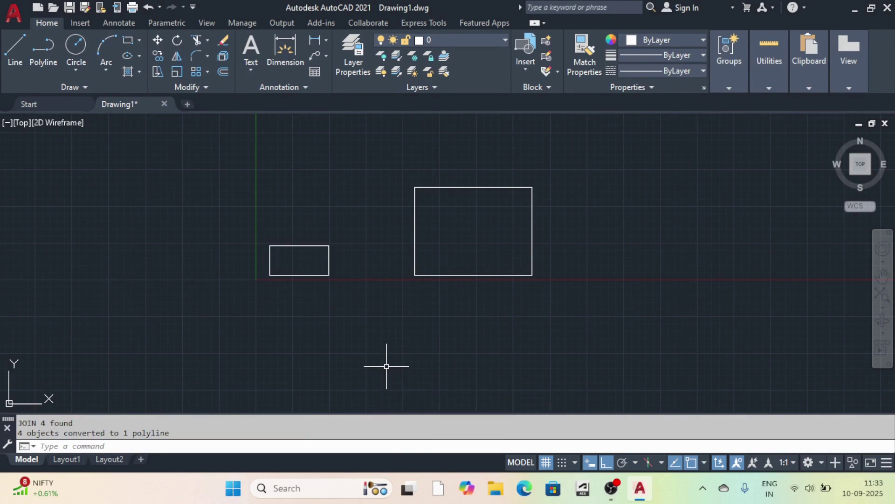
- Select the left, bottom, right and top sides of the large outline one by one to examine its separate lines, and clear the selection
{"action": "scroll", "coordinate": [400, 252], "scroll_direction": "down", "scroll_amount": 2}
{"action": "scroll", "coordinate": [419, 227], "scroll_direction": "up", "scroll_amount": 4}
{"action": "left_click", "coordinate": [425, 226]}
{"action": "left_click", "coordinate": [369, 242]}
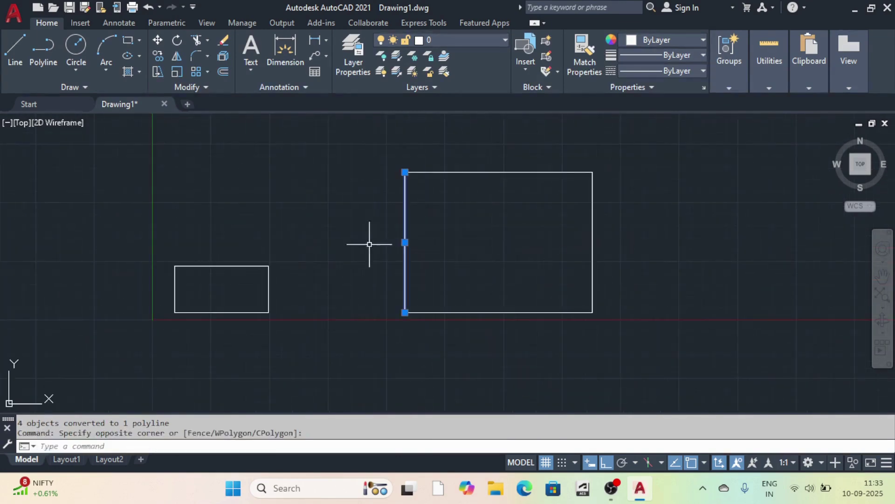
{"action": "left_click", "coordinate": [496, 327]}
{"action": "left_click", "coordinate": [476, 283]}
{"action": "left_click", "coordinate": [613, 259]}
{"action": "left_click", "coordinate": [581, 261]}
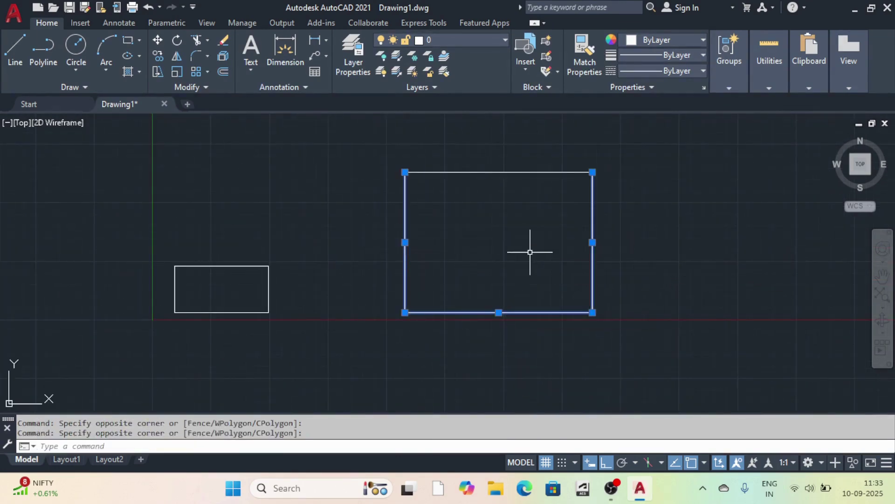
{"action": "left_click", "coordinate": [535, 195]}
{"action": "left_click", "coordinate": [521, 183]}
{"action": "key", "text": "Escape"}
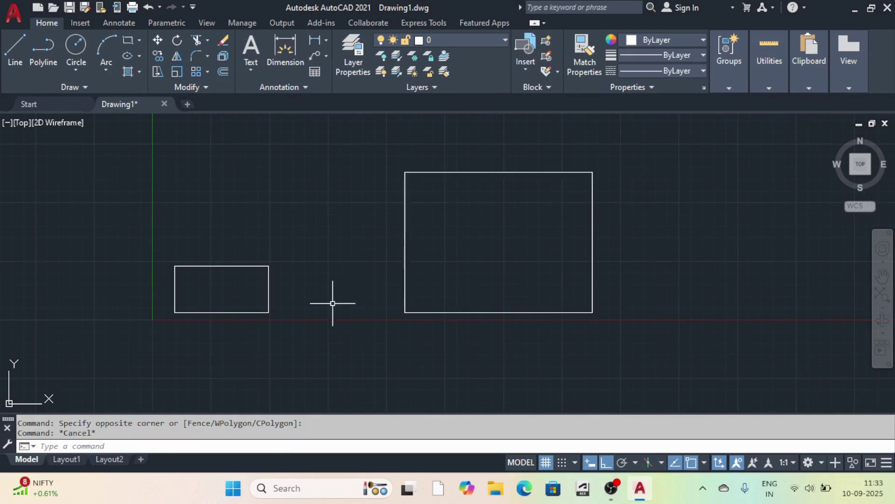
- Select the joined small rectangle to examine it as one object, and clear the selection
{"action": "left_click", "coordinate": [322, 274]}
{"action": "left_click", "coordinate": [188, 268]}
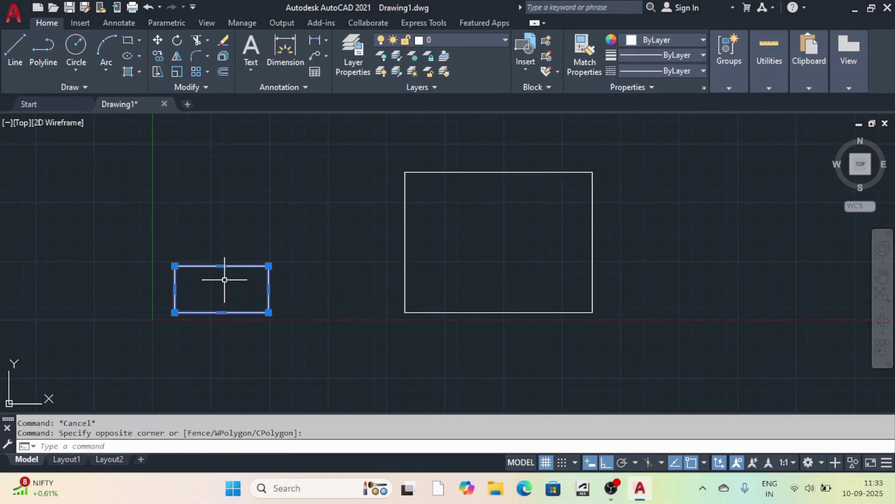
{"action": "key", "text": "Escape"}
{"action": "scroll", "coordinate": [231, 273], "scroll_direction": "down", "scroll_amount": 4}
{"action": "scroll", "coordinate": [231, 263], "scroll_direction": "up", "scroll_amount": 2}
{"action": "scroll", "coordinate": [228, 263], "scroll_direction": "down", "scroll_amount": 2}
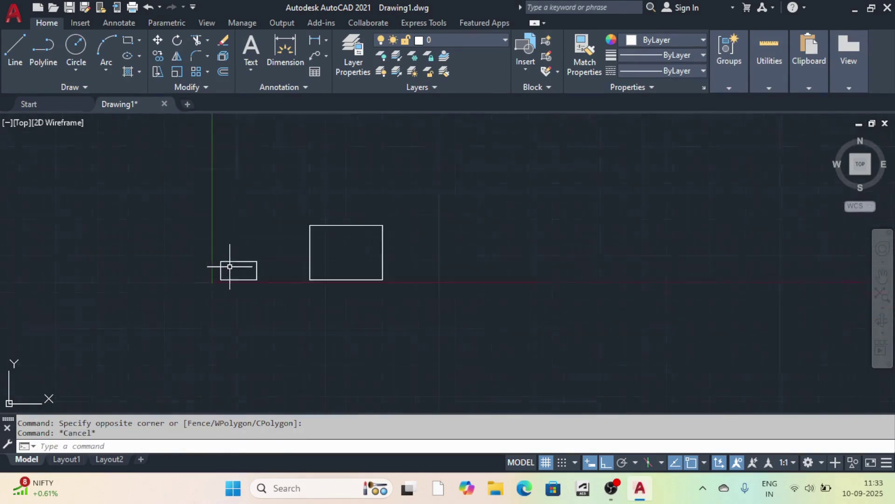
{"action": "scroll", "coordinate": [223, 267], "scroll_direction": "up", "scroll_amount": 6}
{"action": "scroll", "coordinate": [209, 257], "scroll_direction": "down", "scroll_amount": 4}
{"action": "scroll", "coordinate": [177, 252], "scroll_direction": "up", "scroll_amount": 3}
{"action": "scroll", "coordinate": [201, 260], "scroll_direction": "down", "scroll_amount": 2}
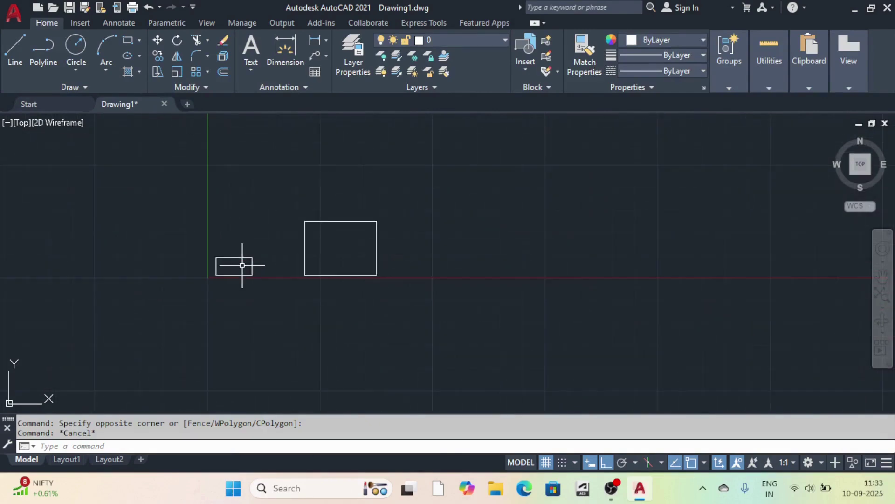
{"action": "scroll", "coordinate": [238, 265], "scroll_direction": "up", "scroll_amount": 2}
{"action": "scroll", "coordinate": [228, 264], "scroll_direction": "down", "scroll_amount": 4}
{"action": "scroll", "coordinate": [186, 249], "scroll_direction": "up", "scroll_amount": 2}
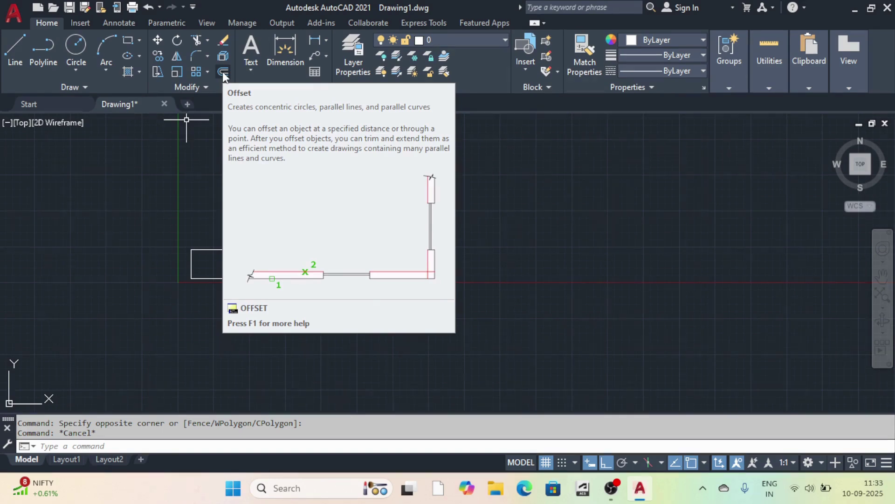
{"action": "key", "text": "Escape"}
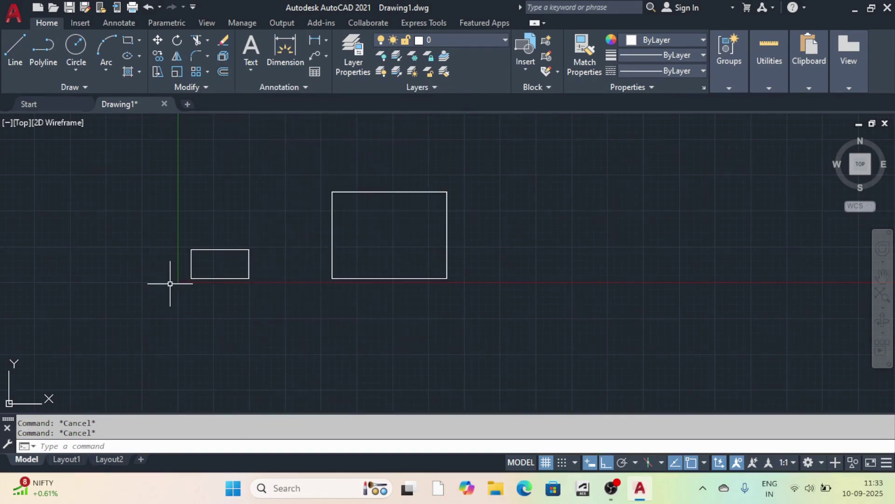
{"action": "scroll", "coordinate": [201, 257], "scroll_direction": "down", "scroll_amount": 3}
{"action": "scroll", "coordinate": [249, 235], "scroll_direction": "up", "scroll_amount": 3}
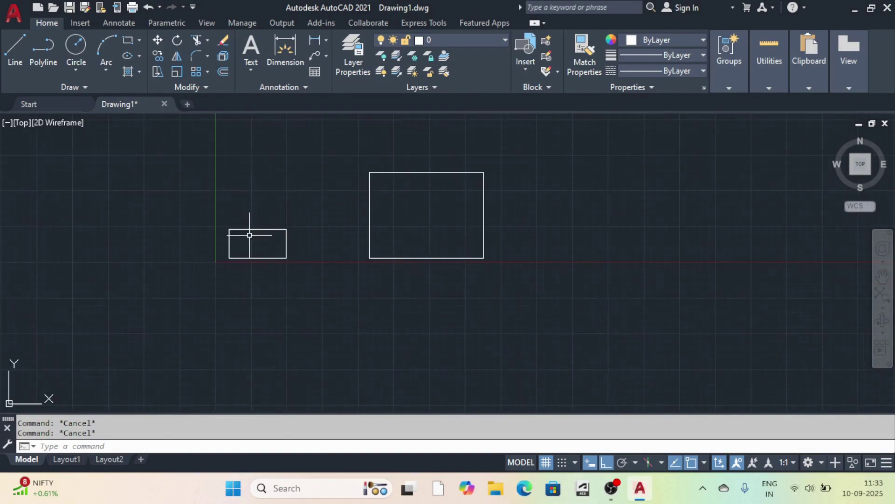
- Offset the joined small rectangle by 3 units, once inward and once outward
{"action": "left_click", "coordinate": [220, 74]}
{"action": "scroll", "coordinate": [257, 228], "scroll_direction": "up", "scroll_amount": 4}
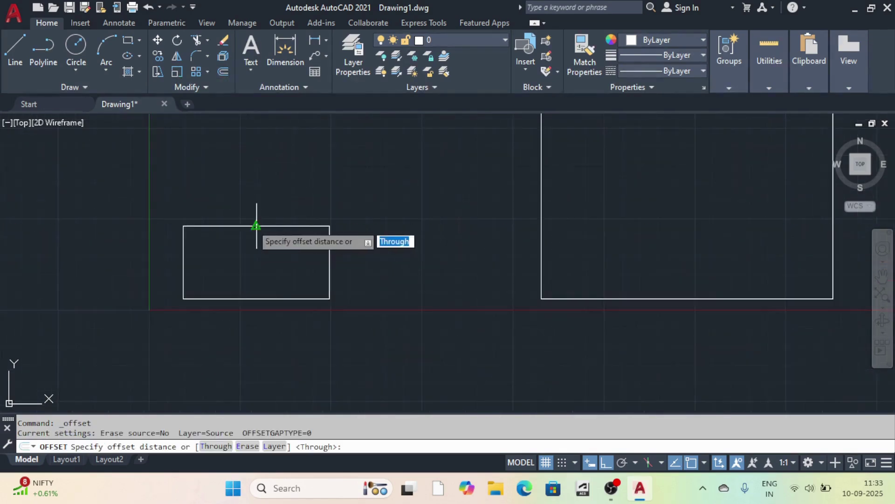
{"action": "left_click", "coordinate": [256, 226]}
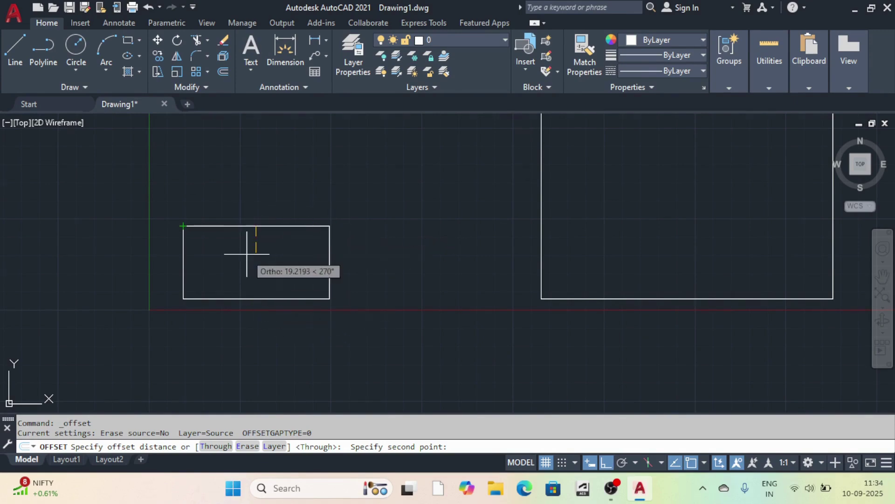
{"action": "scroll", "coordinate": [252, 239], "scroll_direction": "up", "scroll_amount": 4}
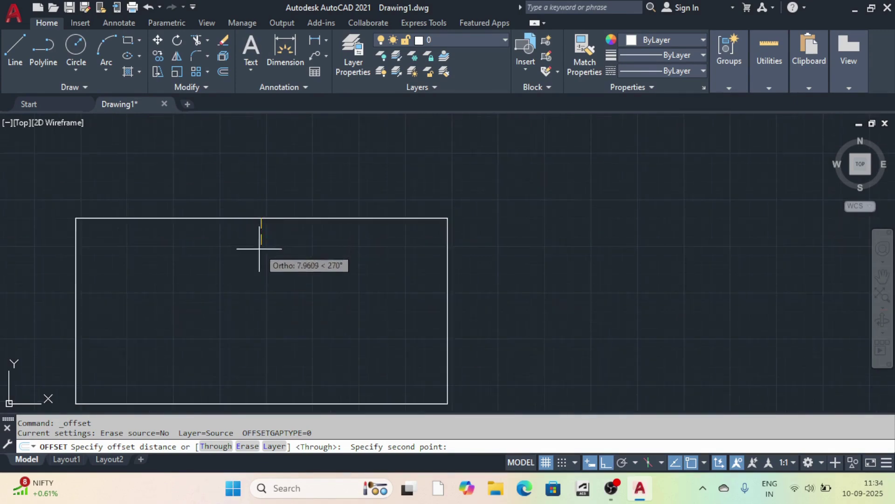
{"action": "scroll", "coordinate": [261, 249], "scroll_direction": "down", "scroll_amount": 6}
{"action": "scroll", "coordinate": [265, 249], "scroll_direction": "up", "scroll_amount": 6}
{"action": "scroll", "coordinate": [292, 281], "scroll_direction": "down", "scroll_amount": 2}
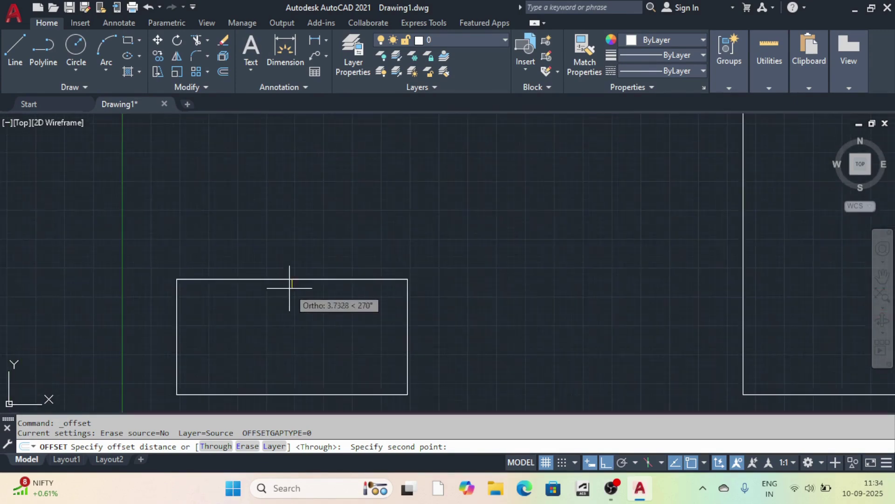
{"action": "scroll", "coordinate": [294, 278], "scroll_direction": "down", "scroll_amount": 2}
{"action": "scroll", "coordinate": [303, 261], "scroll_direction": "up", "scroll_amount": 4}
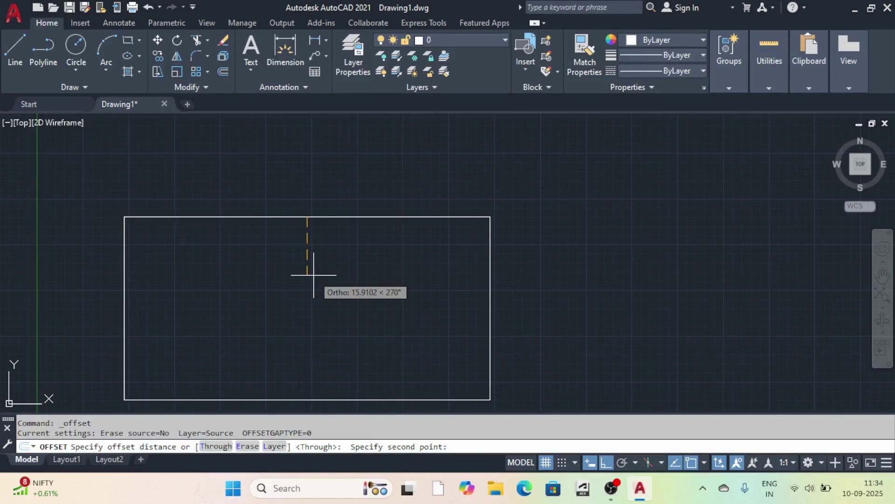
{"action": "type", "text": "3"}
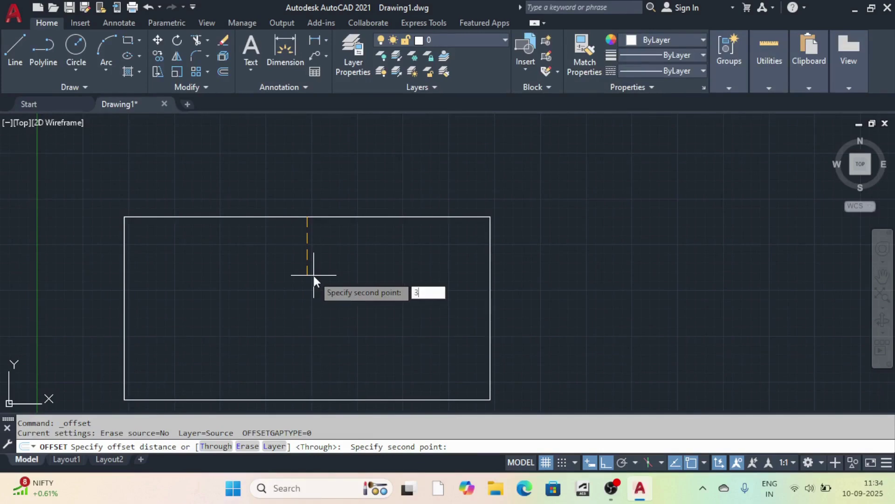
{"action": "key", "text": "Return"}
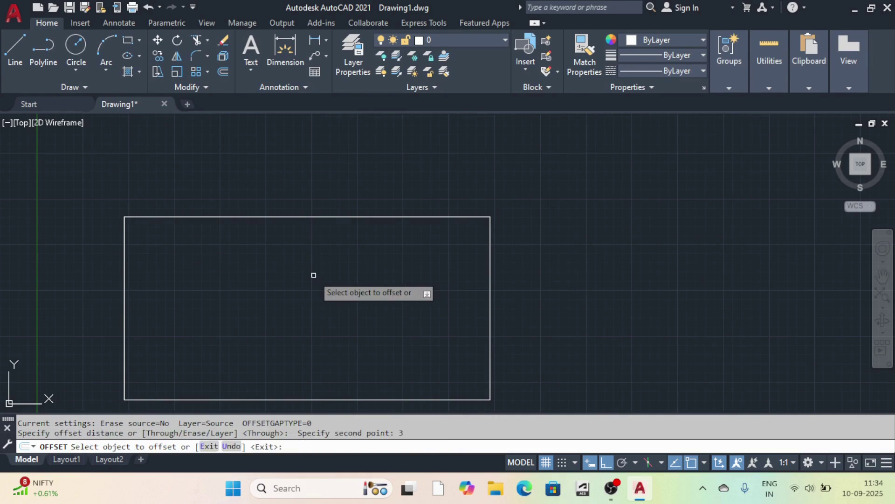
{"action": "left_click", "coordinate": [314, 215]}
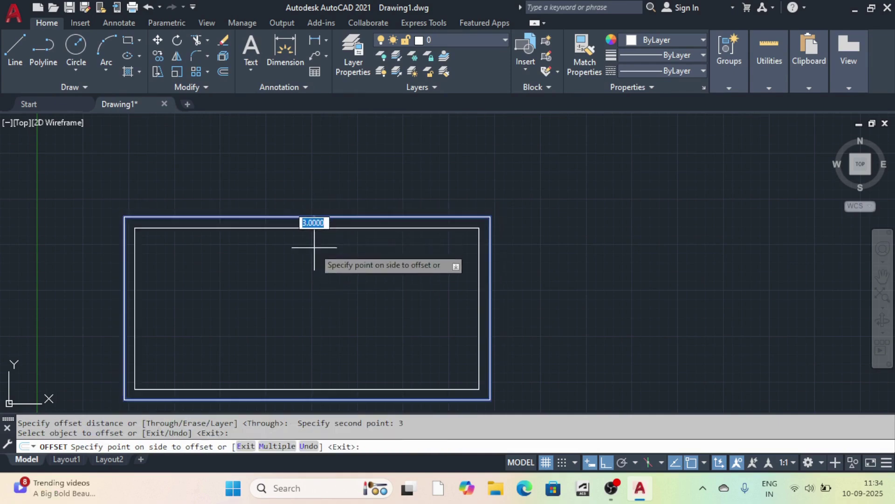
{"action": "left_click", "coordinate": [315, 259]}
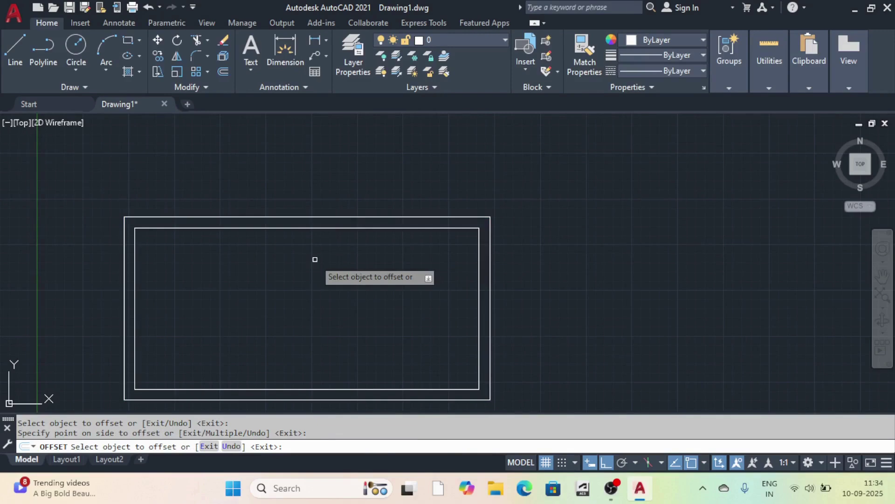
{"action": "left_click", "coordinate": [326, 216]}
{"action": "left_click", "coordinate": [329, 187]}
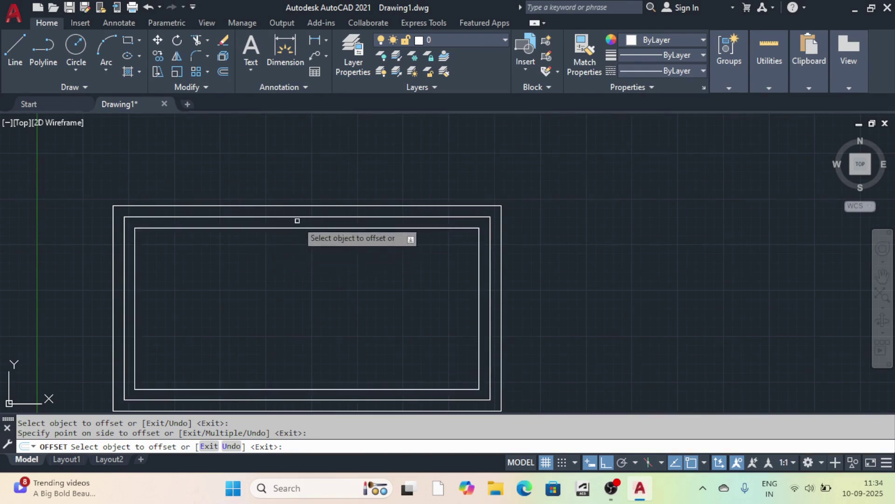
- Offset the innermost small rectangle 3 units inward, and repeat the offset from the new copy
{"action": "scroll", "coordinate": [303, 224], "scroll_direction": "down", "scroll_amount": 4}
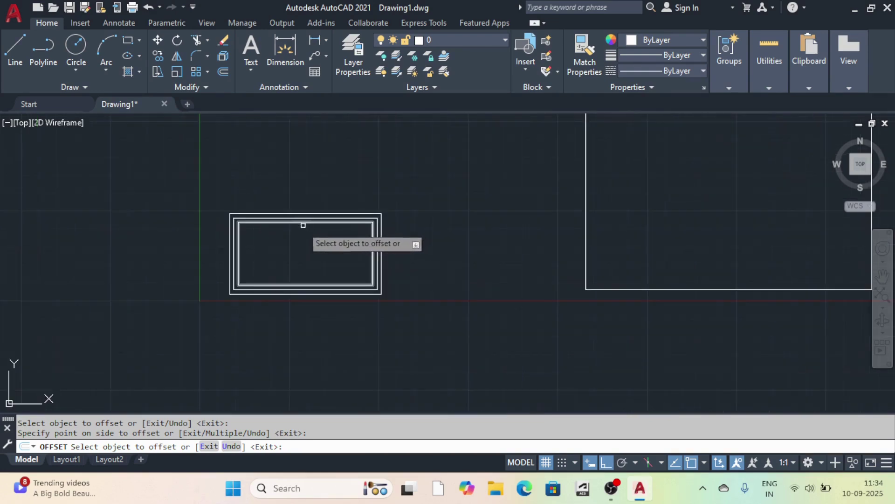
{"action": "scroll", "coordinate": [310, 201], "scroll_direction": "up", "scroll_amount": 5}
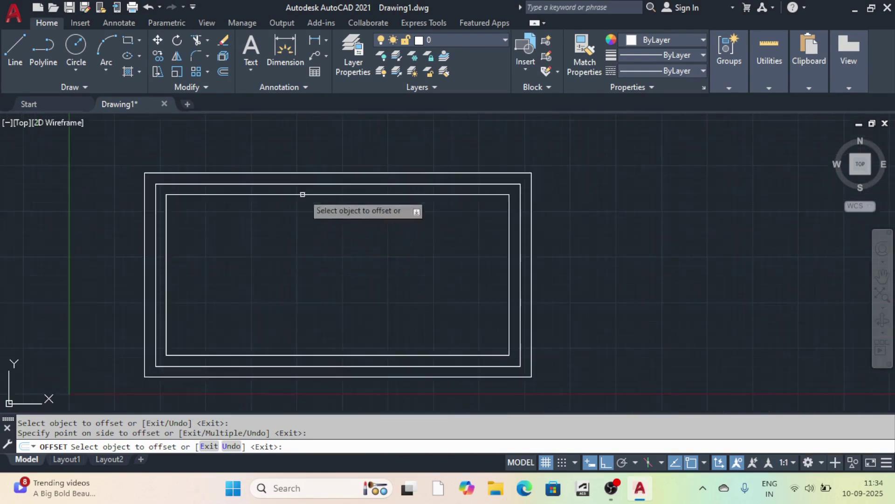
{"action": "left_click", "coordinate": [347, 195]}
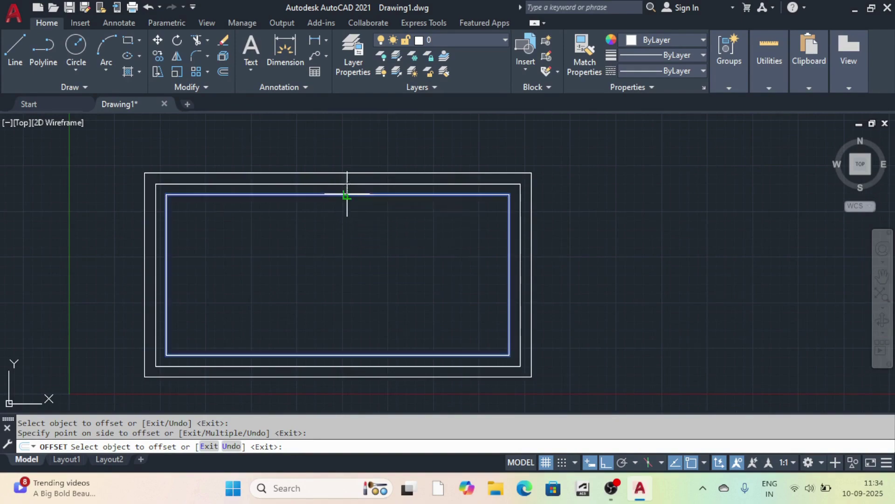
{"action": "left_click", "coordinate": [348, 205]}
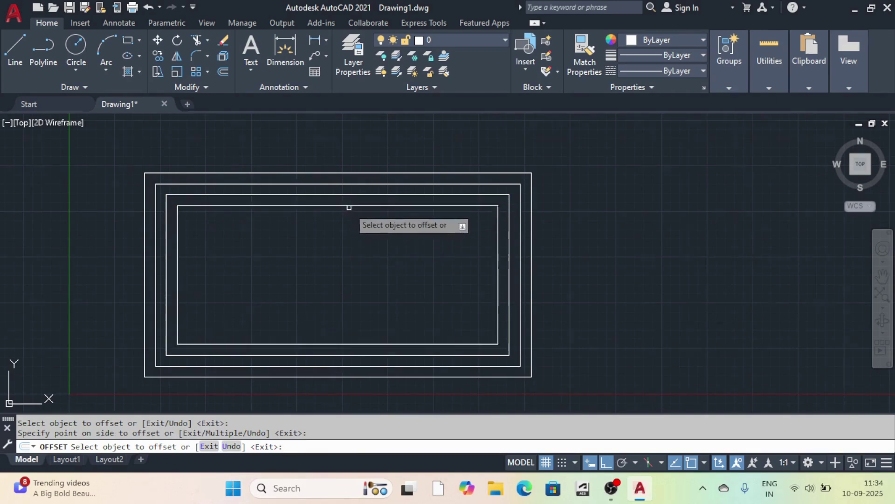
{"action": "left_click", "coordinate": [349, 208]}
{"action": "left_click", "coordinate": [345, 205]}
{"action": "left_click", "coordinate": [343, 212]}
- Offset the top side of the large outline 3 units inward
{"action": "scroll", "coordinate": [219, 253], "scroll_direction": "down", "scroll_amount": 8}
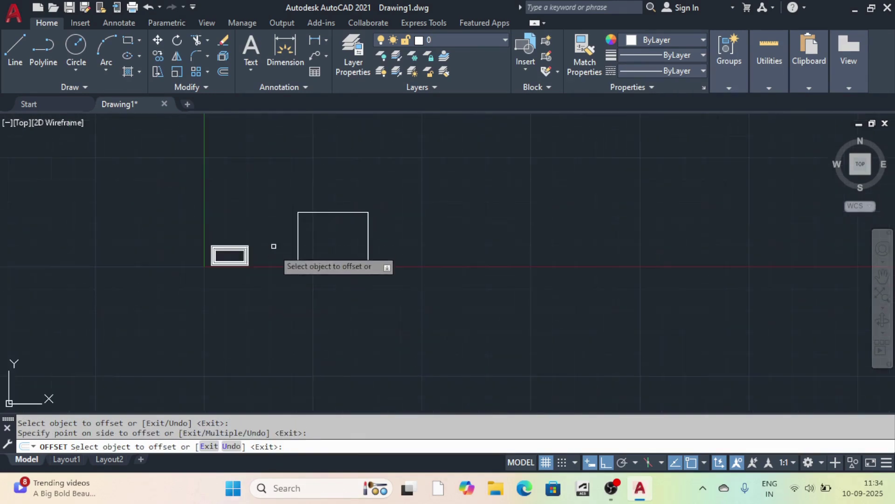
{"action": "scroll", "coordinate": [279, 271], "scroll_direction": "up", "scroll_amount": 5}
{"action": "scroll", "coordinate": [318, 275], "scroll_direction": "down", "scroll_amount": 3}
{"action": "scroll", "coordinate": [364, 212], "scroll_direction": "up", "scroll_amount": 4}
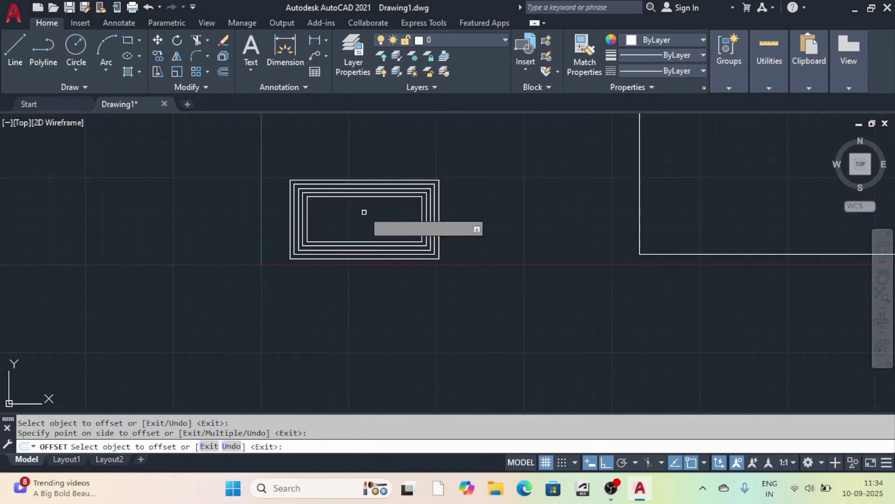
{"action": "scroll", "coordinate": [317, 229], "scroll_direction": "down", "scroll_amount": 8}
{"action": "scroll", "coordinate": [402, 226], "scroll_direction": "up", "scroll_amount": 6}
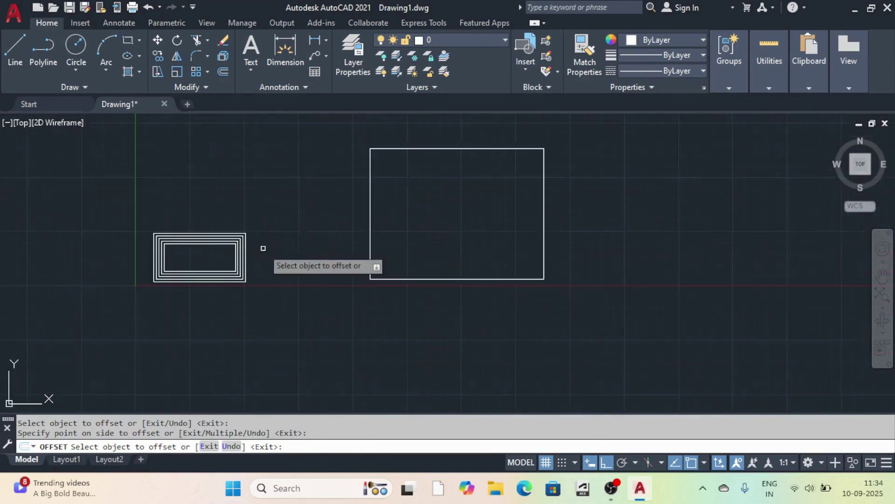
{"action": "scroll", "coordinate": [345, 195], "scroll_direction": "down", "scroll_amount": 6}
{"action": "scroll", "coordinate": [404, 174], "scroll_direction": "up", "scroll_amount": 4}
{"action": "scroll", "coordinate": [285, 197], "scroll_direction": "up", "scroll_amount": 2}
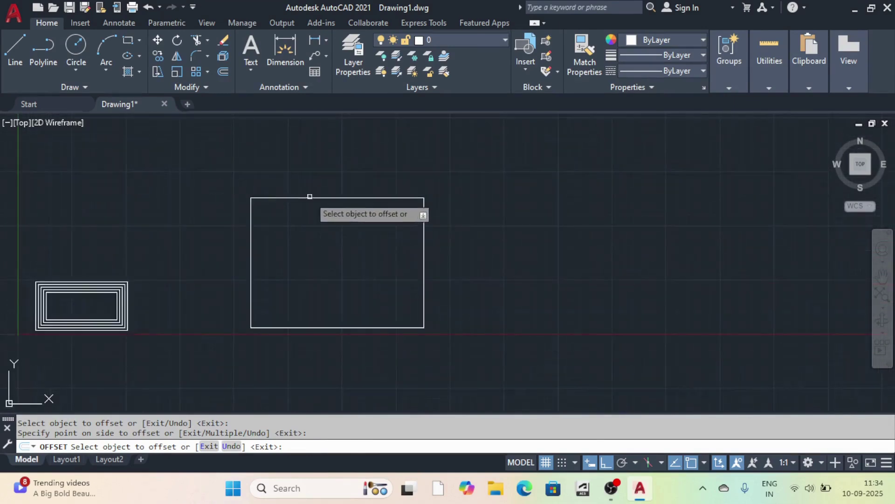
{"action": "left_click", "coordinate": [307, 198]}
{"action": "left_click", "coordinate": [320, 205]}
- Repeat the 3-unit offset downward from each newest line to add eight more parallel lines below the large outline's top side
{"action": "scroll", "coordinate": [326, 191], "scroll_direction": "up", "scroll_amount": 4}
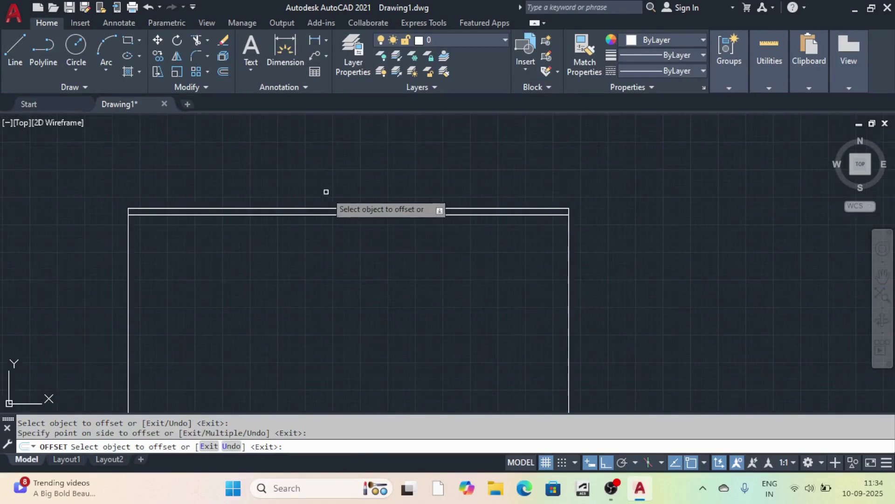
{"action": "left_click", "coordinate": [329, 216]}
{"action": "left_click", "coordinate": [342, 220]}
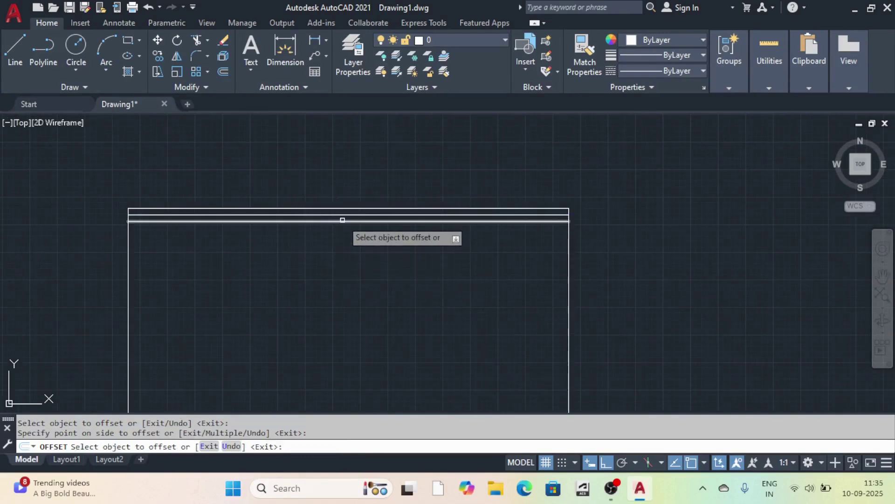
{"action": "left_click", "coordinate": [343, 221]}
{"action": "left_click", "coordinate": [340, 250]}
{"action": "left_click", "coordinate": [341, 228]}
{"action": "left_click", "coordinate": [342, 255]}
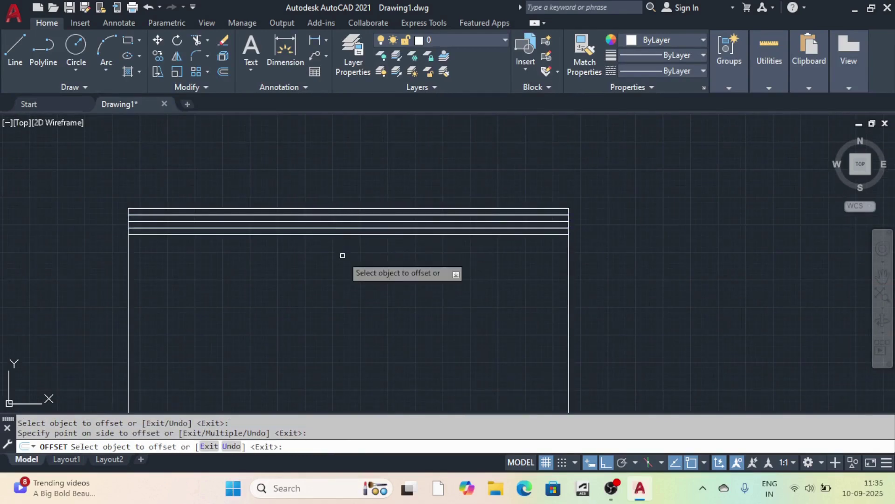
{"action": "left_click", "coordinate": [333, 234]}
{"action": "left_click", "coordinate": [332, 255]}
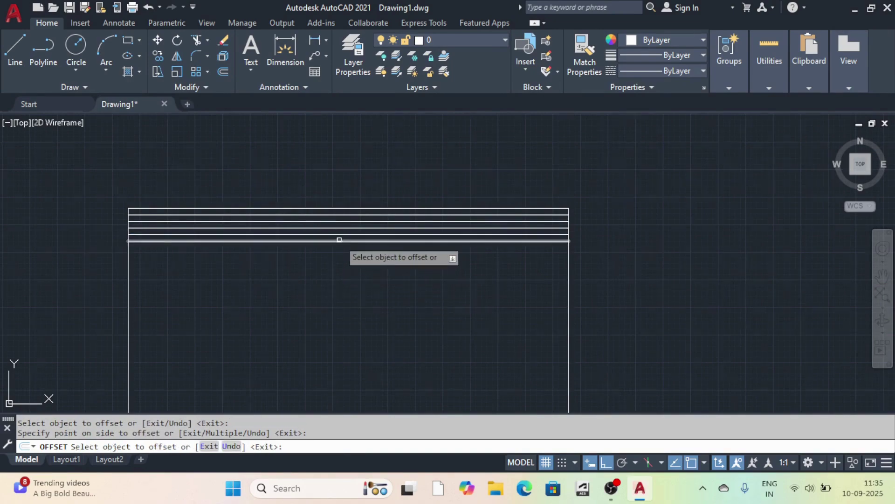
{"action": "left_click", "coordinate": [339, 240]}
{"action": "left_click", "coordinate": [345, 256]}
{"action": "left_click", "coordinate": [340, 248]}
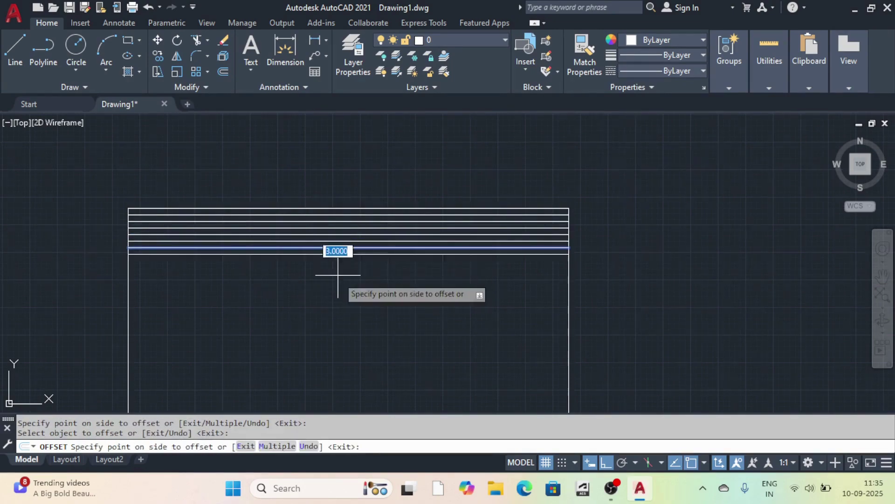
{"action": "left_click", "coordinate": [338, 276]}
{"action": "left_click", "coordinate": [351, 253]}
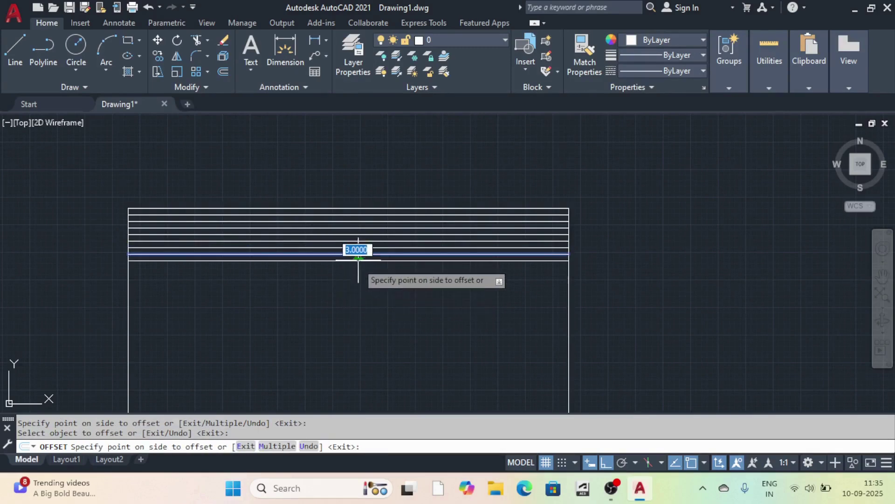
{"action": "left_click", "coordinate": [352, 274]}
{"action": "left_click", "coordinate": [356, 260]}
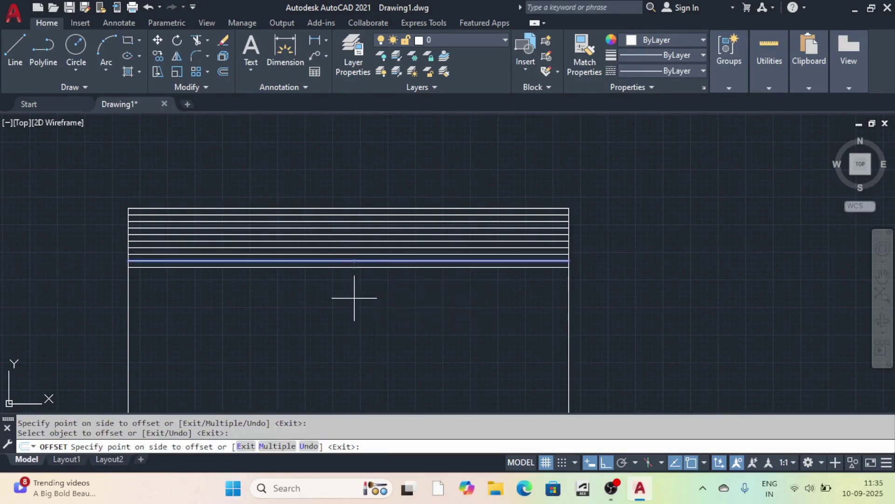
{"action": "left_click", "coordinate": [356, 300]}
- Offset the large outline's left side inward in 3-unit steps to make three parallel vertical lines
{"action": "scroll", "coordinate": [389, 238], "scroll_direction": "down", "scroll_amount": 6}
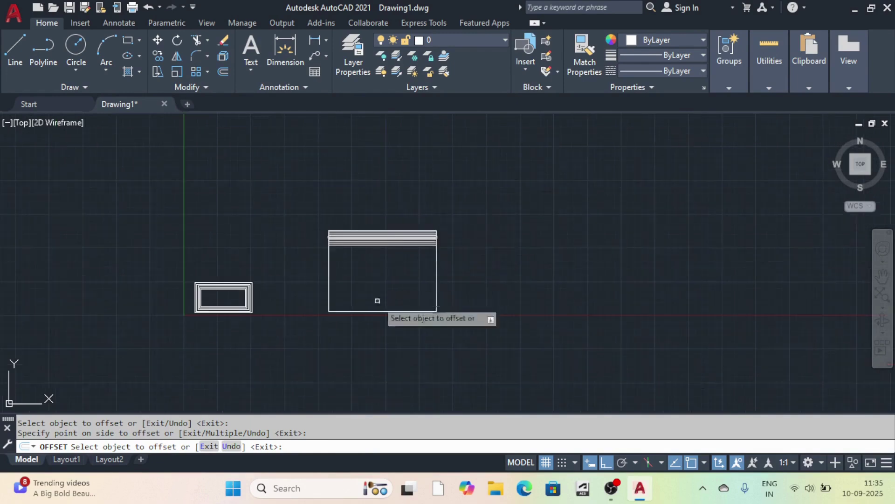
{"action": "scroll", "coordinate": [376, 302], "scroll_direction": "up", "scroll_amount": 6}
{"action": "scroll", "coordinate": [391, 242], "scroll_direction": "down", "scroll_amount": 6}
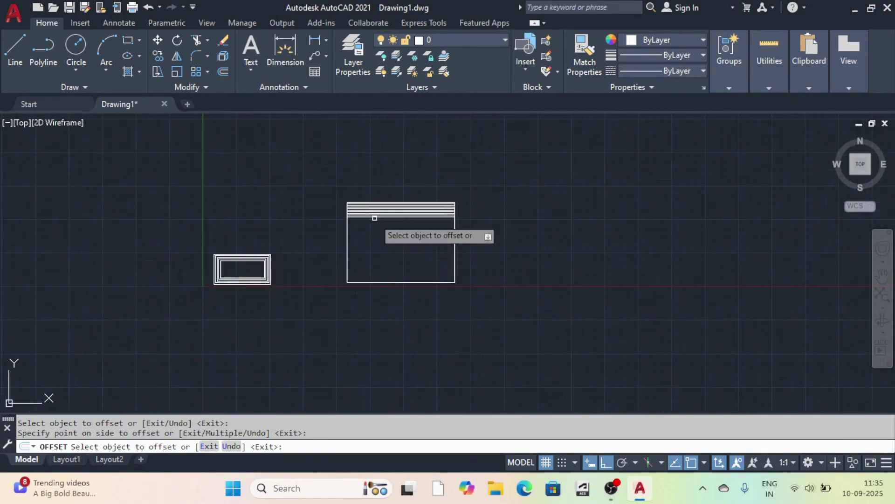
{"action": "scroll", "coordinate": [374, 218], "scroll_direction": "up", "scroll_amount": 6}
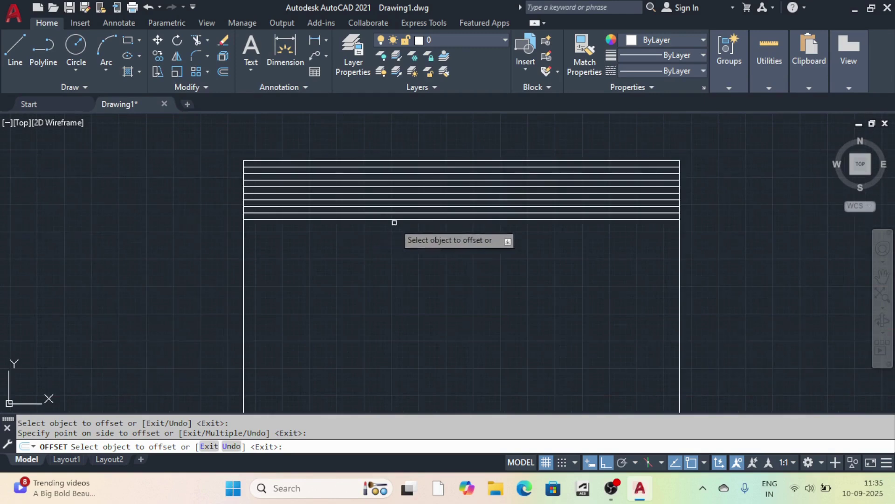
{"action": "left_click", "coordinate": [244, 283]}
{"action": "left_click", "coordinate": [272, 297]}
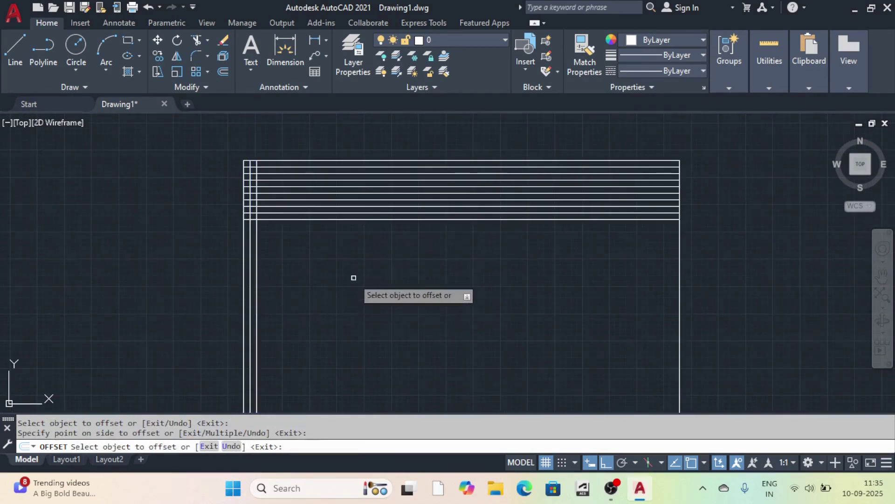
{"action": "scroll", "coordinate": [354, 277], "scroll_direction": "down", "scroll_amount": 6}
{"action": "scroll", "coordinate": [325, 301], "scroll_direction": "up", "scroll_amount": 10}
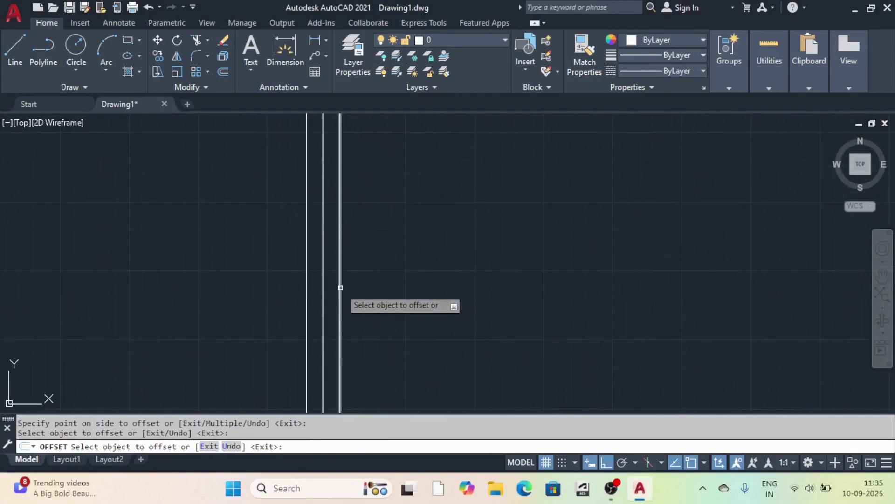
- Offset the large outline's left side outward twice in 3-unit steps and end the Offset command
{"action": "scroll", "coordinate": [326, 283], "scroll_direction": "down", "scroll_amount": 10}
{"action": "scroll", "coordinate": [328, 280], "scroll_direction": "up", "scroll_amount": 10}
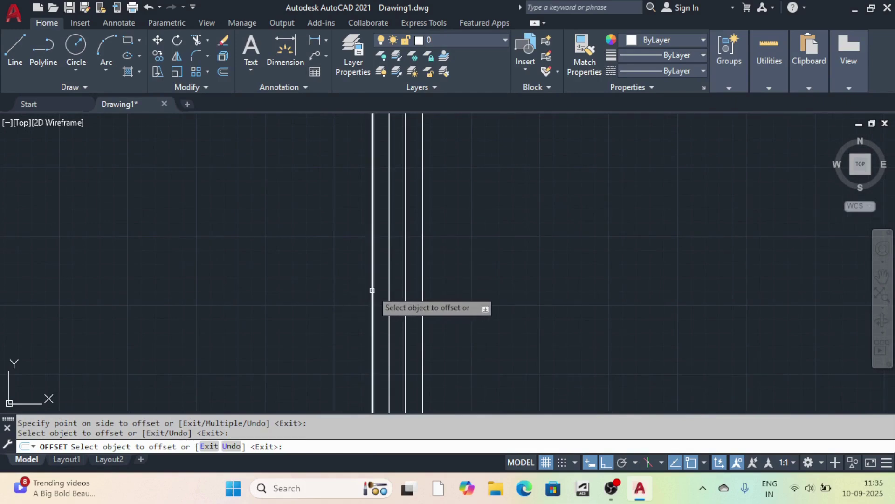
{"action": "left_click", "coordinate": [372, 295]}
{"action": "left_click", "coordinate": [363, 297]}
{"action": "left_click", "coordinate": [357, 297]}
{"action": "left_click", "coordinate": [300, 296]}
{"action": "scroll", "coordinate": [300, 296], "scroll_direction": "down", "scroll_amount": 10}
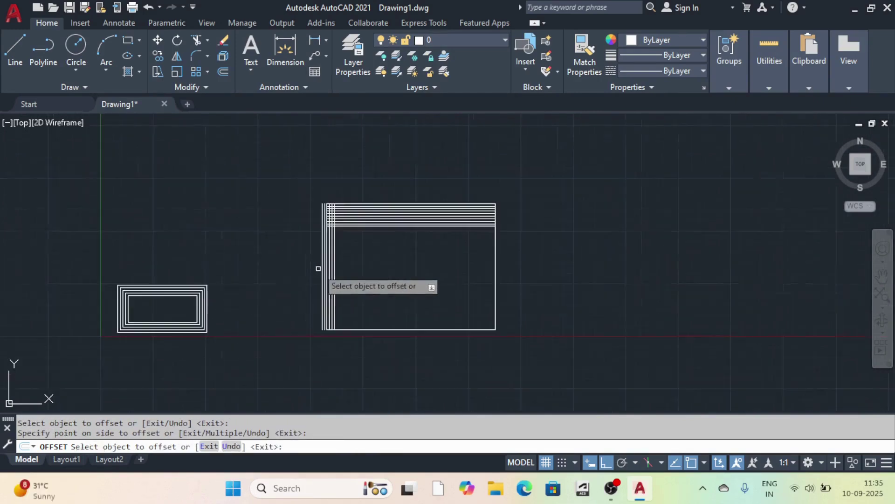
{"action": "key", "text": "Escape"}
{"action": "scroll", "coordinate": [324, 233], "scroll_direction": "up", "scroll_amount": 5}
{"action": "scroll", "coordinate": [326, 203], "scroll_direction": "down", "scroll_amount": 5}
{"action": "scroll", "coordinate": [322, 196], "scroll_direction": "up", "scroll_amount": 5}
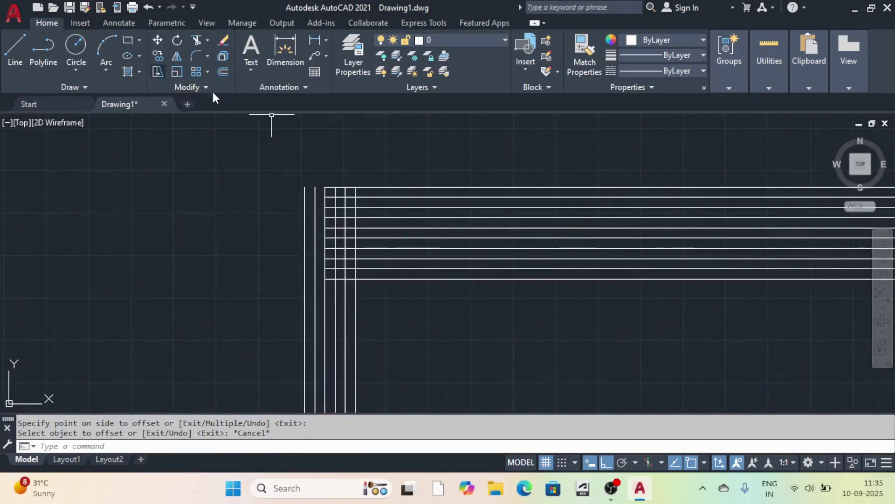
{"action": "scroll", "coordinate": [328, 150], "scroll_direction": "down", "scroll_amount": 5}
{"action": "scroll", "coordinate": [325, 240], "scroll_direction": "up", "scroll_amount": 3}
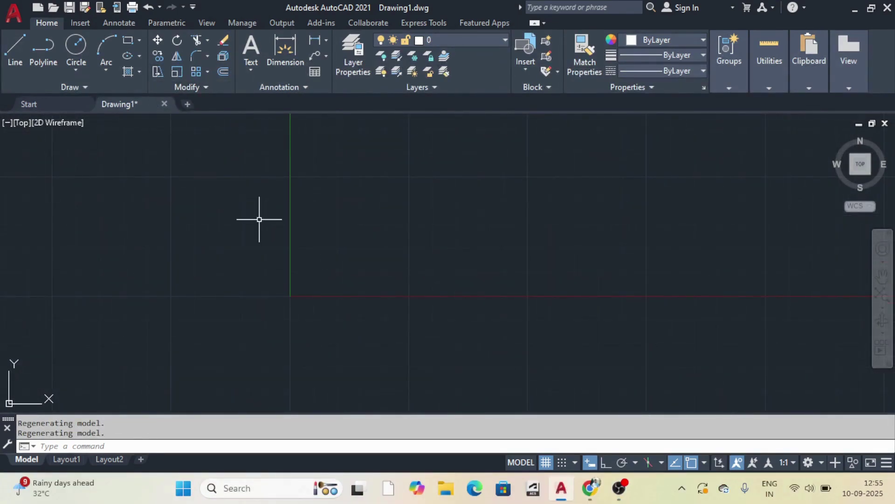
- Draw a rectangle above the X axis, starting a short distance from the Y axis
{"action": "key", "text": "Return"}
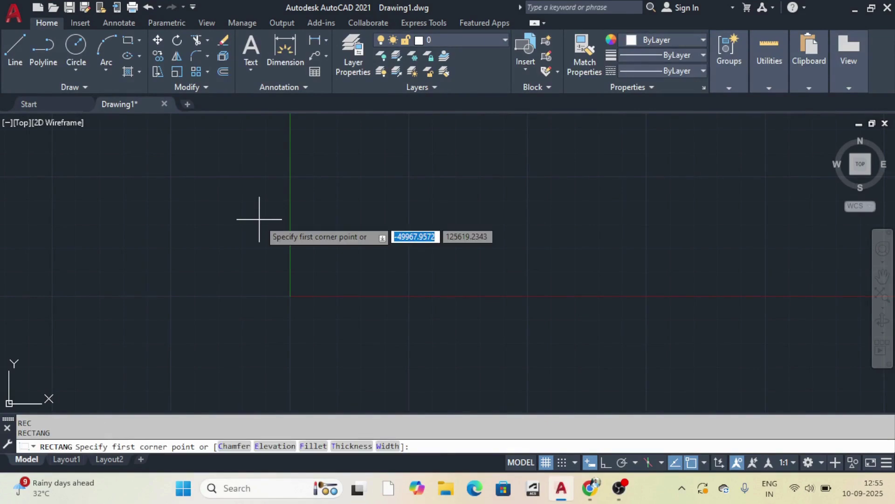
{"action": "left_click", "coordinate": [376, 265]}
{"action": "left_click", "coordinate": [587, 153]}
{"action": "scroll", "coordinate": [420, 224], "scroll_direction": "down", "scroll_amount": 4}
{"action": "scroll", "coordinate": [430, 213], "scroll_direction": "up", "scroll_amount": 4}
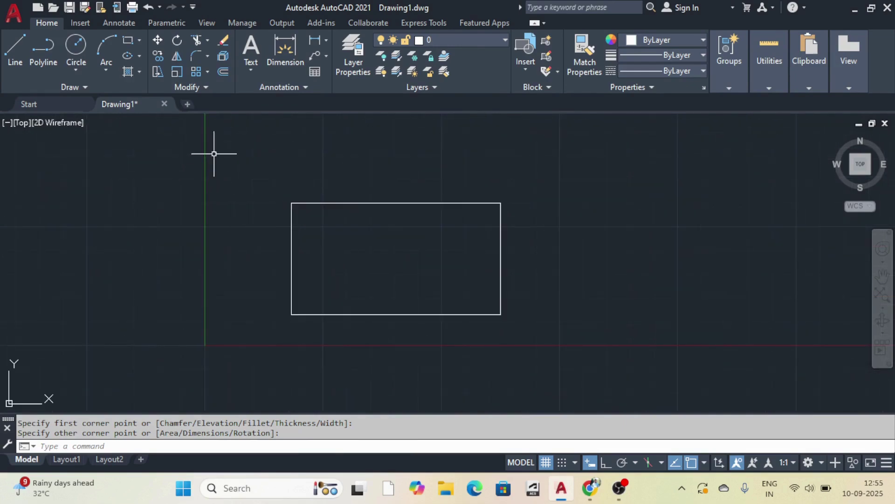
- Stretch the rectangle's upper-right corner up and outward, using a crossing window around only that corner
{"action": "left_click", "coordinate": [158, 72]}
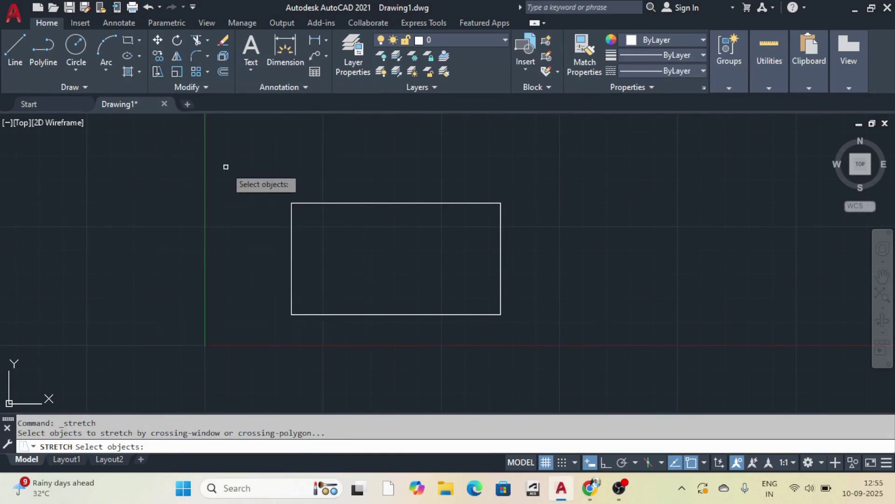
{"action": "left_click", "coordinate": [528, 242]}
{"action": "left_click", "coordinate": [396, 173]}
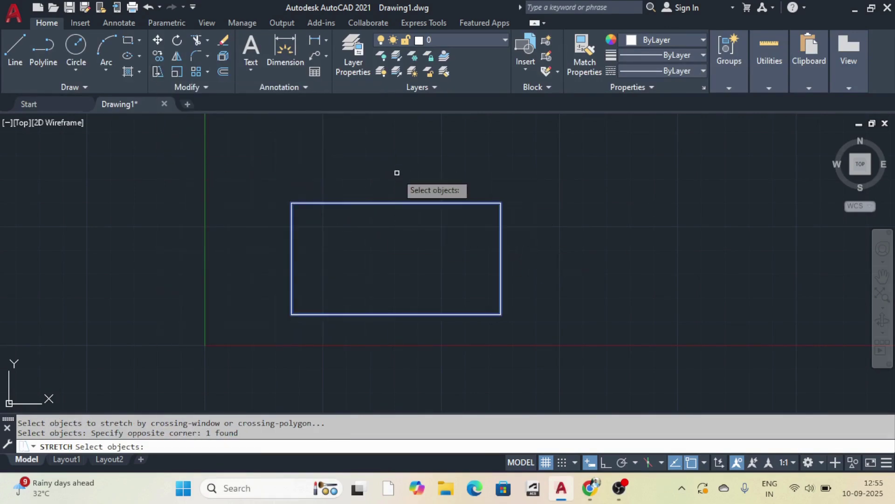
{"action": "key", "text": "Return"}
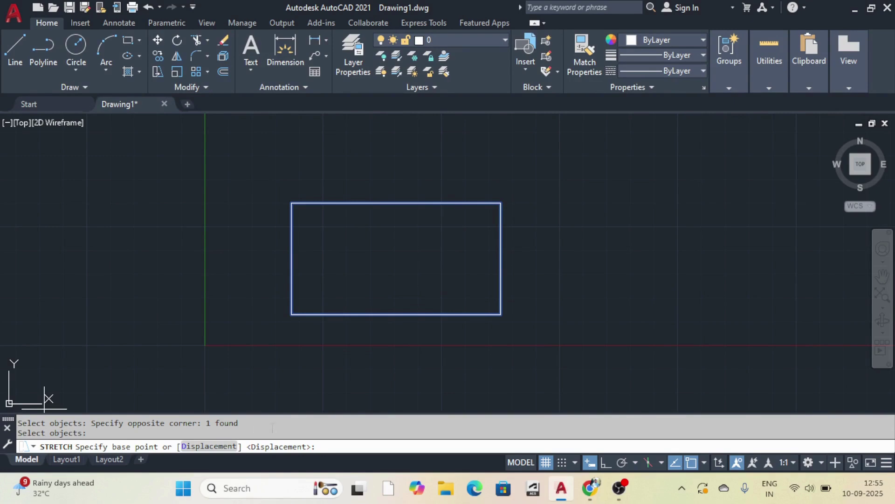
{"action": "left_click", "coordinate": [451, 255]}
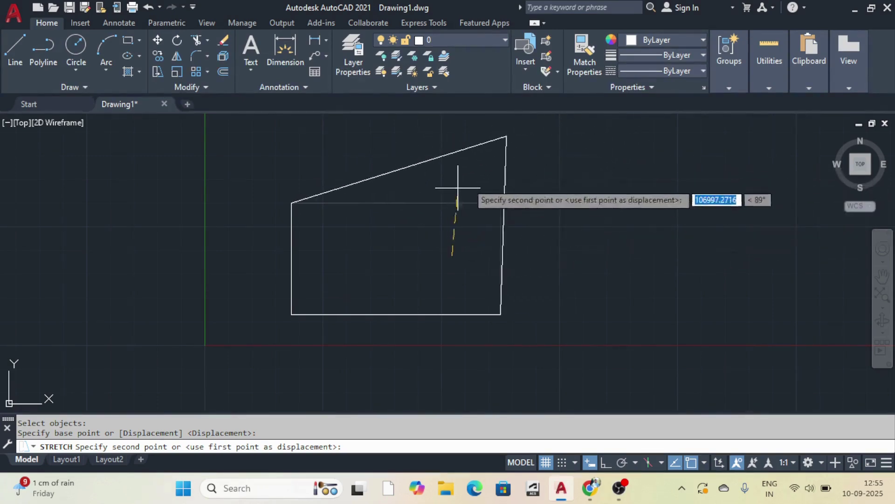
{"action": "left_click", "coordinate": [608, 115]}
{"action": "scroll", "coordinate": [424, 196], "scroll_direction": "down", "scroll_amount": 5}
{"action": "scroll", "coordinate": [415, 220], "scroll_direction": "up", "scroll_amount": 2}
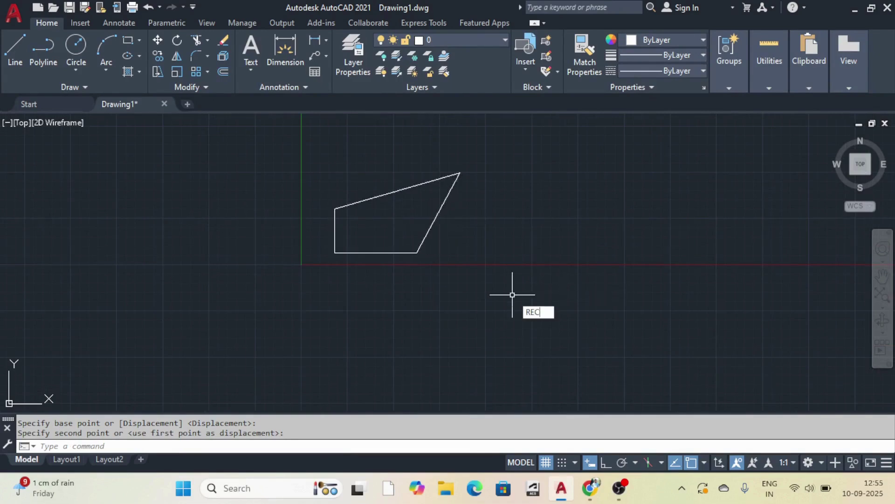
- Draw a second rectangle across the X axis, to the right of the stretched shape
{"action": "type", "text": "REC"}
{"action": "key", "text": "Return"}
{"action": "left_click", "coordinate": [541, 298]}
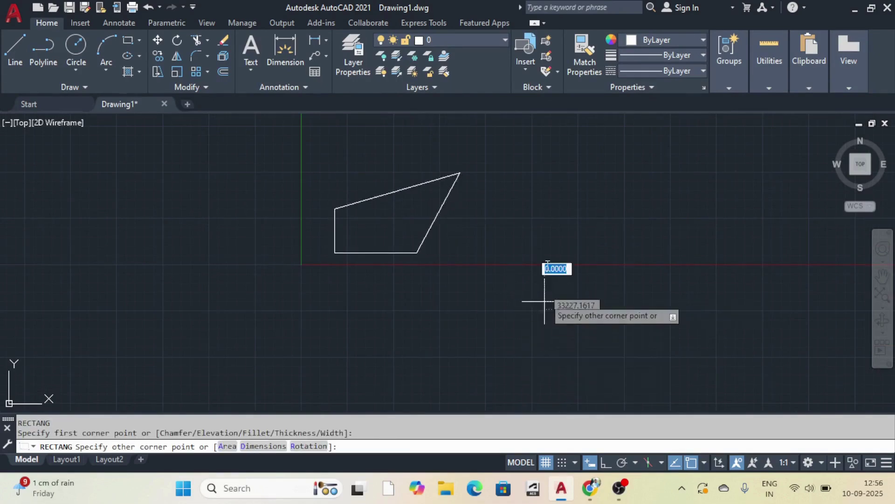
{"action": "left_click", "coordinate": [714, 184]}
{"action": "scroll", "coordinate": [646, 240], "scroll_direction": "down", "scroll_amount": 5}
{"action": "scroll", "coordinate": [568, 218], "scroll_direction": "up", "scroll_amount": 3}
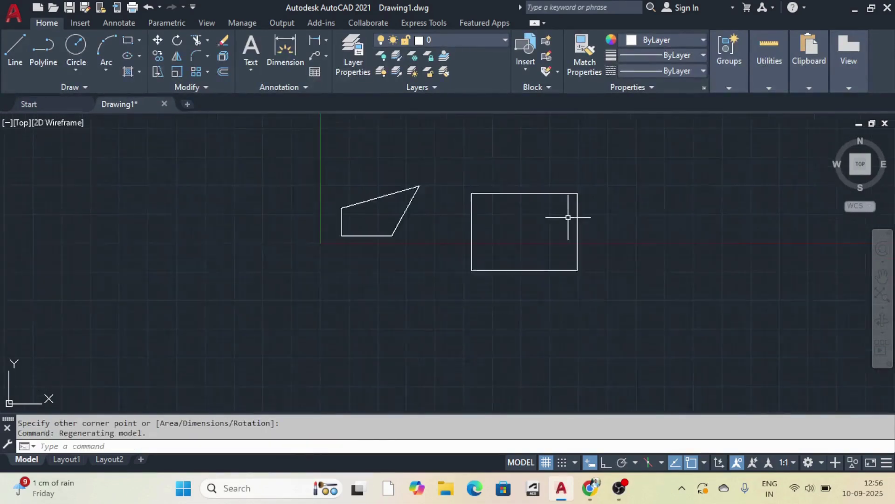
{"action": "middle_click_drag", "start_coordinate": [594, 249], "coordinate": [585, 237]}
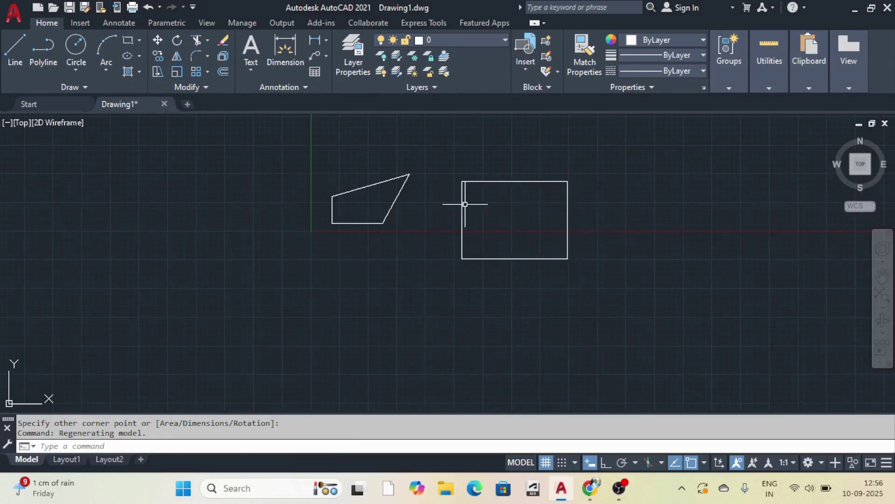
{"action": "key", "text": "Escape"}
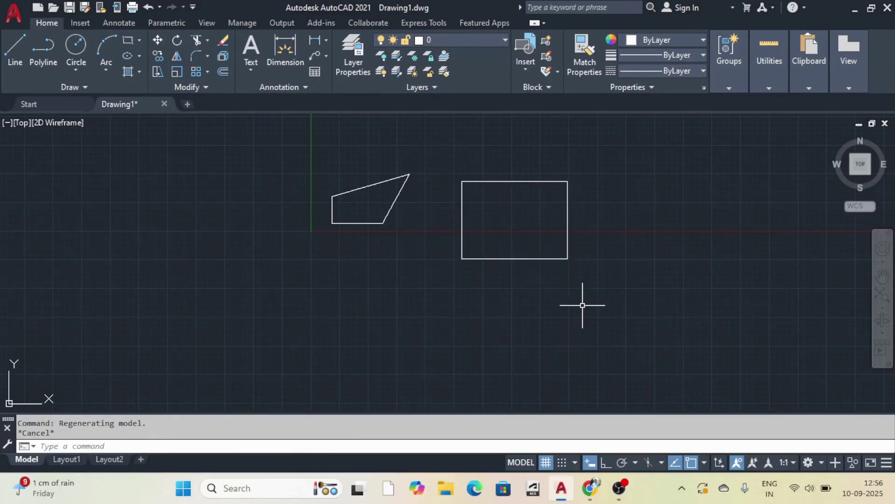
- Stretch the second rectangle's upper-right corner far to the right and slightly downward to form a long pointed shape
{"action": "key", "text": "Return"}
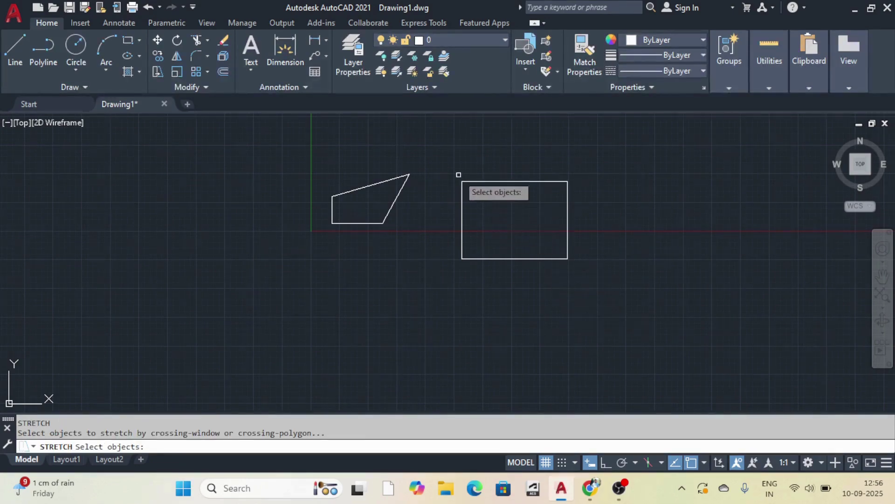
{"action": "left_click", "coordinate": [604, 204]}
{"action": "left_click", "coordinate": [479, 149]}
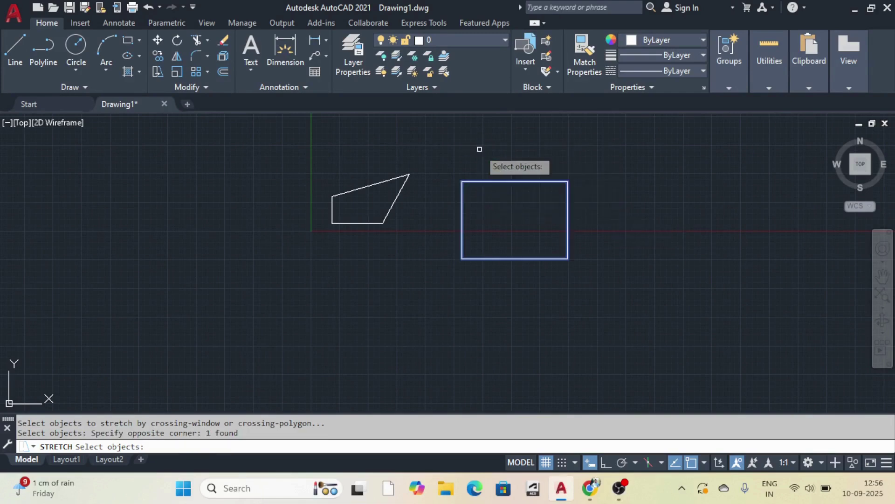
{"action": "key", "text": "Return"}
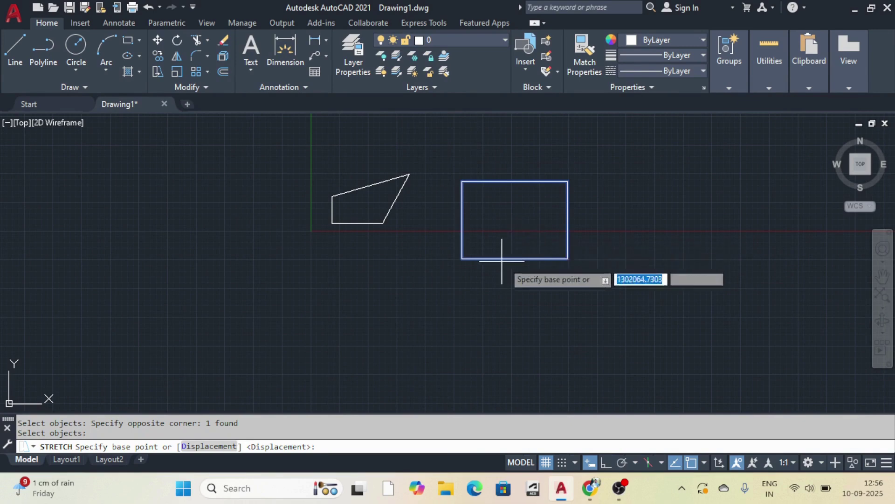
{"action": "left_click", "coordinate": [526, 222]}
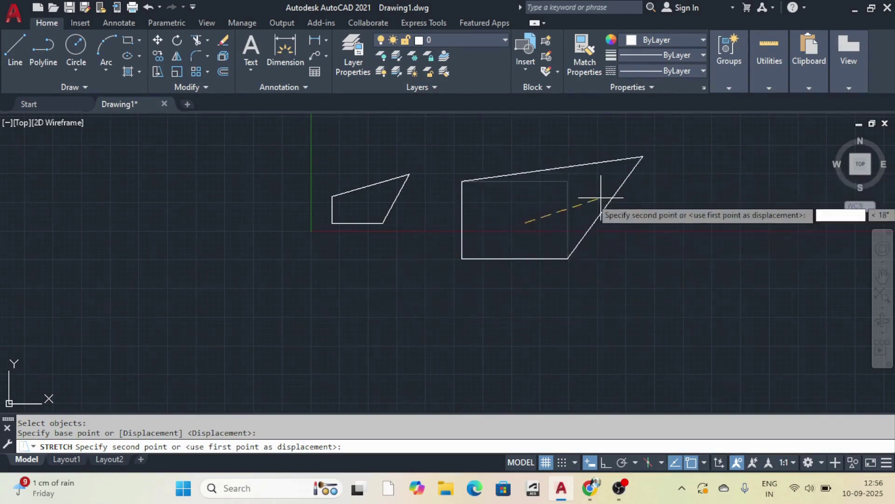
{"action": "scroll", "coordinate": [594, 215], "scroll_direction": "down", "scroll_amount": 4}
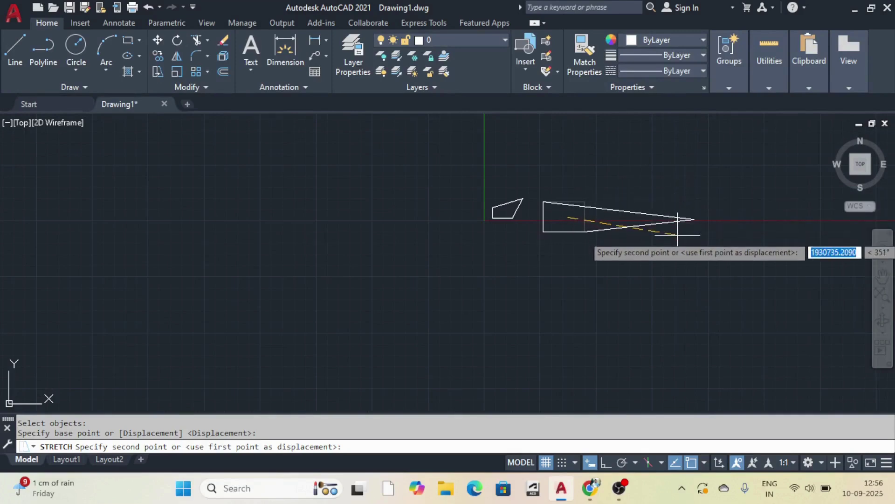
{"action": "left_click", "coordinate": [679, 215]}
{"action": "scroll", "coordinate": [530, 236], "scroll_direction": "down", "scroll_amount": 3}
{"action": "scroll", "coordinate": [520, 214], "scroll_direction": "up", "scroll_amount": 8}
{"action": "scroll", "coordinate": [510, 221], "scroll_direction": "down", "scroll_amount": 10}
{"action": "scroll", "coordinate": [510, 221], "scroll_direction": "up", "scroll_amount": 6}
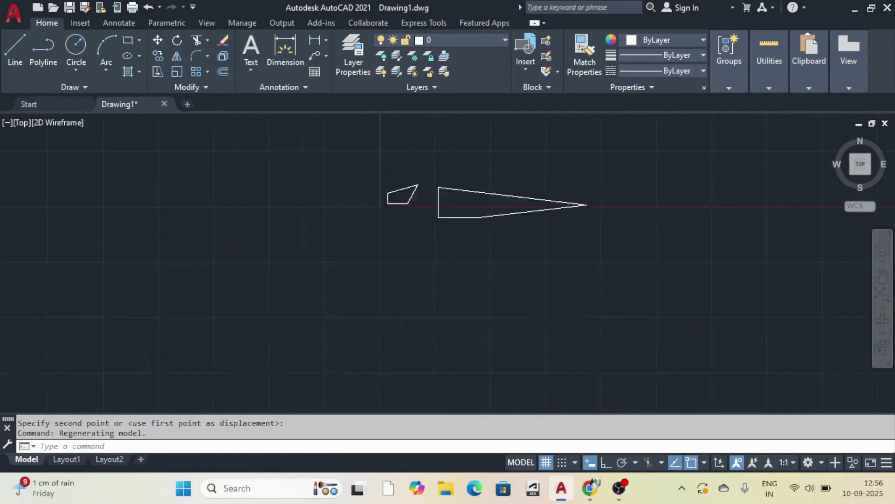
- Erase both stretched shapes
{"action": "scroll", "coordinate": [480, 229], "scroll_direction": "down", "scroll_amount": 7}
{"action": "scroll", "coordinate": [443, 214], "scroll_direction": "up", "scroll_amount": 6}
{"action": "key", "text": "Escape"}
{"action": "scroll", "coordinate": [282, 176], "scroll_direction": "down", "scroll_amount": 5}
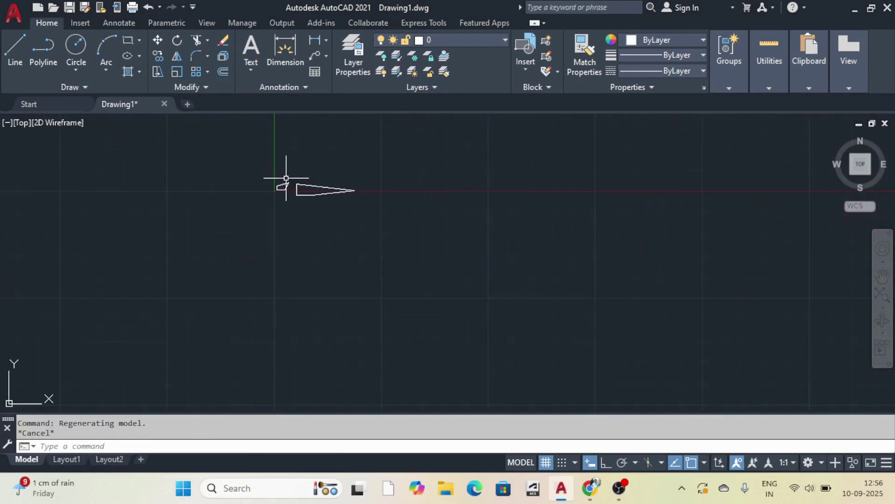
{"action": "left_click_drag", "start_coordinate": [270, 166], "coordinate": [464, 290]}
{"action": "key", "text": "Delete"}
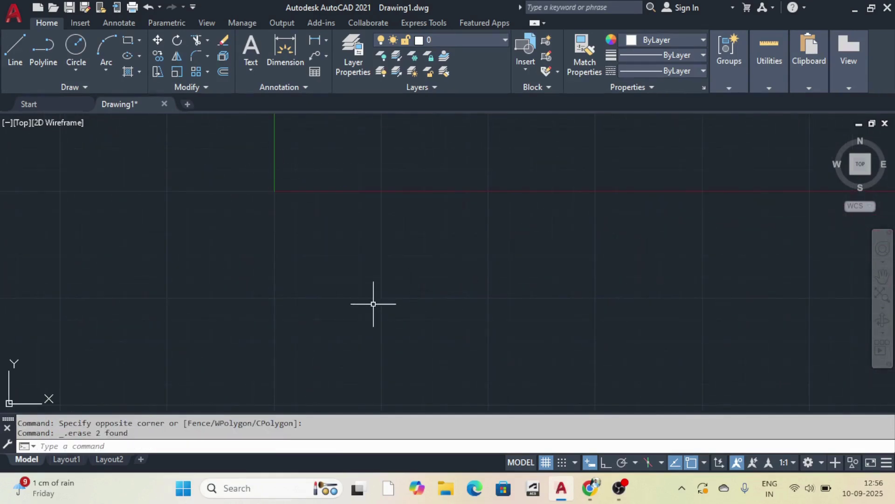
- Draw a new wide rectangle with its top side along the X axis, to the right of the origin
{"action": "key", "text": "Return"}
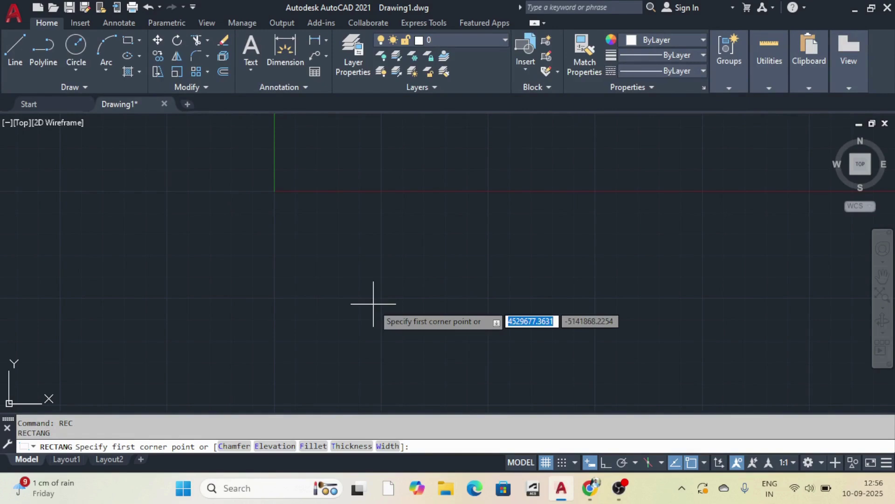
{"action": "left_click", "coordinate": [337, 289]}
{"action": "left_click", "coordinate": [545, 188]}
{"action": "scroll", "coordinate": [410, 220], "scroll_direction": "down", "scroll_amount": 3}
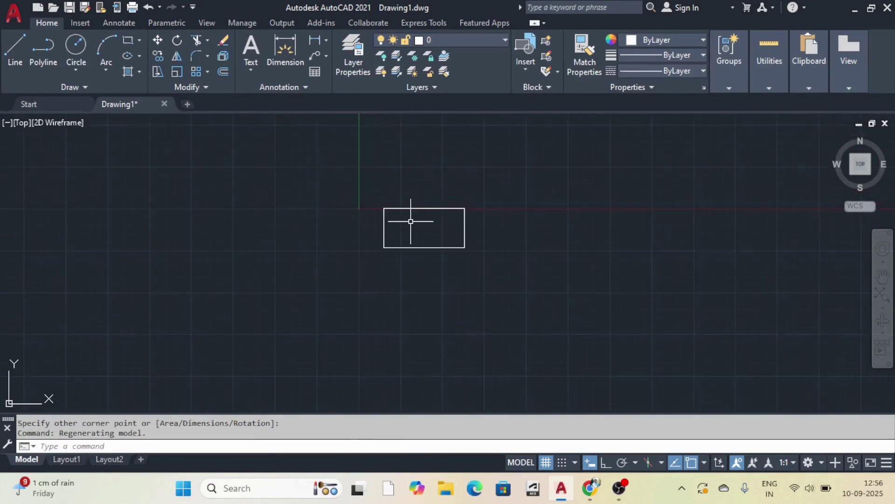
{"action": "scroll", "coordinate": [418, 225], "scroll_direction": "up", "scroll_amount": 3}
{"action": "scroll", "coordinate": [431, 200], "scroll_direction": "down", "scroll_amount": 1}
{"action": "scroll", "coordinate": [432, 188], "scroll_direction": "down", "scroll_amount": 4}
{"action": "scroll", "coordinate": [429, 214], "scroll_direction": "up", "scroll_amount": 4}
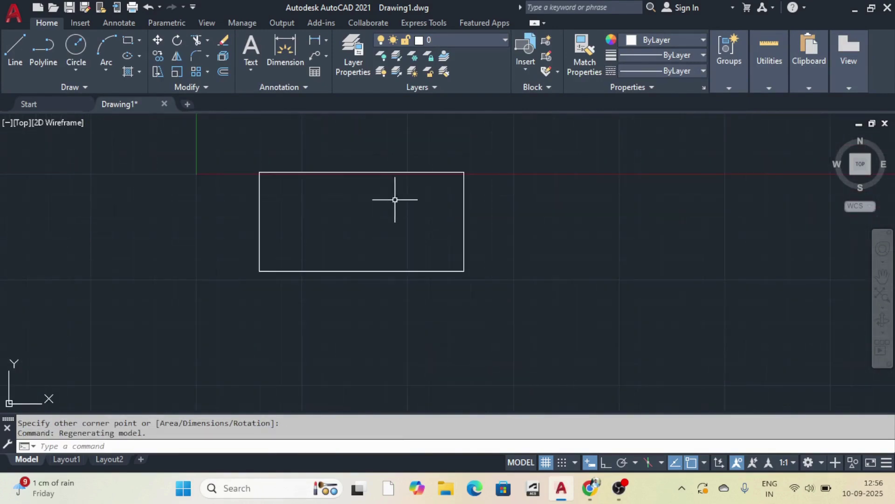
- Stretch the rectangle's right side outward and downward by its midpoint grip to form a long slanted parallelogram
{"action": "left_click", "coordinate": [513, 222]}
{"action": "left_click", "coordinate": [451, 209]}
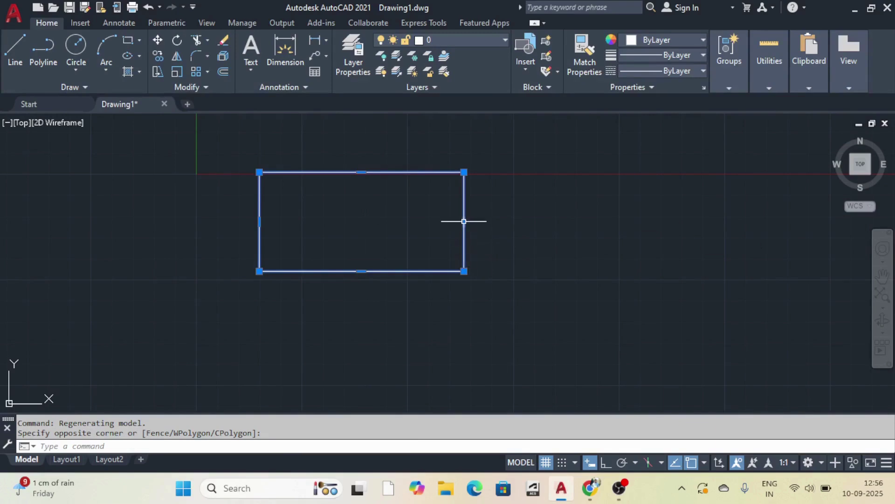
{"action": "left_click", "coordinate": [464, 221]}
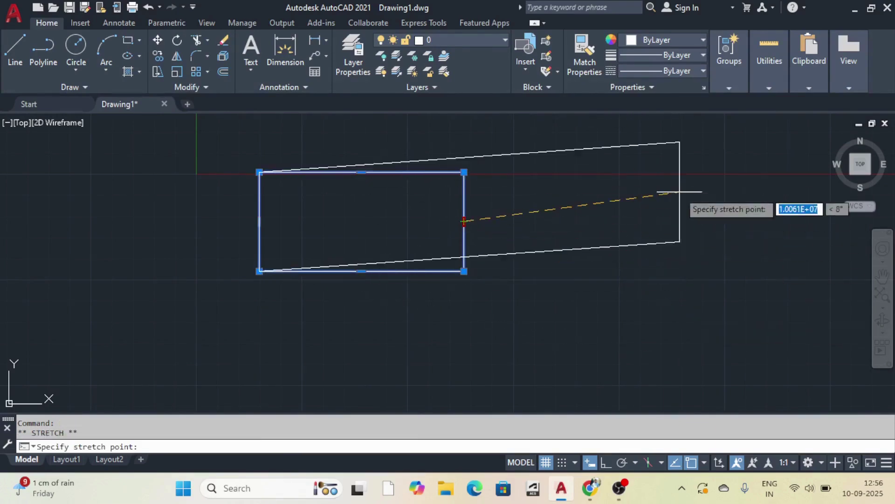
{"action": "scroll", "coordinate": [606, 219], "scroll_direction": "down", "scroll_amount": 4}
{"action": "scroll", "coordinate": [704, 215], "scroll_direction": "up", "scroll_amount": 4}
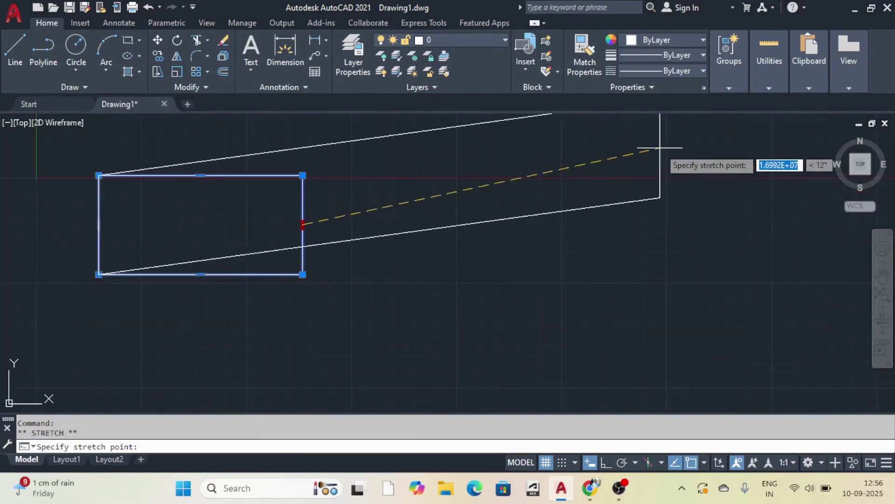
{"action": "scroll", "coordinate": [693, 245], "scroll_direction": "down", "scroll_amount": 4}
{"action": "scroll", "coordinate": [693, 259], "scroll_direction": "up", "scroll_amount": 4}
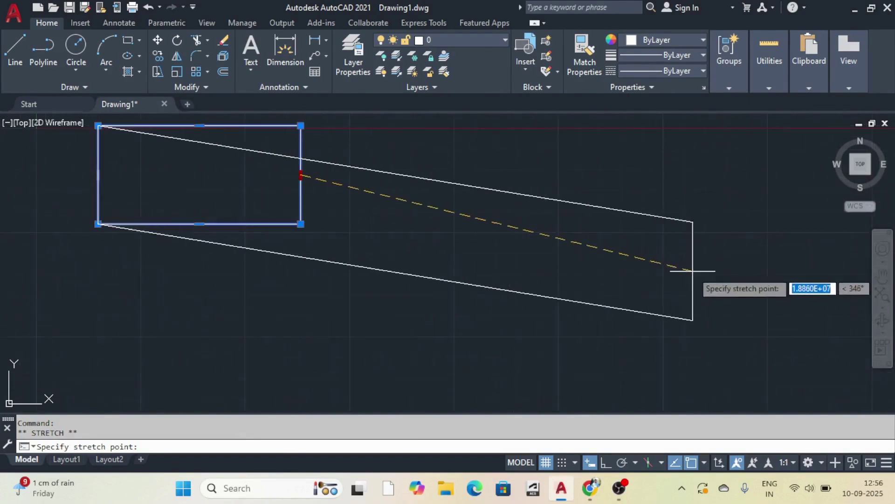
{"action": "scroll", "coordinate": [699, 289], "scroll_direction": "down", "scroll_amount": 5}
{"action": "left_click", "coordinate": [704, 289]}
{"action": "scroll", "coordinate": [685, 280], "scroll_direction": "down", "scroll_amount": 5}
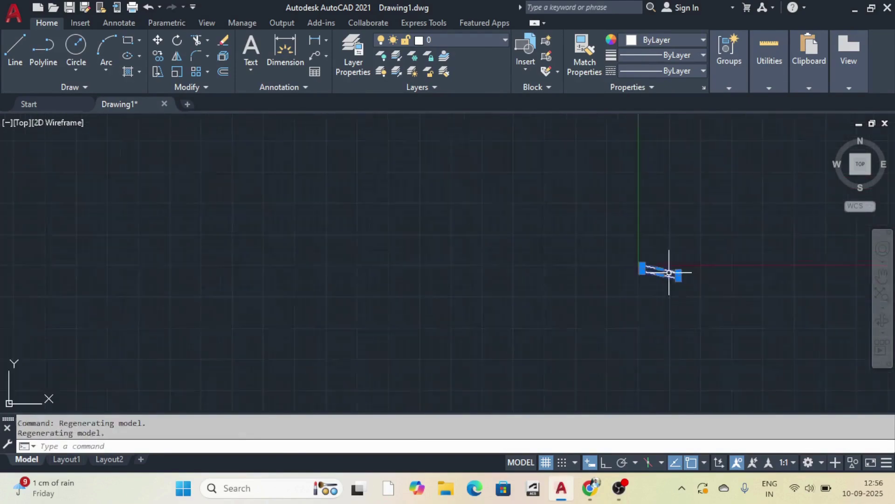
- Stretch the parallelogram's upper side up and to the left by its midpoint grip, and clear the selection
{"action": "scroll", "coordinate": [669, 272], "scroll_direction": "up", "scroll_amount": 7}
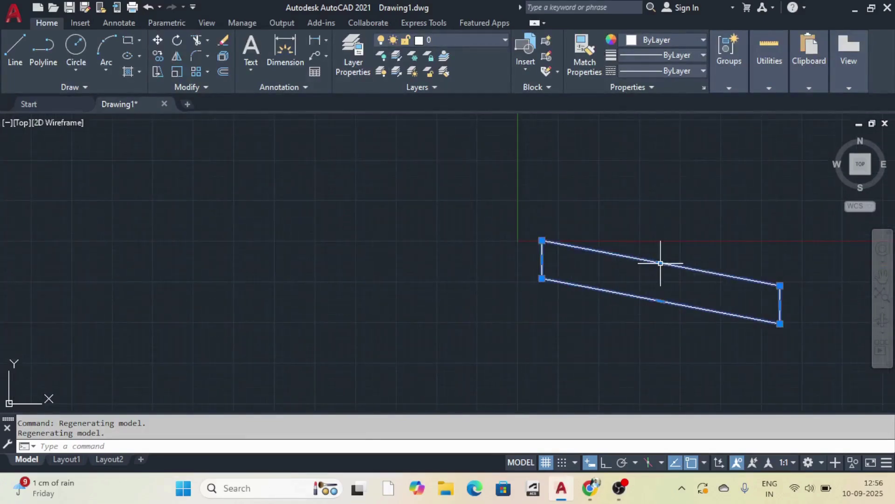
{"action": "left_click", "coordinate": [660, 263]}
{"action": "left_click", "coordinate": [582, 162]}
{"action": "scroll", "coordinate": [701, 211], "scroll_direction": "down", "scroll_amount": 8}
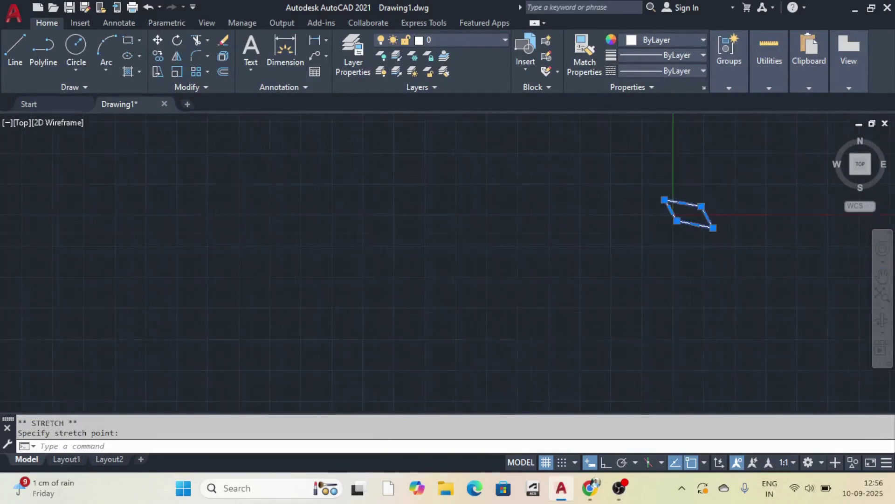
{"action": "scroll", "coordinate": [583, 194], "scroll_direction": "up", "scroll_amount": 6}
{"action": "scroll", "coordinate": [549, 235], "scroll_direction": "down", "scroll_amount": 6}
{"action": "key", "text": "Escape"}
{"action": "scroll", "coordinate": [476, 232], "scroll_direction": "up", "scroll_amount": 4}
{"action": "scroll", "coordinate": [365, 257], "scroll_direction": "down", "scroll_amount": 6}
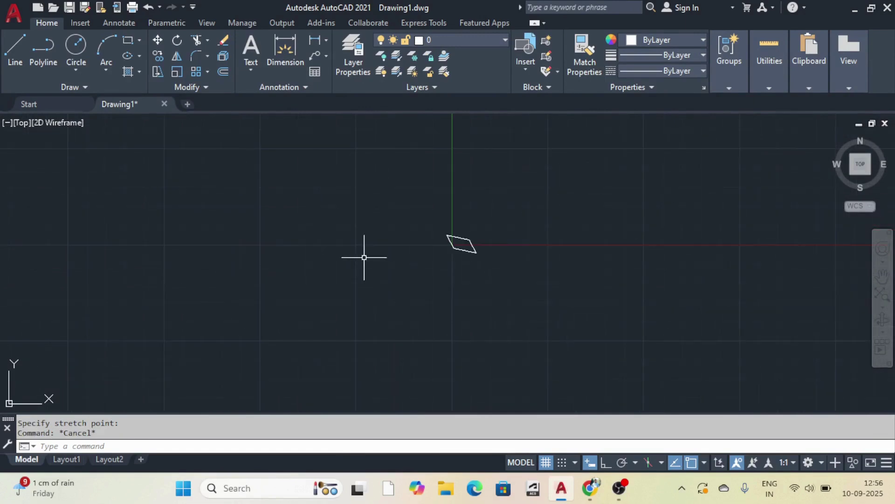
{"action": "scroll", "coordinate": [456, 232], "scroll_direction": "down", "scroll_amount": 5}
{"action": "scroll", "coordinate": [448, 229], "scroll_direction": "up", "scroll_amount": 3}
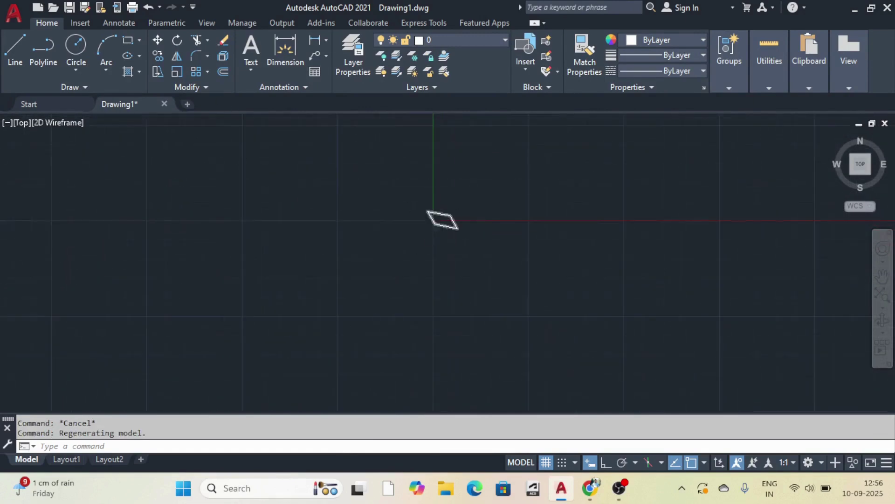
{"action": "scroll", "coordinate": [436, 224], "scroll_direction": "down", "scroll_amount": 3}
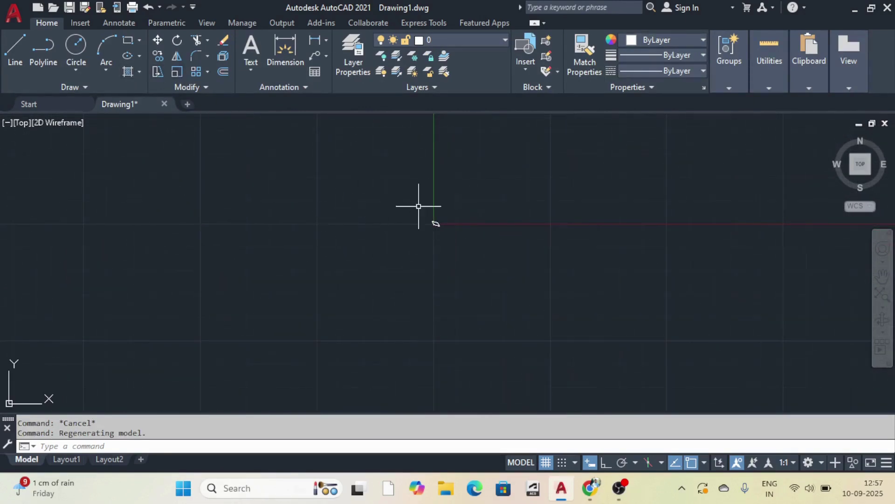
{"action": "scroll", "coordinate": [422, 247], "scroll_direction": "down", "scroll_amount": 3}
{"action": "scroll", "coordinate": [462, 233], "scroll_direction": "up", "scroll_amount": 4}
{"action": "scroll", "coordinate": [359, 228], "scroll_direction": "down", "scroll_amount": 4}
{"action": "scroll", "coordinate": [430, 235], "scroll_direction": "up", "scroll_amount": 4}
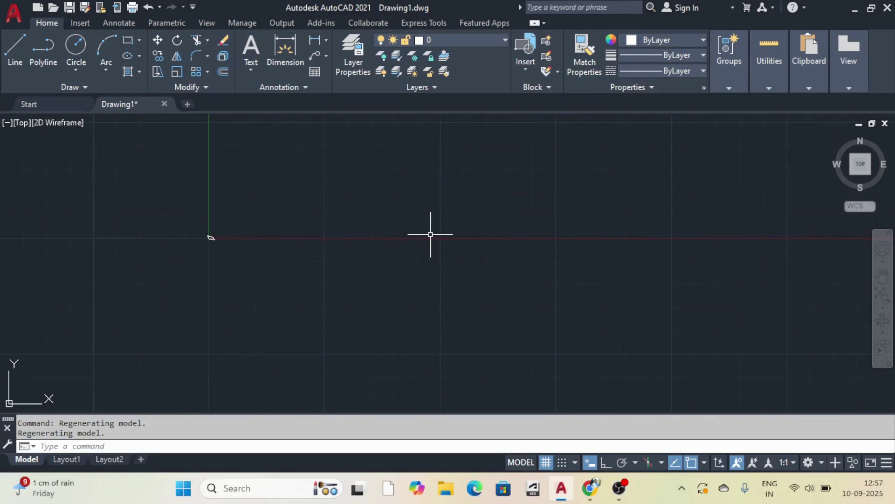
- Draw a 10 by 10 rectangle below the X axis, well to the right of the origin
{"action": "key", "text": "Return"}
{"action": "left_click", "coordinate": [408, 288]}
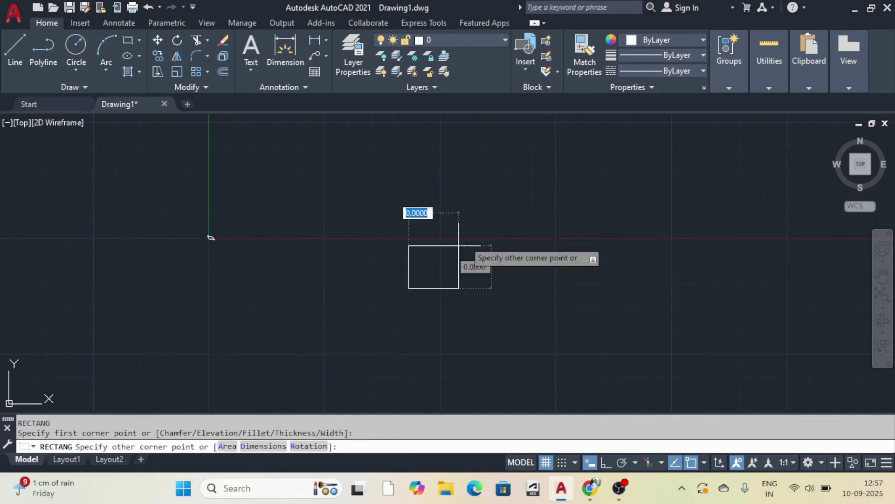
{"action": "type", "text": "10,10"}
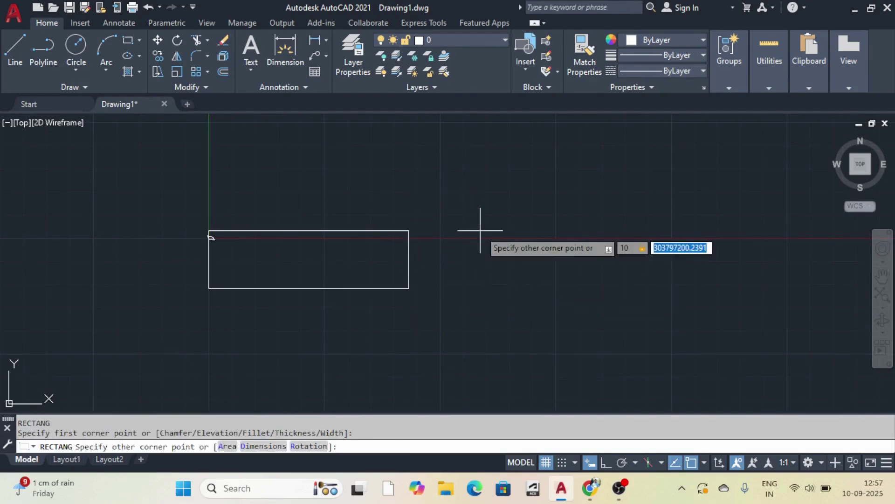
{"action": "key", "text": "Return"}
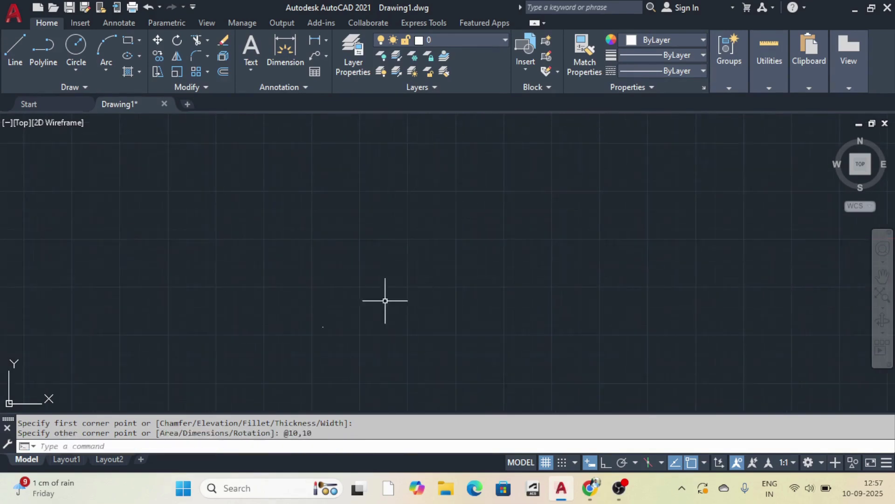
- Erase the tiny 10 by 10 rectangle using a selection window
{"action": "scroll", "coordinate": [326, 204], "scroll_direction": "up", "scroll_amount": 5}
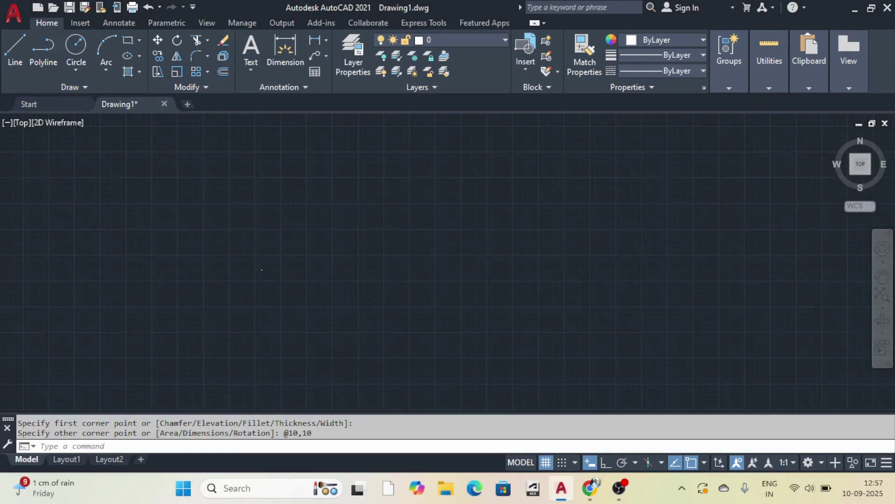
{"action": "scroll", "coordinate": [354, 191], "scroll_direction": "up", "scroll_amount": 2}
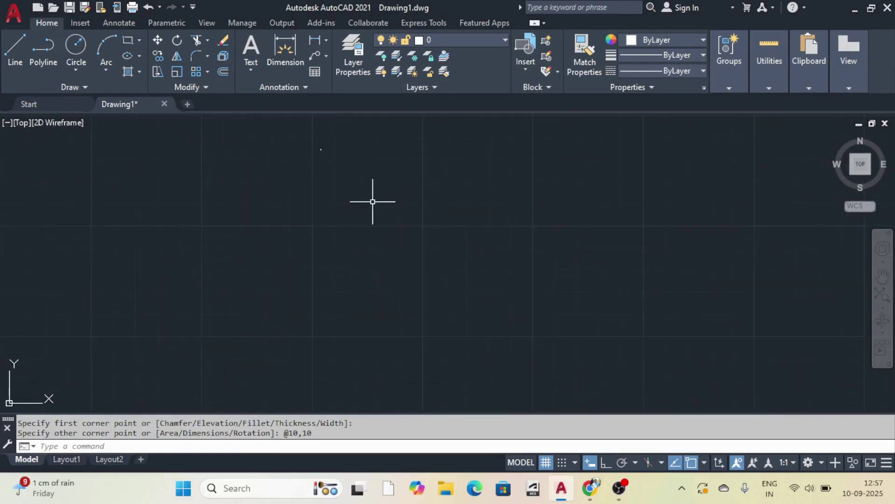
{"action": "left_click", "coordinate": [340, 164]}
{"action": "left_click", "coordinate": [441, 317]}
{"action": "key", "text": "Delete"}
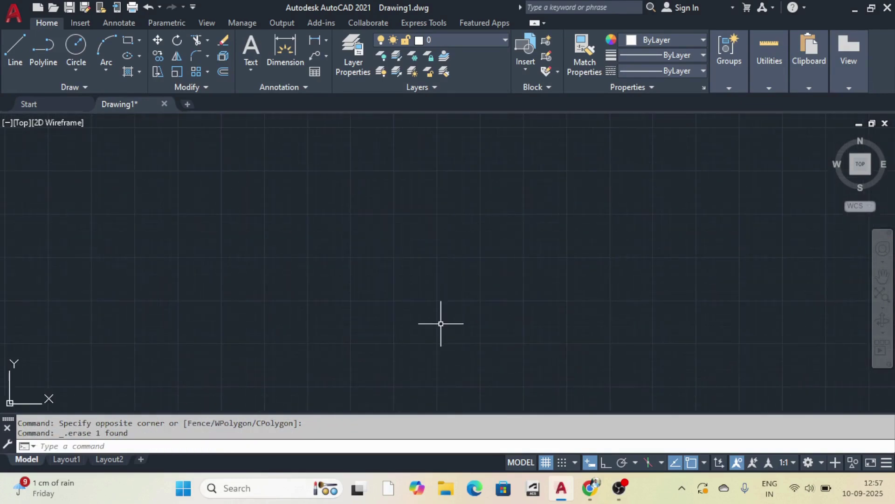
{"action": "key", "text": "Return"}
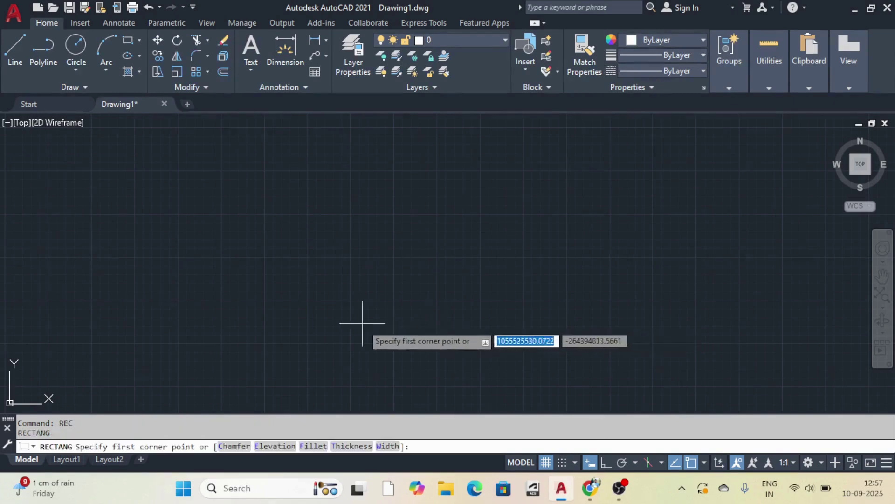
{"action": "left_click", "coordinate": [430, 300]}
{"action": "key", "text": "Escape"}
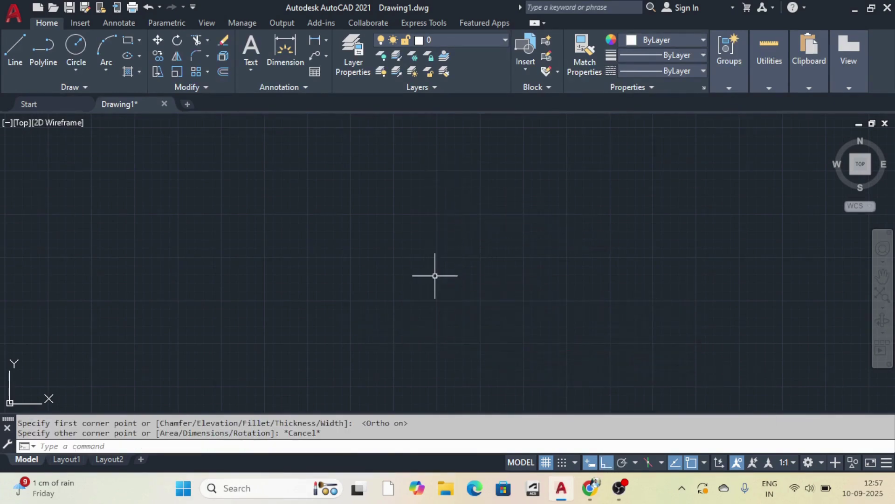
- Draw a 10 by 10 rectangle in the empty drawing area
{"action": "type", "text": "REC"}
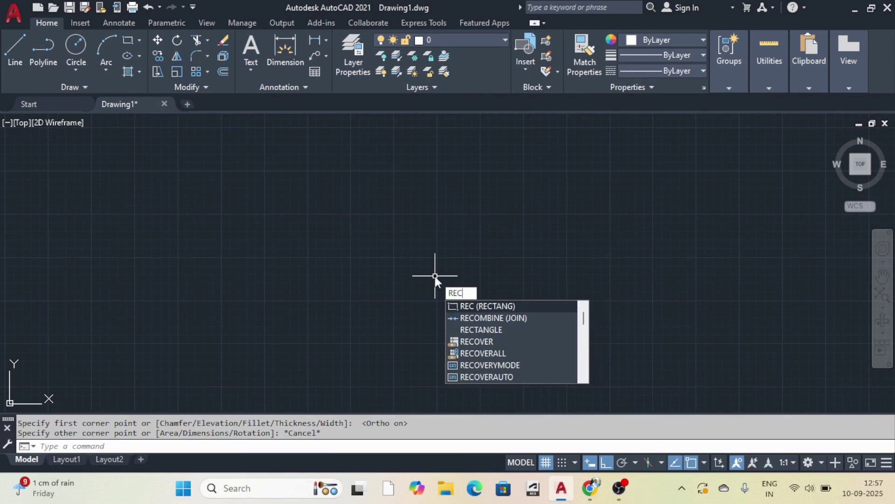
{"action": "key", "text": "Return"}
{"action": "left_click", "coordinate": [405, 307]}
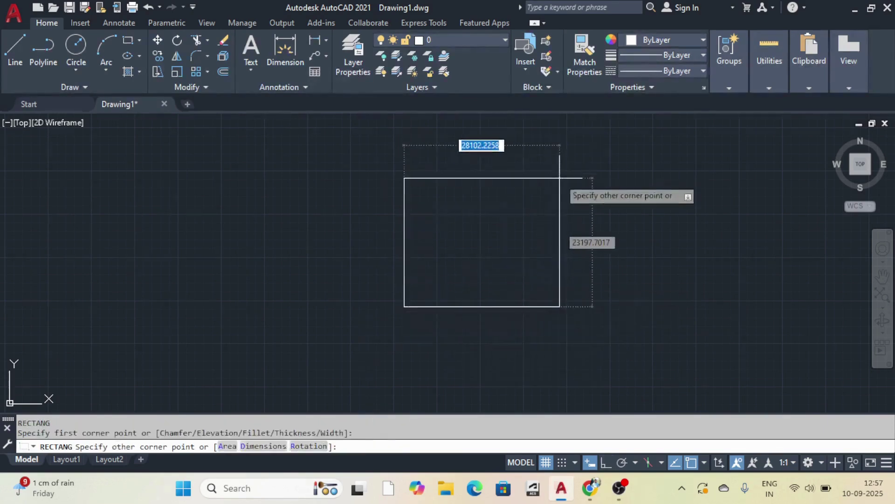
{"action": "type", "text": "10,10"}
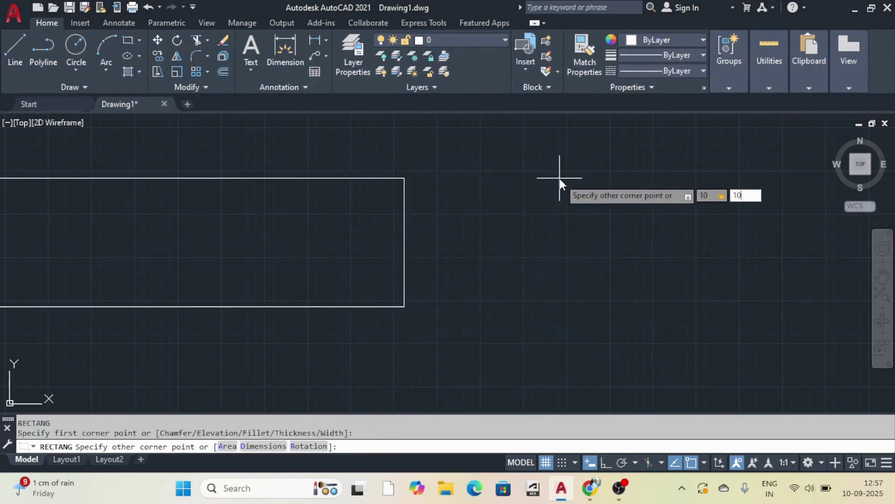
{"action": "key", "text": "Return"}
{"action": "scroll", "coordinate": [408, 308], "scroll_direction": "up", "scroll_amount": 10}
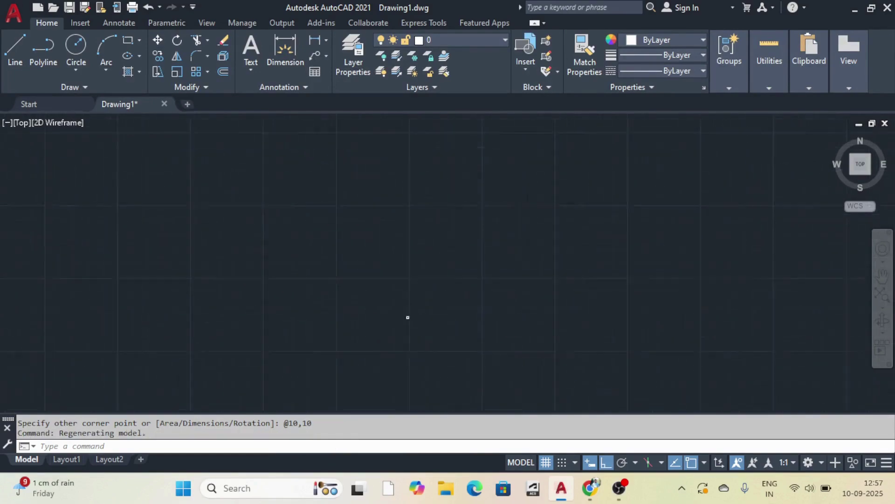
{"action": "scroll", "coordinate": [418, 284], "scroll_direction": "up", "scroll_amount": 4}
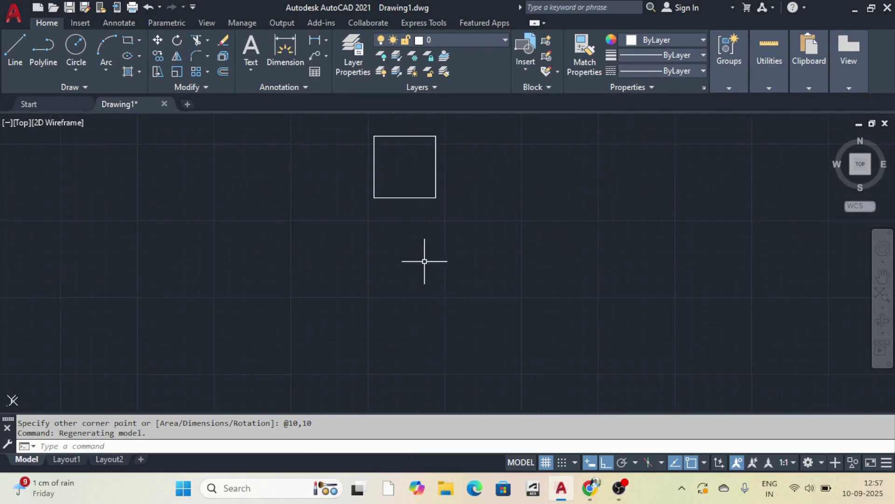
{"action": "scroll", "coordinate": [422, 194], "scroll_direction": "down", "scroll_amount": 2}
{"action": "scroll", "coordinate": [399, 198], "scroll_direction": "up", "scroll_amount": 3}
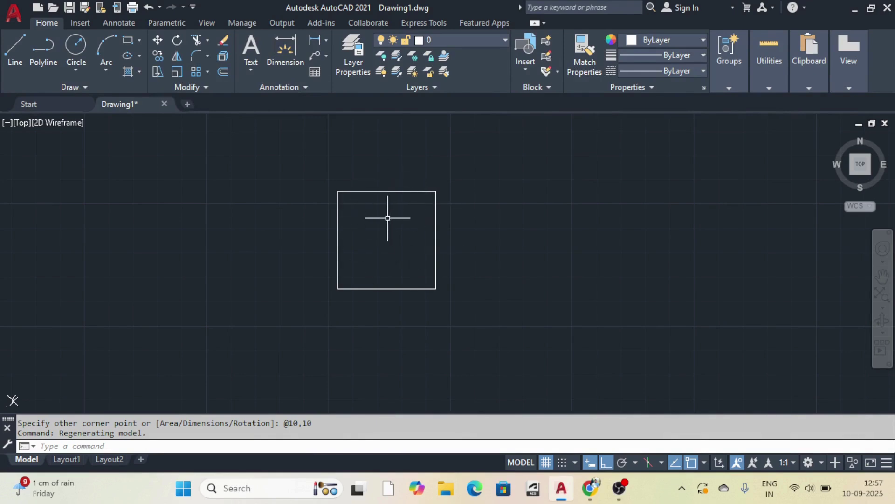
- Add a vertical linear dimension between the two right corners of the square, placed just outside its right side
{"action": "left_click", "coordinate": [314, 41]}
{"action": "left_click", "coordinate": [436, 191]}
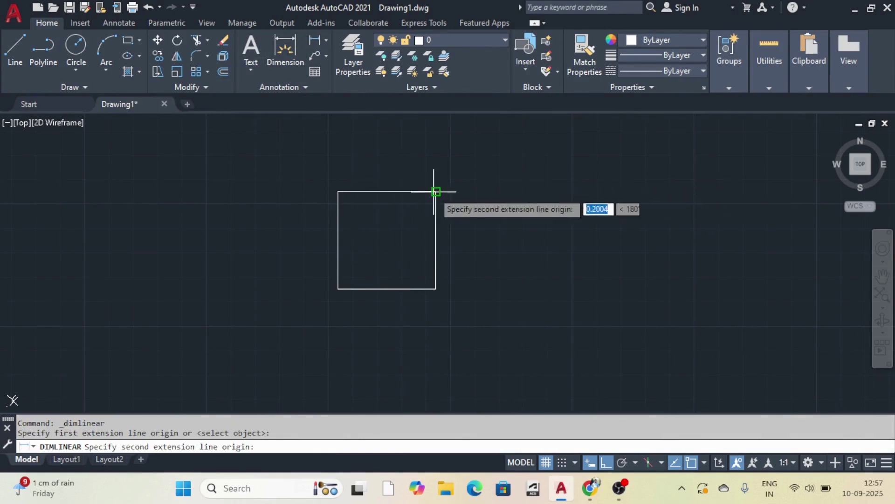
{"action": "left_click", "coordinate": [436, 289]}
{"action": "scroll", "coordinate": [447, 233], "scroll_direction": "up", "scroll_amount": 6}
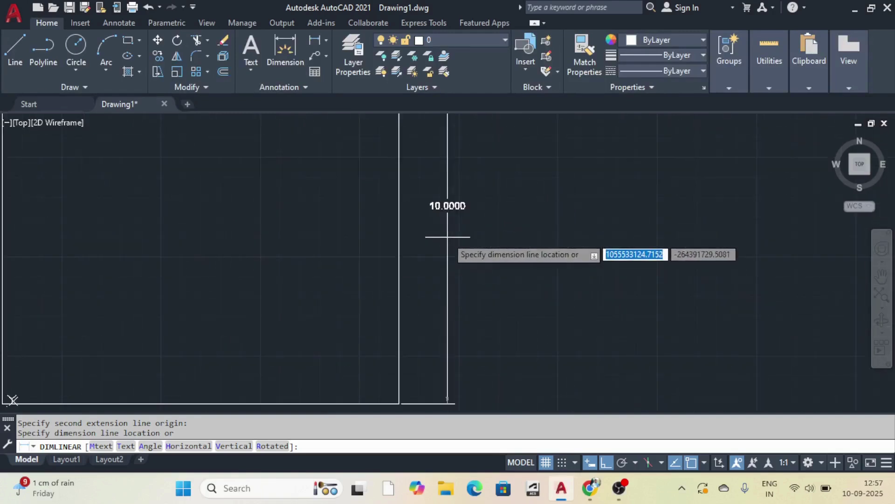
{"action": "left_click", "coordinate": [449, 243]}
{"action": "scroll", "coordinate": [450, 252], "scroll_direction": "down", "scroll_amount": 8}
{"action": "scroll", "coordinate": [450, 253], "scroll_direction": "up", "scroll_amount": 5}
- Add a horizontal linear dimension under the square's bottom side
{"action": "left_click", "coordinate": [285, 51]}
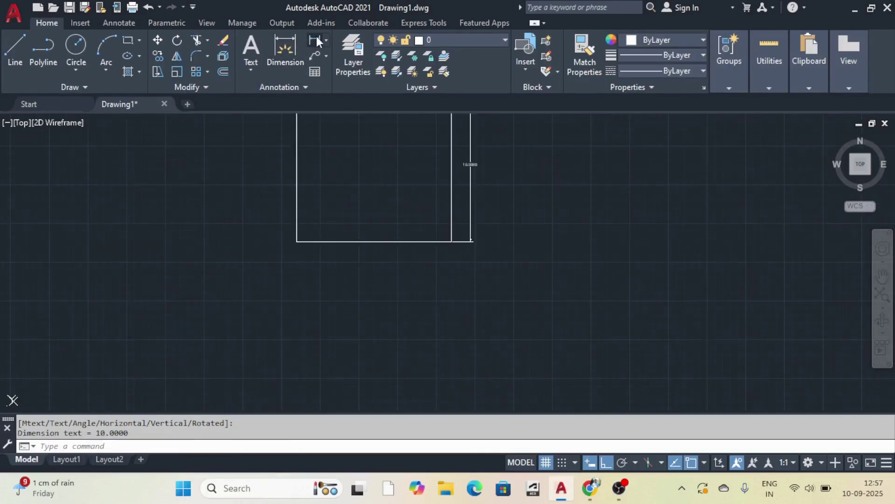
{"action": "left_click", "coordinate": [296, 241]}
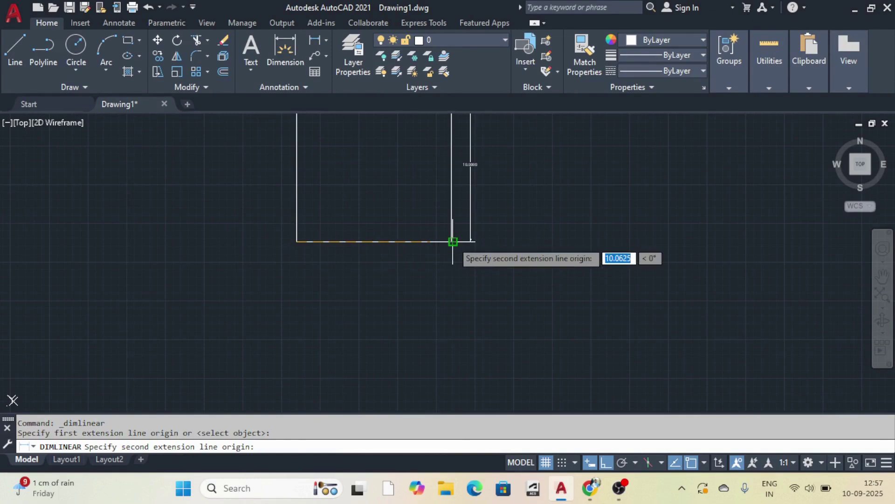
{"action": "left_click", "coordinate": [452, 242]}
{"action": "left_click", "coordinate": [442, 253]}
{"action": "scroll", "coordinate": [411, 287], "scroll_direction": "up", "scroll_amount": 5}
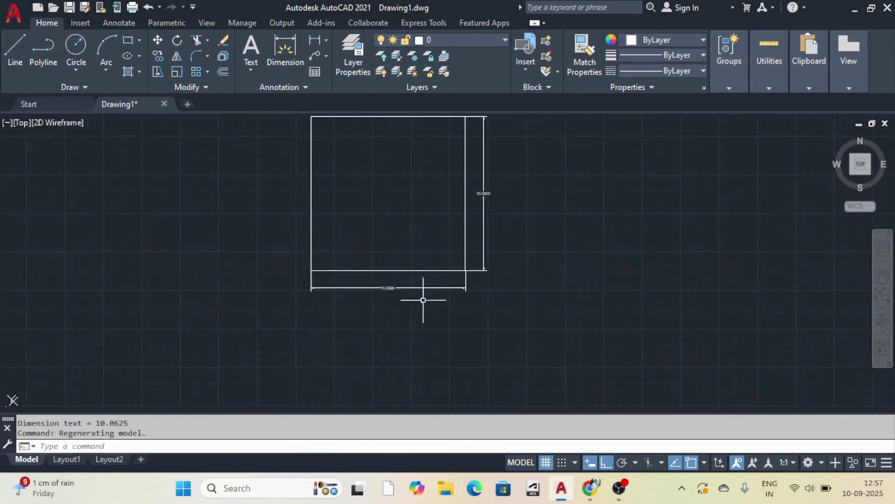
- Move the right extension-line origin of the horizontal dimension onto the square's lower-right corner and clear the selection
{"action": "scroll", "coordinate": [410, 286], "scroll_direction": "down", "scroll_amount": 6}
{"action": "scroll", "coordinate": [442, 262], "scroll_direction": "up", "scroll_amount": 6}
{"action": "scroll", "coordinate": [498, 232], "scroll_direction": "down", "scroll_amount": 5}
{"action": "scroll", "coordinate": [498, 228], "scroll_direction": "up", "scroll_amount": 3}
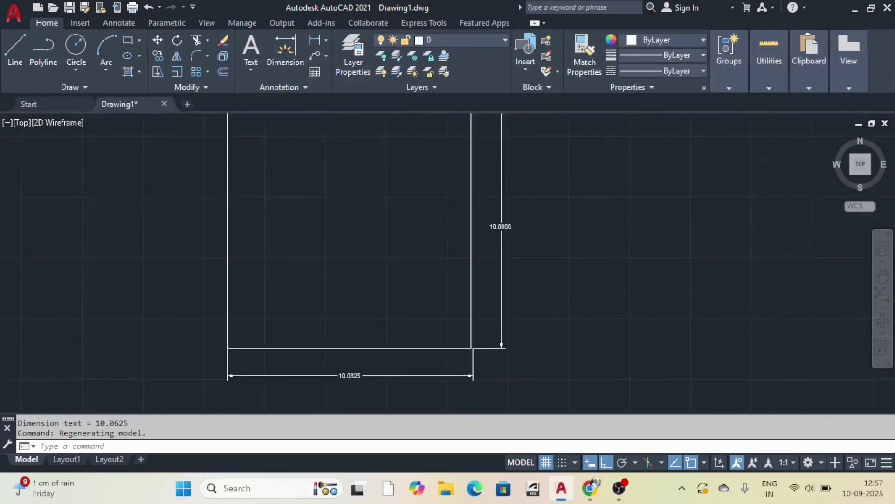
{"action": "scroll", "coordinate": [476, 289], "scroll_direction": "down", "scroll_amount": 3}
{"action": "scroll", "coordinate": [439, 337], "scroll_direction": "up", "scroll_amount": 3}
{"action": "scroll", "coordinate": [439, 336], "scroll_direction": "up", "scroll_amount": 5}
{"action": "left_click", "coordinate": [677, 299]}
{"action": "left_click", "coordinate": [626, 227]}
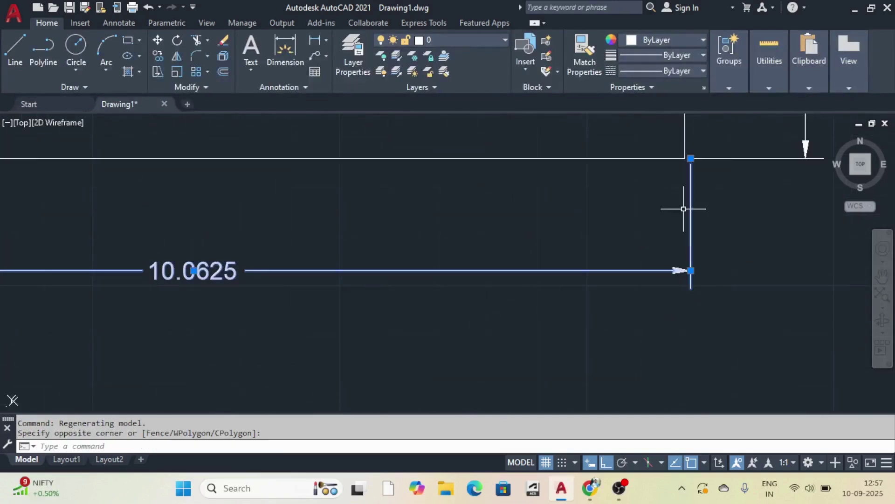
{"action": "left_click", "coordinate": [691, 158]}
{"action": "left_click", "coordinate": [685, 158]}
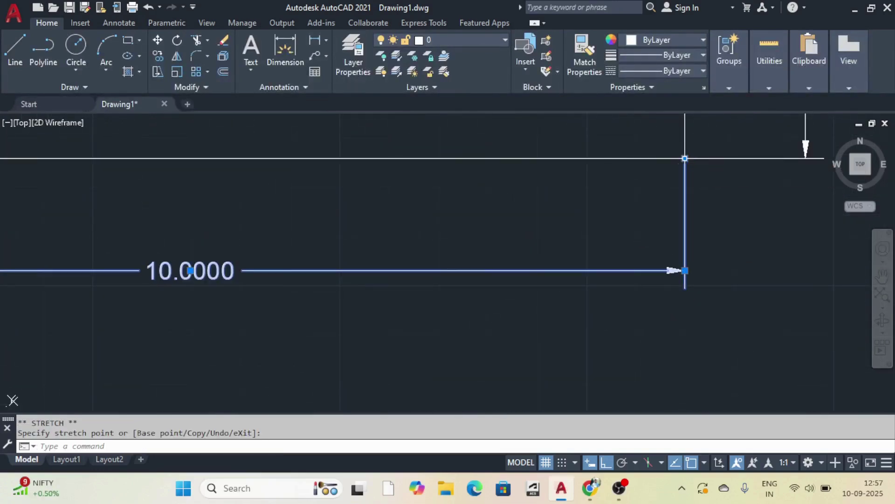
{"action": "scroll", "coordinate": [570, 230], "scroll_direction": "down", "scroll_amount": 5}
{"action": "scroll", "coordinate": [571, 232], "scroll_direction": "up", "scroll_amount": 5}
{"action": "scroll", "coordinate": [464, 261], "scroll_direction": "down", "scroll_amount": 5}
{"action": "scroll", "coordinate": [383, 282], "scroll_direction": "up", "scroll_amount": 3}
{"action": "key", "text": "Escape"}
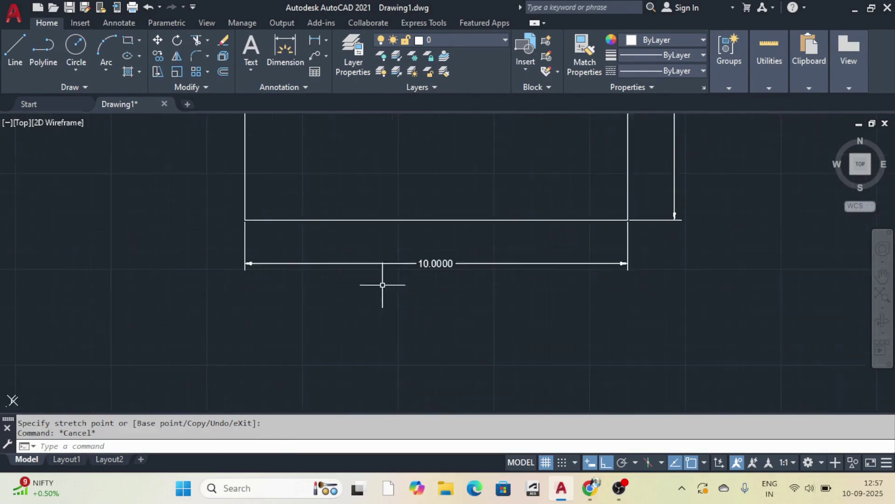
{"action": "scroll", "coordinate": [425, 287], "scroll_direction": "down", "scroll_amount": 3}
{"action": "scroll", "coordinate": [480, 219], "scroll_direction": "up", "scroll_amount": 5}
{"action": "scroll", "coordinate": [431, 250], "scroll_direction": "down", "scroll_amount": 5}
{"action": "scroll", "coordinate": [460, 234], "scroll_direction": "up", "scroll_amount": 7}
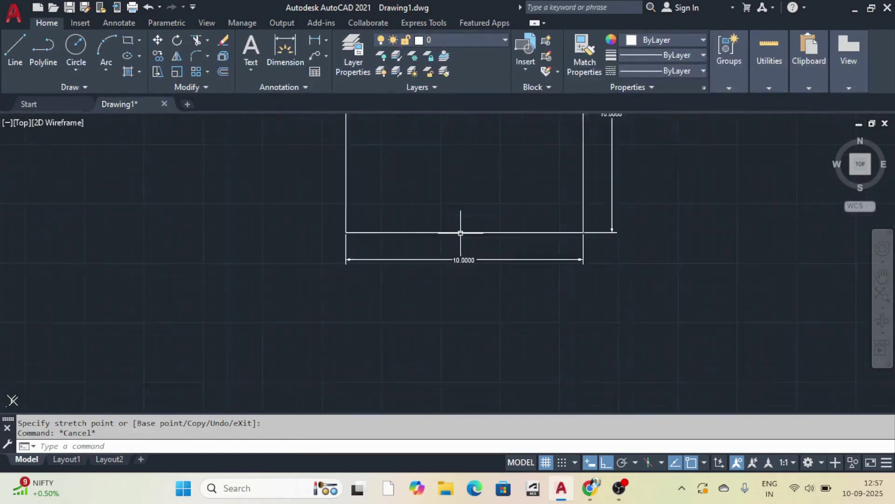
{"action": "scroll", "coordinate": [304, 293], "scroll_direction": "down", "scroll_amount": 4}
{"action": "scroll", "coordinate": [354, 256], "scroll_direction": "down", "scroll_amount": 5}
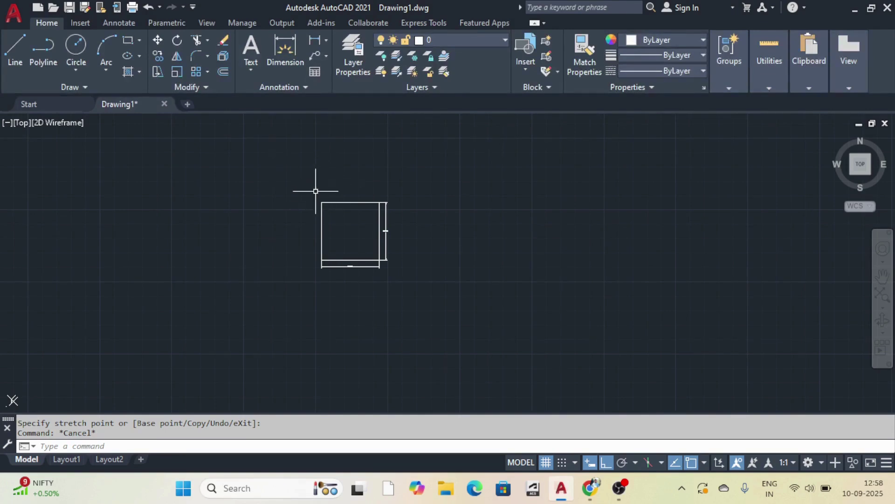
{"action": "scroll", "coordinate": [349, 233], "scroll_direction": "up", "scroll_amount": 6}
{"action": "scroll", "coordinate": [350, 226], "scroll_direction": "down", "scroll_amount": 9}
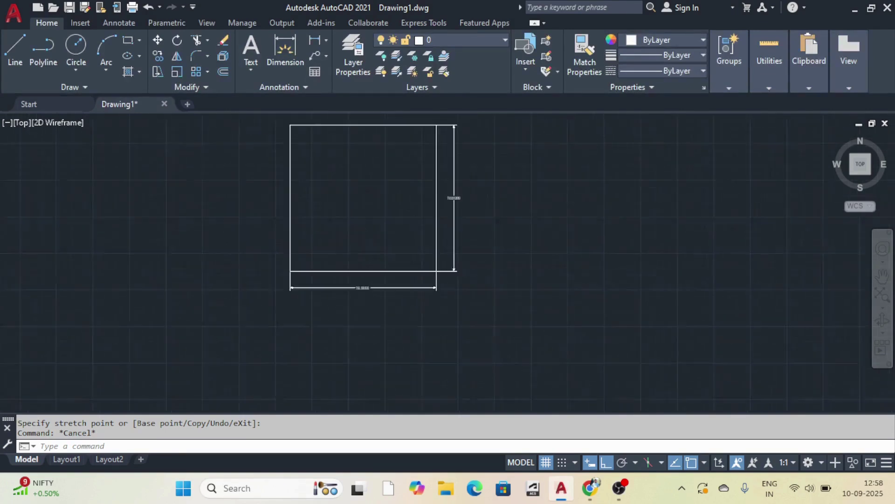
{"action": "scroll", "coordinate": [346, 202], "scroll_direction": "up", "scroll_amount": 4}
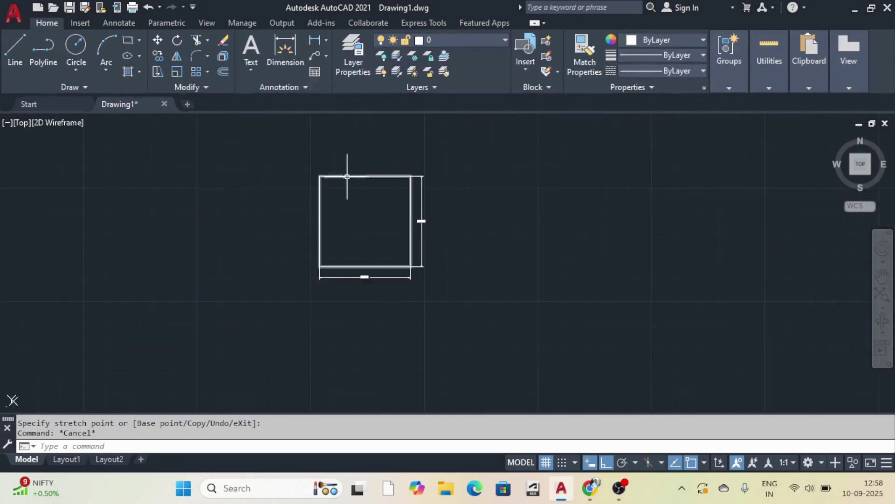
{"action": "scroll", "coordinate": [348, 206], "scroll_direction": "down", "scroll_amount": 2}
{"action": "scroll", "coordinate": [350, 263], "scroll_direction": "up", "scroll_amount": 4}
{"action": "scroll", "coordinate": [350, 263], "scroll_direction": "down", "scroll_amount": 4}
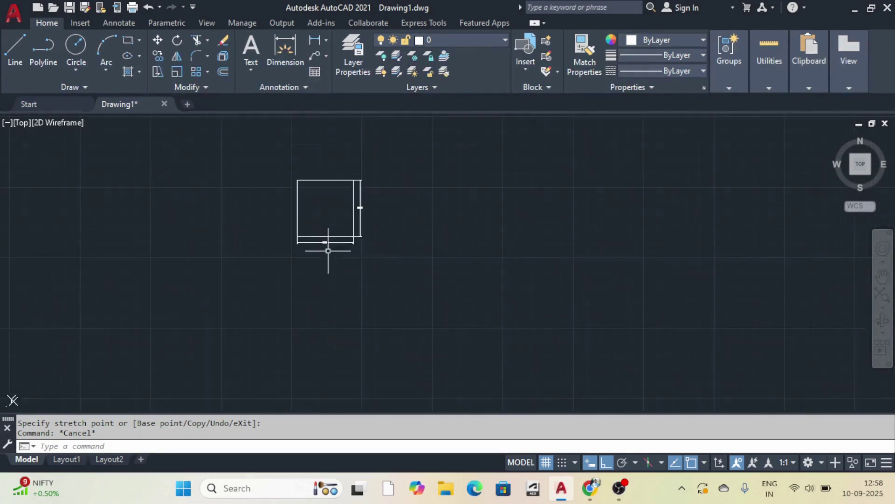
{"action": "scroll", "coordinate": [326, 240], "scroll_direction": "up", "scroll_amount": 6}
{"action": "scroll", "coordinate": [338, 234], "scroll_direction": "down", "scroll_amount": 4}
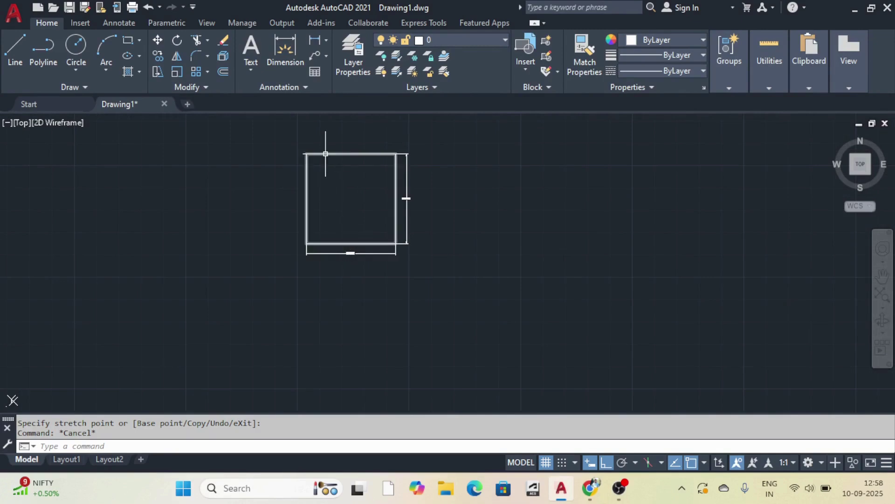
{"action": "scroll", "coordinate": [350, 247], "scroll_direction": "up", "scroll_amount": 4}
{"action": "scroll", "coordinate": [349, 231], "scroll_direction": "down", "scroll_amount": 10}
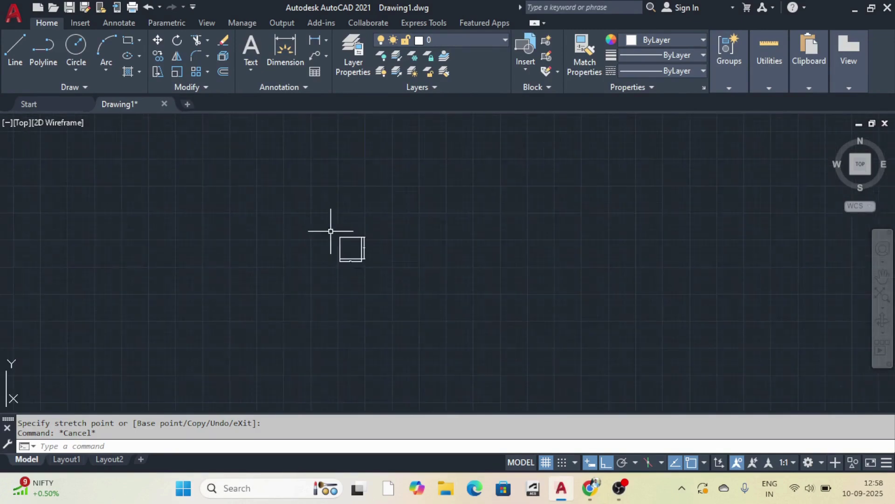
{"action": "scroll", "coordinate": [329, 232], "scroll_direction": "up", "scroll_amount": 4}
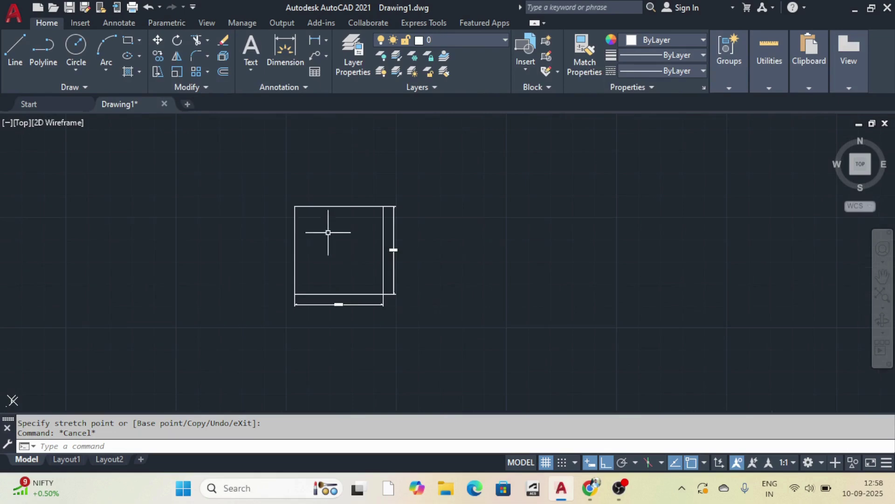
- Scale the square and both its dimensions by a factor of 3 about the square's centre
{"action": "left_click", "coordinate": [176, 71]}
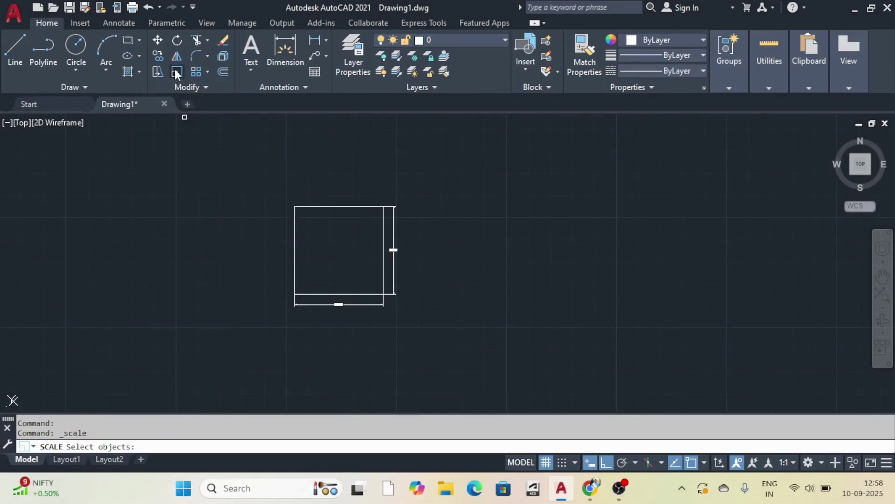
{"action": "left_click", "coordinate": [241, 174]}
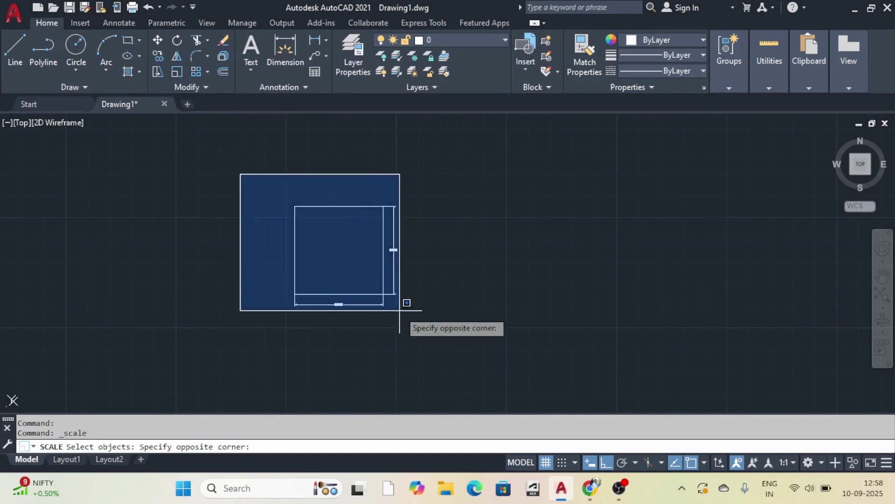
{"action": "left_click", "coordinate": [400, 310]}
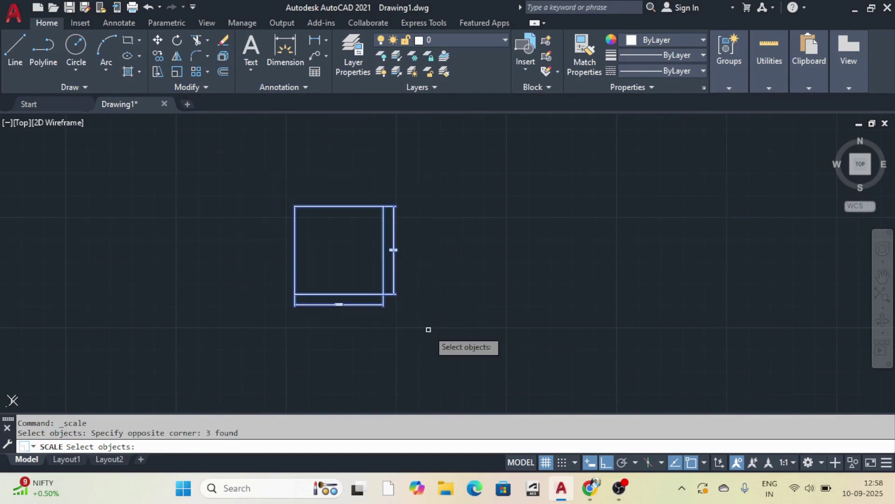
{"action": "key", "text": "Return"}
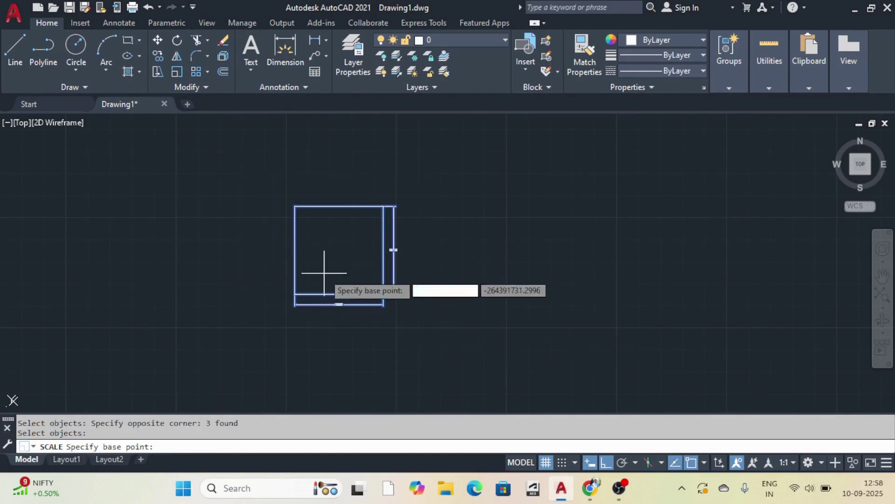
{"action": "scroll", "coordinate": [295, 302], "scroll_direction": "up", "scroll_amount": 5}
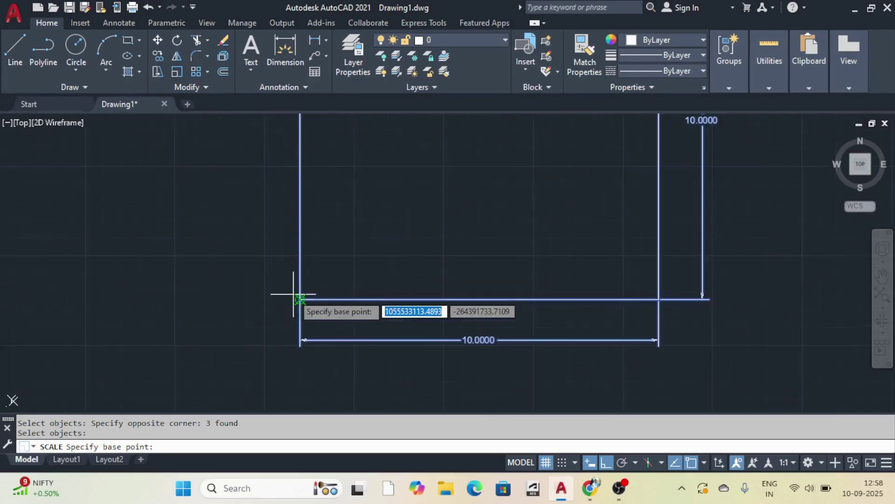
{"action": "scroll", "coordinate": [300, 299], "scroll_direction": "down", "scroll_amount": 4}
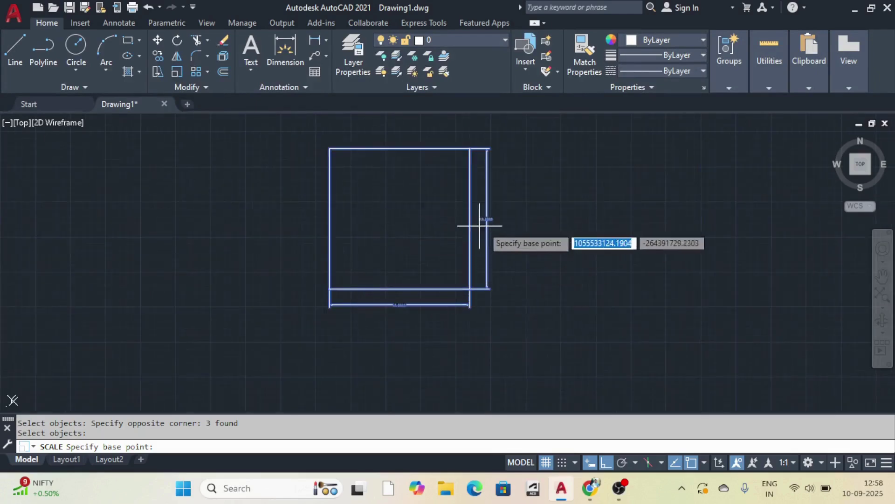
{"action": "left_click", "coordinate": [399, 218]}
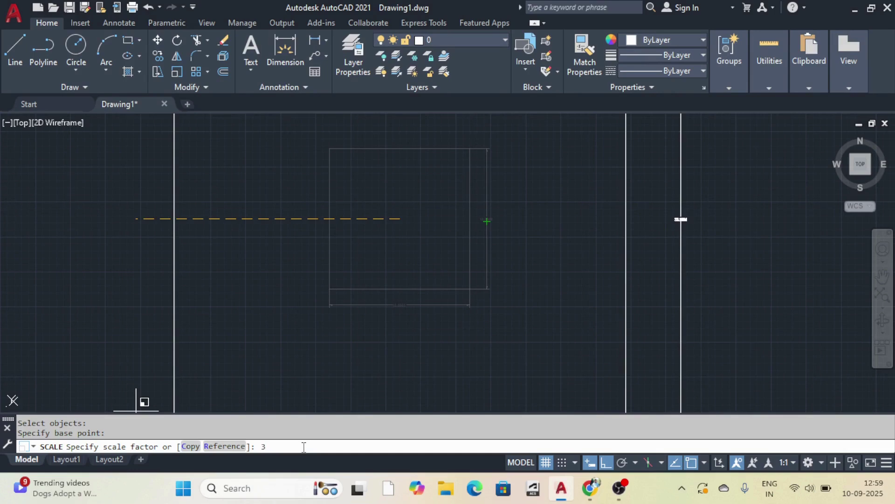
{"action": "key", "text": "Return"}
- Examine the vertical and horizontal dimension values of the scaled square
{"action": "scroll", "coordinate": [368, 285], "scroll_direction": "down", "scroll_amount": 5}
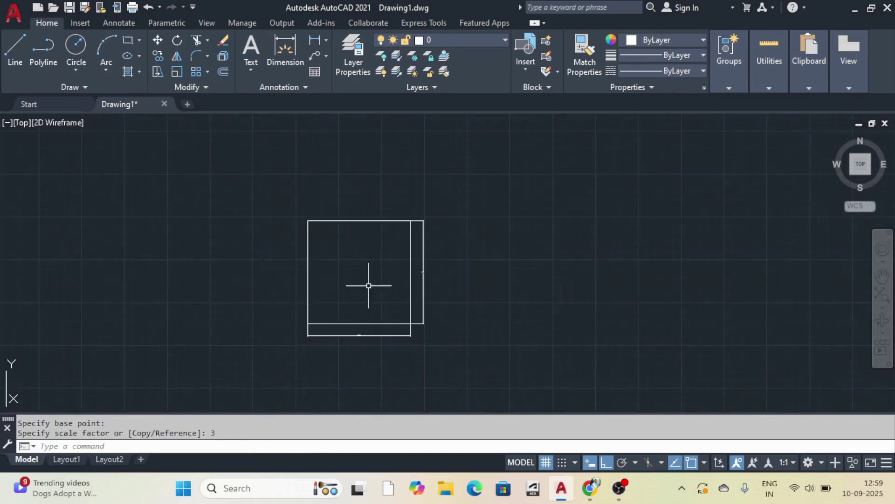
{"action": "scroll", "coordinate": [407, 280], "scroll_direction": "up", "scroll_amount": 10}
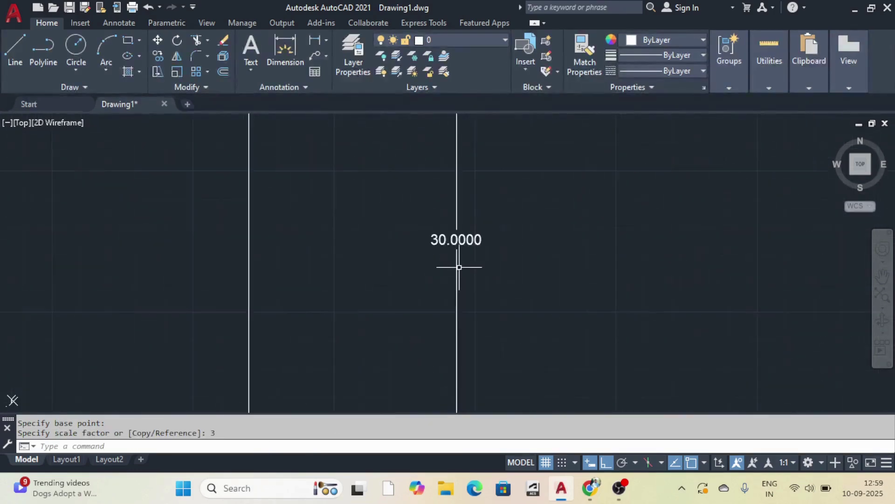
{"action": "scroll", "coordinate": [457, 247], "scroll_direction": "down", "scroll_amount": 3}
{"action": "scroll", "coordinate": [455, 242], "scroll_direction": "up", "scroll_amount": 3}
{"action": "scroll", "coordinate": [429, 228], "scroll_direction": "down", "scroll_amount": 3}
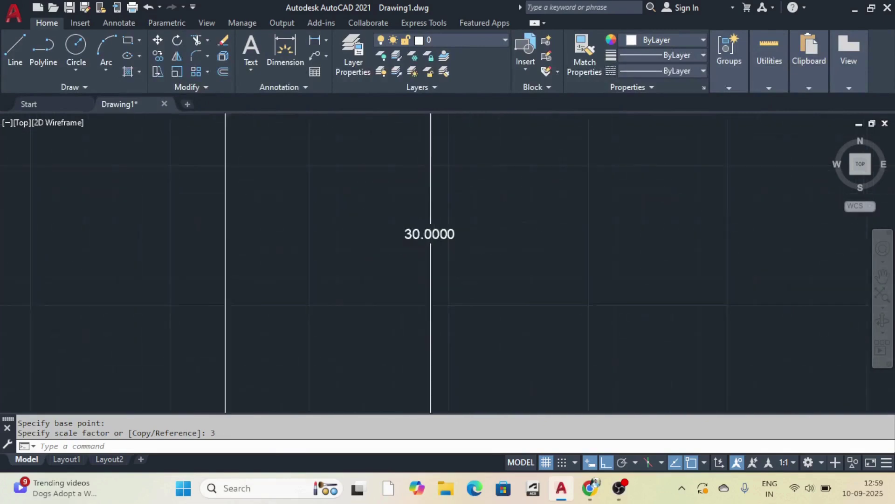
{"action": "scroll", "coordinate": [408, 217], "scroll_direction": "up", "scroll_amount": 3}
{"action": "scroll", "coordinate": [408, 214], "scroll_direction": "up", "scroll_amount": 3}
{"action": "scroll", "coordinate": [365, 236], "scroll_direction": "down", "scroll_amount": 8}
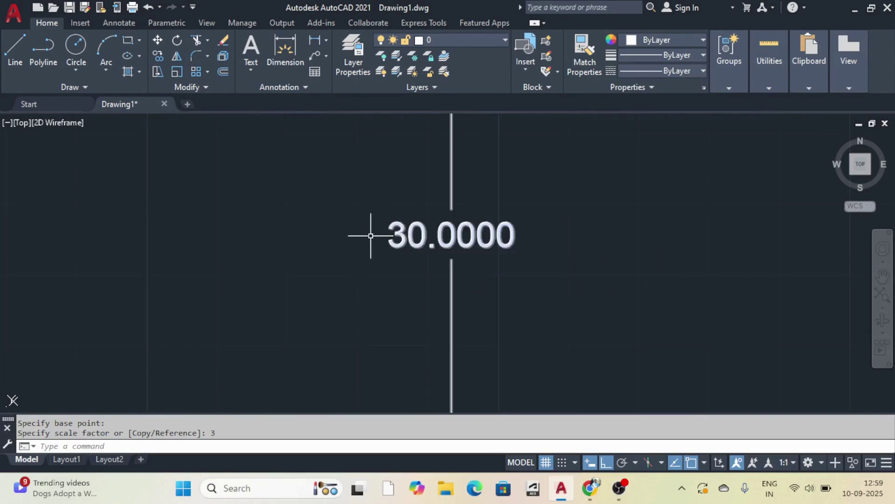
{"action": "scroll", "coordinate": [391, 261], "scroll_direction": "down", "scroll_amount": 3}
{"action": "scroll", "coordinate": [244, 294], "scroll_direction": "up", "scroll_amount": 3}
{"action": "scroll", "coordinate": [439, 303], "scroll_direction": "up", "scroll_amount": 8}
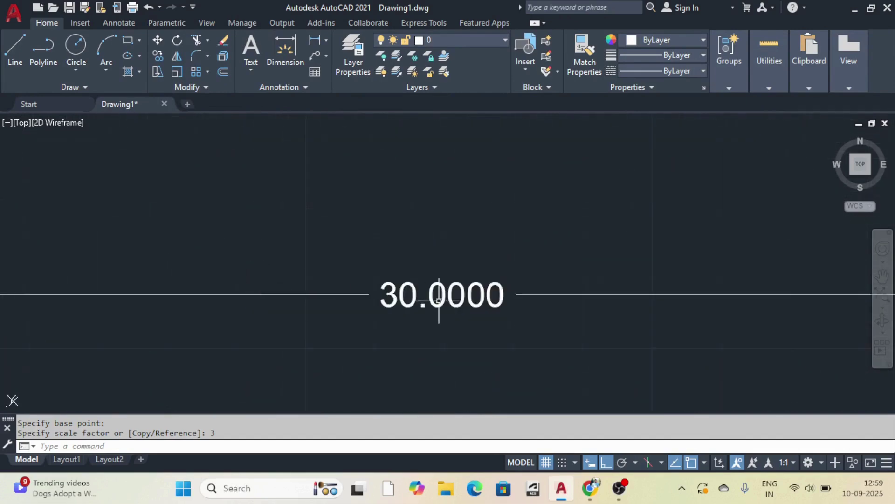
{"action": "scroll", "coordinate": [436, 303], "scroll_direction": "up", "scroll_amount": 3}
{"action": "scroll", "coordinate": [377, 257], "scroll_direction": "down", "scroll_amount": 8}
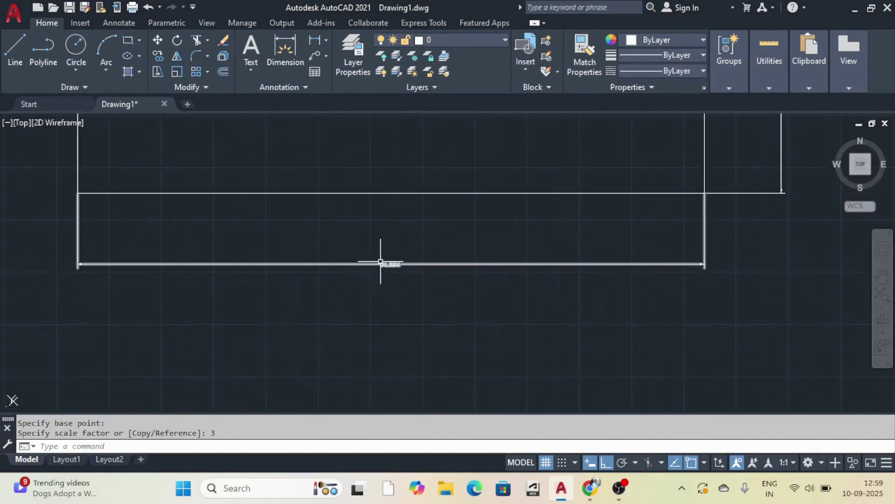
{"action": "scroll", "coordinate": [380, 259], "scroll_direction": "up", "scroll_amount": 2}
{"action": "scroll", "coordinate": [397, 261], "scroll_direction": "up", "scroll_amount": 3}
{"action": "scroll", "coordinate": [414, 224], "scroll_direction": "down", "scroll_amount": 3}
{"action": "scroll", "coordinate": [386, 236], "scroll_direction": "up", "scroll_amount": 3}
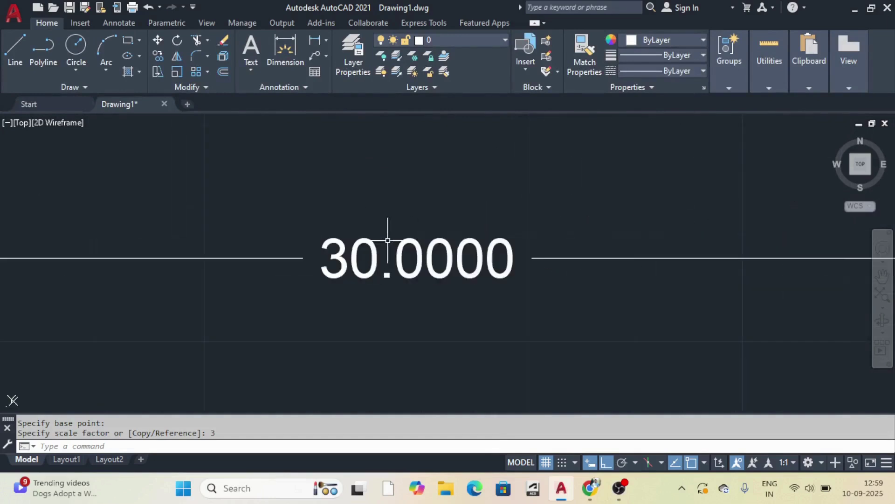
{"action": "scroll", "coordinate": [386, 236], "scroll_direction": "down", "scroll_amount": 10}
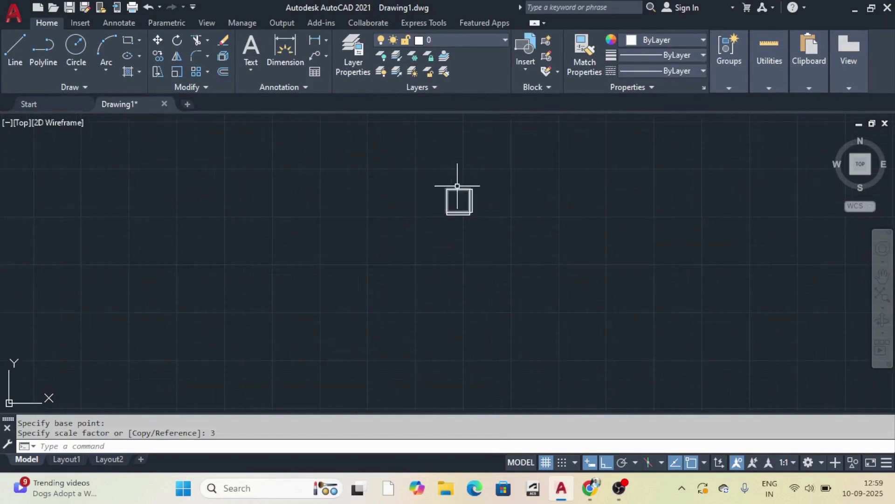
{"action": "scroll", "coordinate": [466, 210], "scroll_direction": "up", "scroll_amount": 5}
{"action": "scroll", "coordinate": [470, 237], "scroll_direction": "up", "scroll_amount": 5}
{"action": "scroll", "coordinate": [492, 208], "scroll_direction": "down", "scroll_amount": 5}
{"action": "scroll", "coordinate": [464, 202], "scroll_direction": "up", "scroll_amount": 4}
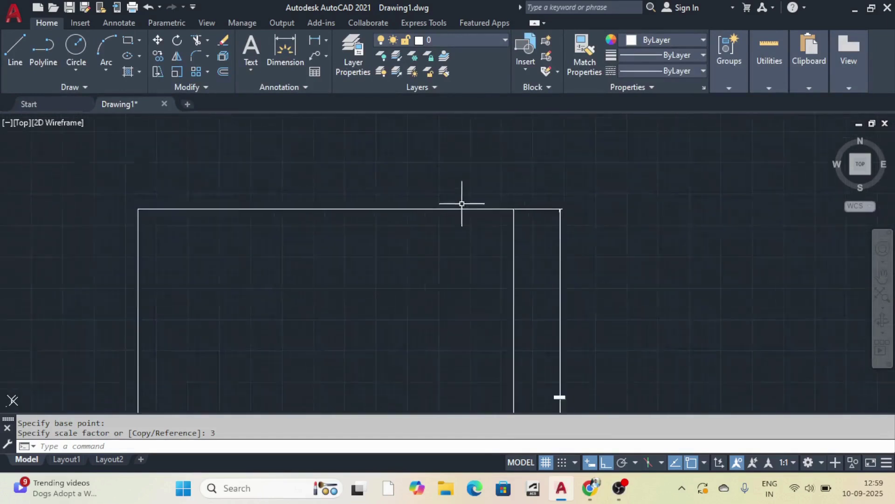
{"action": "scroll", "coordinate": [450, 203], "scroll_direction": "down", "scroll_amount": 5}
{"action": "scroll", "coordinate": [504, 200], "scroll_direction": "up", "scroll_amount": 4}
{"action": "scroll", "coordinate": [455, 180], "scroll_direction": "down", "scroll_amount": 5}
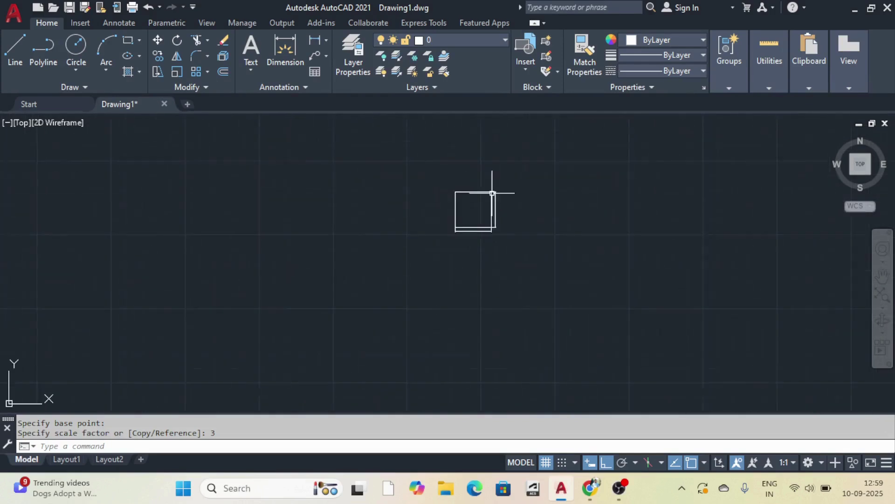
{"action": "scroll", "coordinate": [480, 217], "scroll_direction": "up", "scroll_amount": 3}
{"action": "scroll", "coordinate": [480, 217], "scroll_direction": "down", "scroll_amount": 5}
{"action": "scroll", "coordinate": [478, 184], "scroll_direction": "up", "scroll_amount": 4}
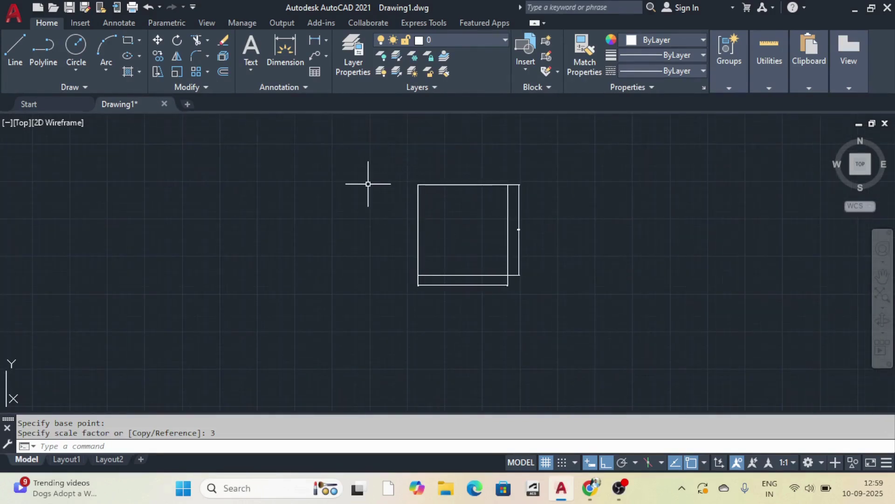
- Create a scaled copy of the square and its two dimensions, using a base point near its centre and a factor of 6
{"action": "type", "text": "C"}
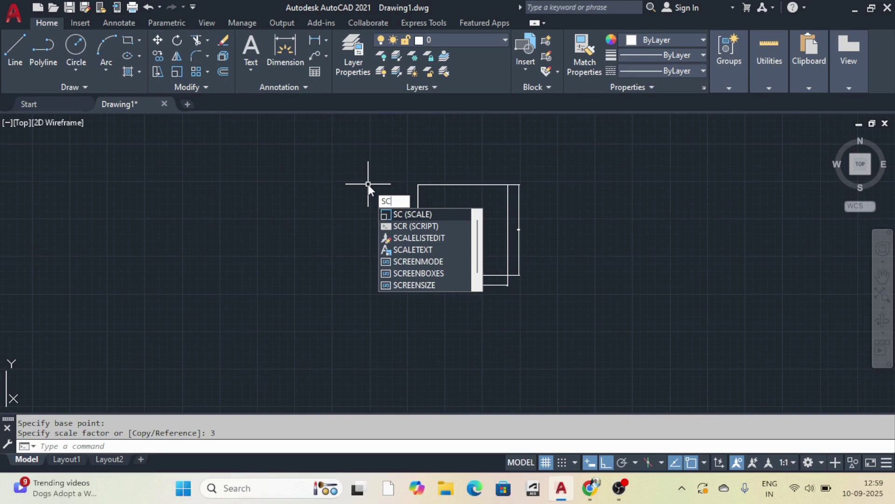
{"action": "key", "text": "Return"}
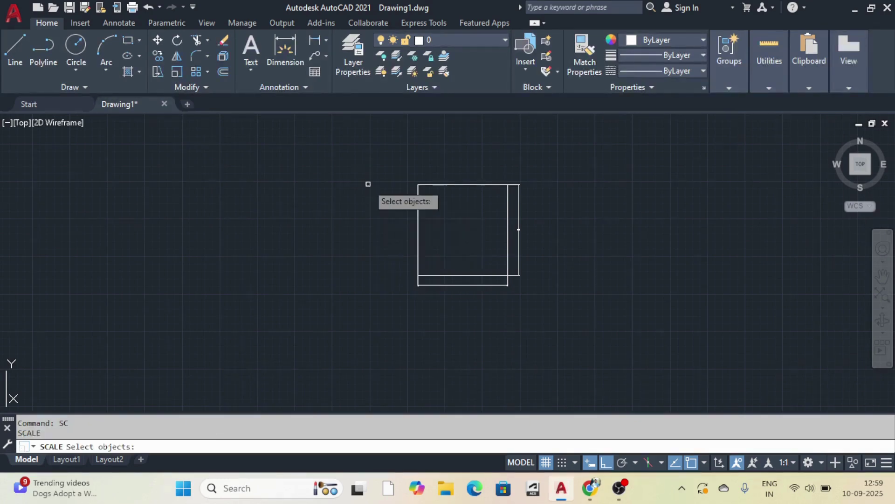
{"action": "left_click", "coordinate": [371, 158]}
{"action": "left_click", "coordinate": [605, 327]}
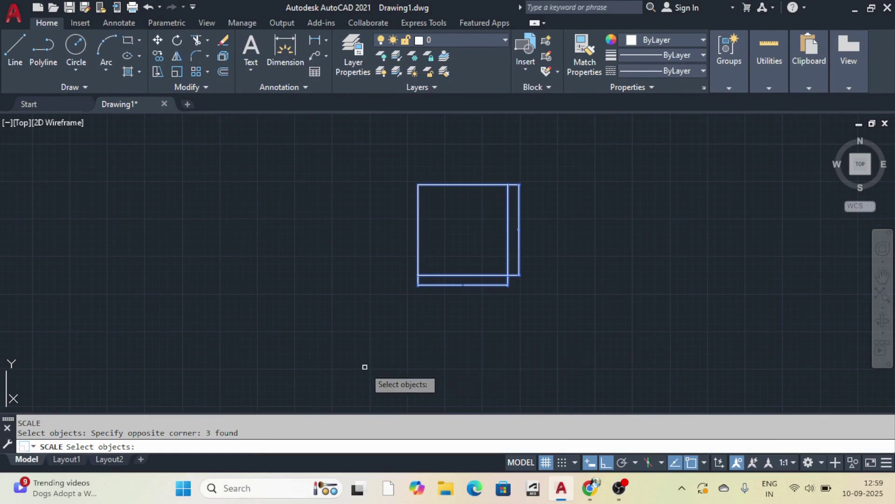
{"action": "key", "text": "Return"}
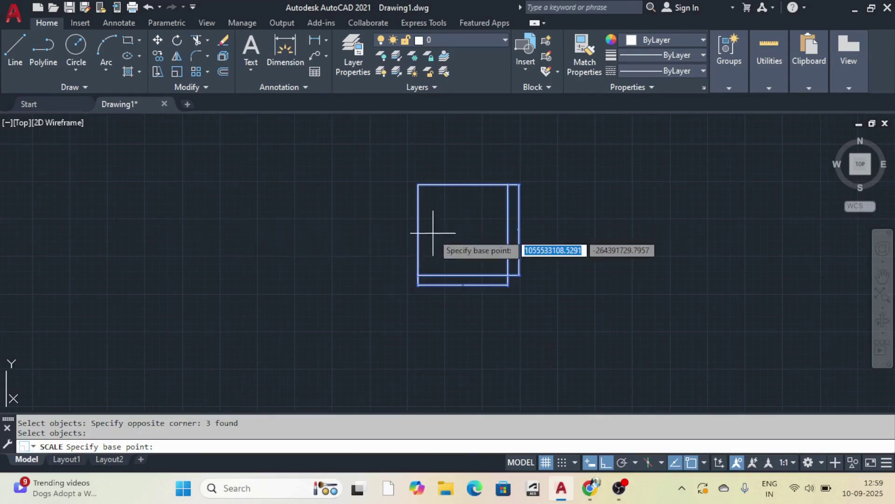
{"action": "left_click", "coordinate": [462, 232]}
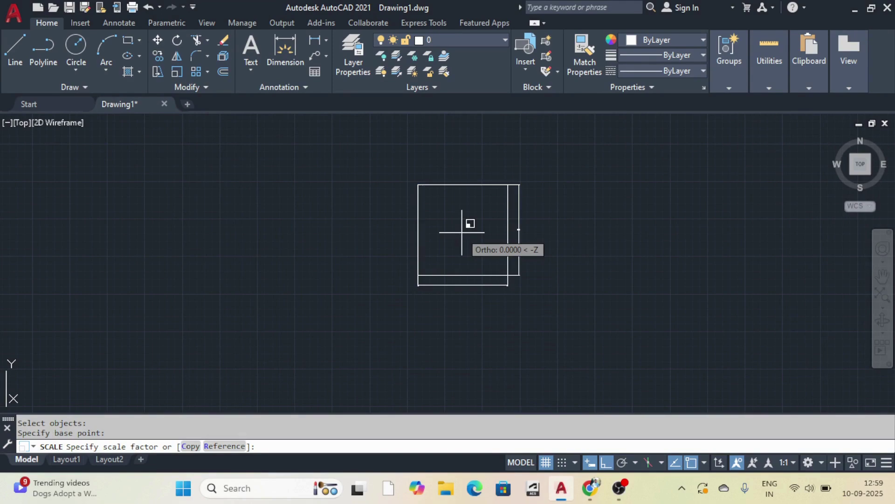
{"action": "left_click", "coordinate": [191, 446]}
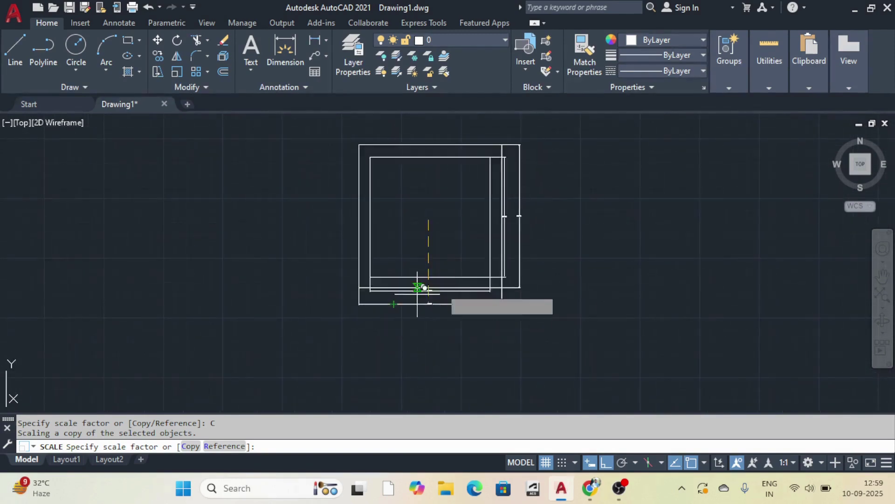
{"action": "scroll", "coordinate": [398, 290], "scroll_direction": "down", "scroll_amount": 2}
{"action": "scroll", "coordinate": [398, 288], "scroll_direction": "up", "scroll_amount": 4}
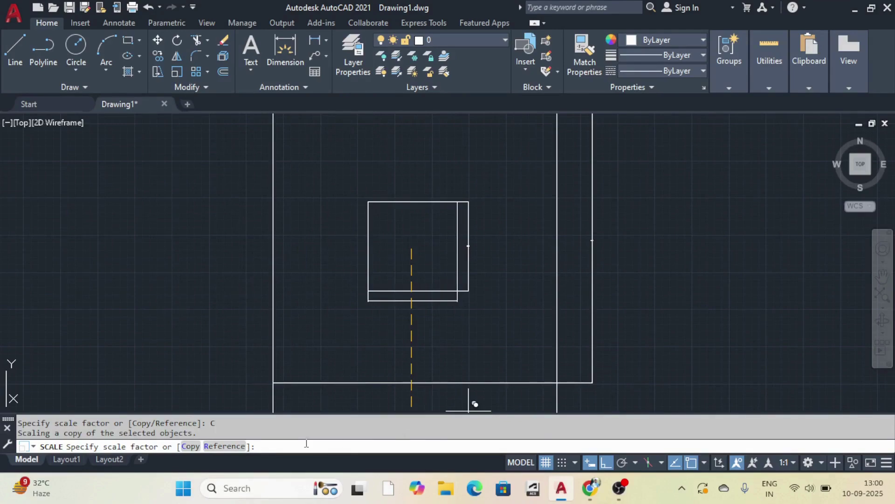
{"action": "key", "text": "Return"}
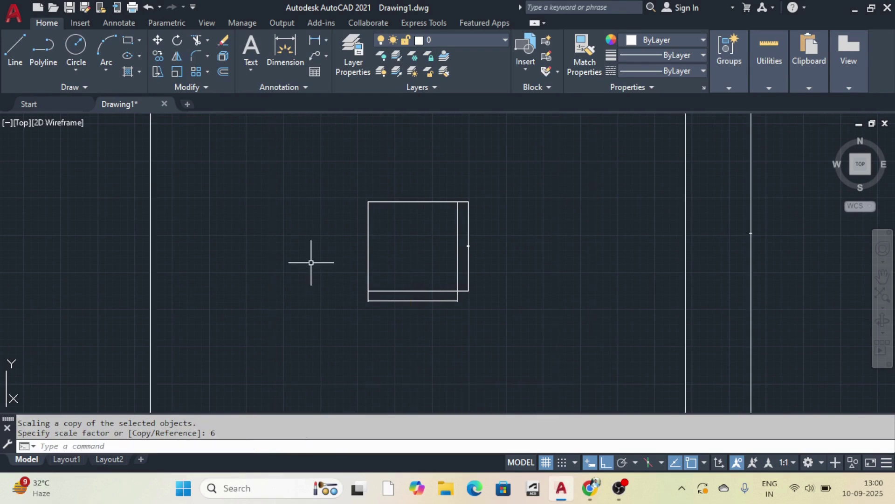
- Compare the vertical dimension values of the enlarged copy and the original square, and examine the copy's horizontal dimension
{"action": "scroll", "coordinate": [410, 246], "scroll_direction": "up", "scroll_amount": 5}
{"action": "scroll", "coordinate": [399, 234], "scroll_direction": "down", "scroll_amount": 3}
{"action": "scroll", "coordinate": [441, 253], "scroll_direction": "up", "scroll_amount": 3}
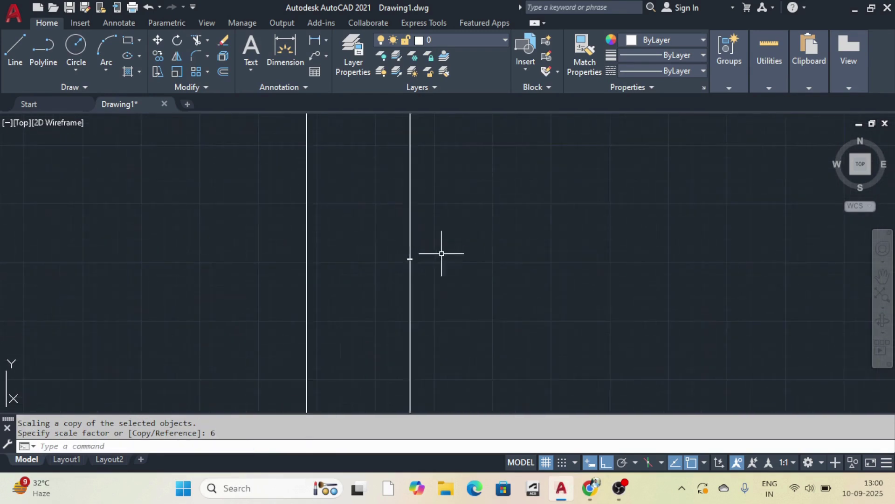
{"action": "scroll", "coordinate": [433, 255], "scroll_direction": "up", "scroll_amount": 5}
{"action": "scroll", "coordinate": [332, 273], "scroll_direction": "up", "scroll_amount": 4}
{"action": "scroll", "coordinate": [390, 254], "scroll_direction": "down", "scroll_amount": 6}
{"action": "scroll", "coordinate": [360, 259], "scroll_direction": "up", "scroll_amount": 5}
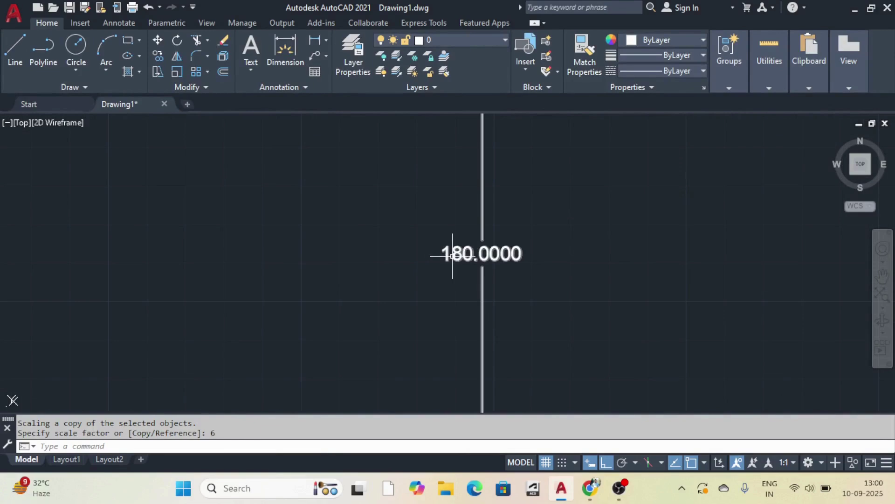
{"action": "scroll", "coordinate": [452, 256], "scroll_direction": "down", "scroll_amount": 4}
{"action": "scroll", "coordinate": [336, 243], "scroll_direction": "up", "scroll_amount": 5}
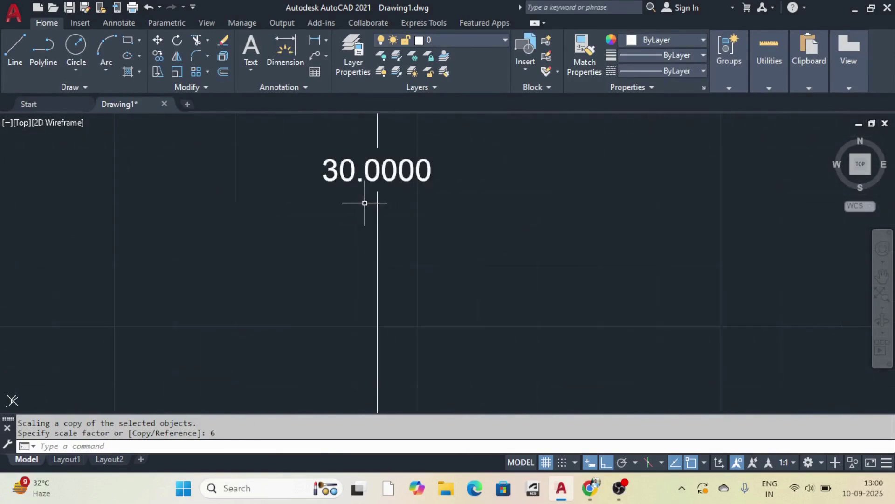
{"action": "scroll", "coordinate": [360, 199], "scroll_direction": "down", "scroll_amount": 3}
{"action": "scroll", "coordinate": [360, 196], "scroll_direction": "up", "scroll_amount": 3}
{"action": "scroll", "coordinate": [320, 200], "scroll_direction": "down", "scroll_amount": 4}
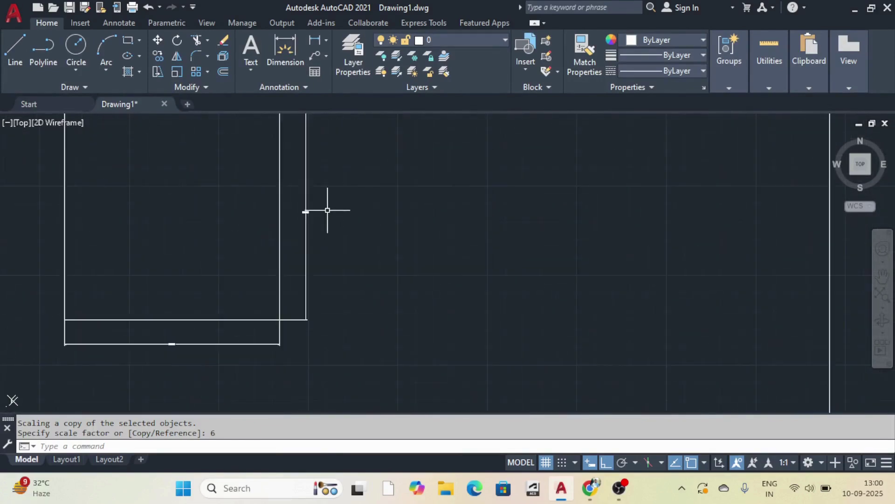
{"action": "scroll", "coordinate": [304, 208], "scroll_direction": "up", "scroll_amount": 5}
{"action": "scroll", "coordinate": [280, 200], "scroll_direction": "down", "scroll_amount": 4}
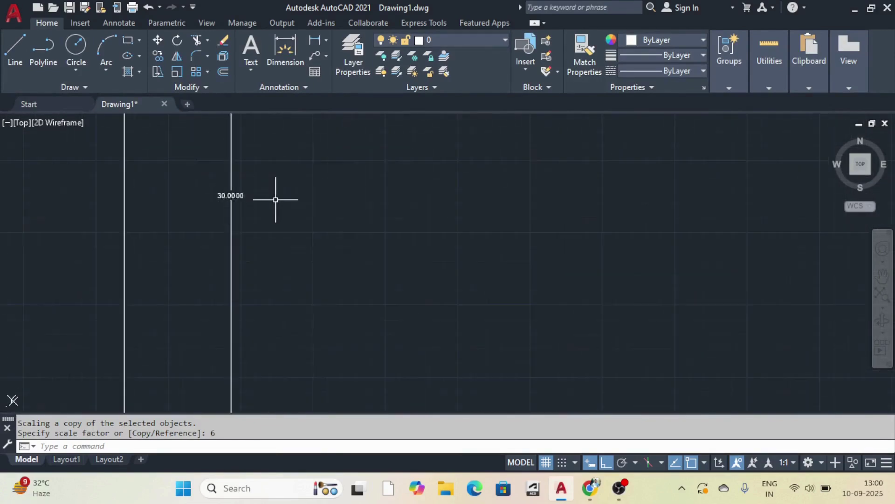
{"action": "scroll", "coordinate": [275, 203], "scroll_direction": "down", "scroll_amount": 2}
{"action": "scroll", "coordinate": [231, 195], "scroll_direction": "up", "scroll_amount": 4}
{"action": "scroll", "coordinate": [294, 219], "scroll_direction": "down", "scroll_amount": 5}
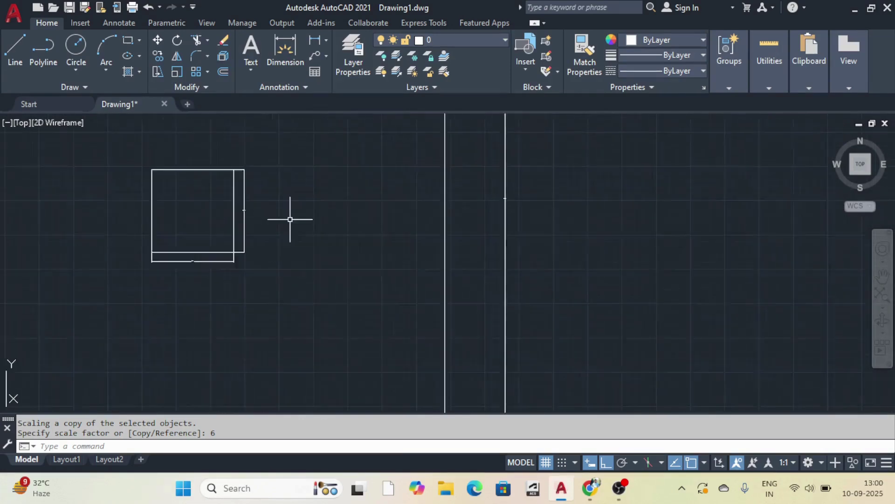
{"action": "scroll", "coordinate": [365, 210], "scroll_direction": "up", "scroll_amount": 5}
{"action": "scroll", "coordinate": [479, 224], "scroll_direction": "up", "scroll_amount": 6}
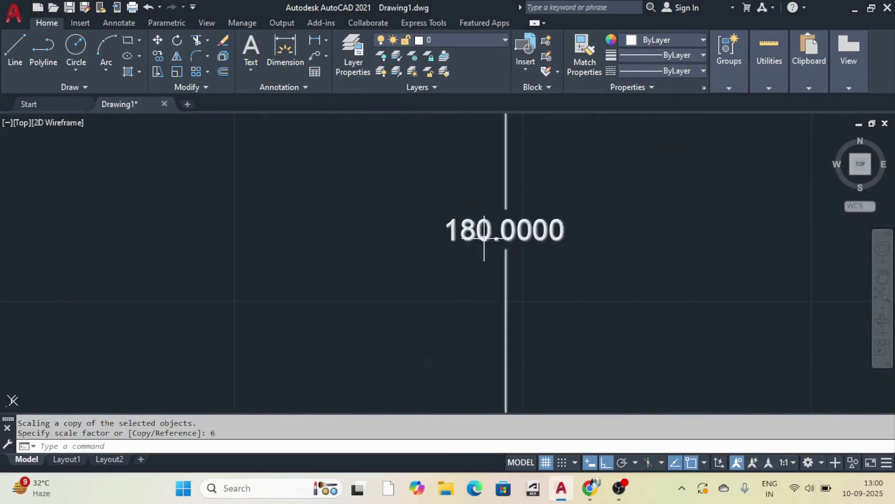
{"action": "scroll", "coordinate": [466, 220], "scroll_direction": "down", "scroll_amount": 3}
{"action": "scroll", "coordinate": [461, 200], "scroll_direction": "up", "scroll_amount": 2}
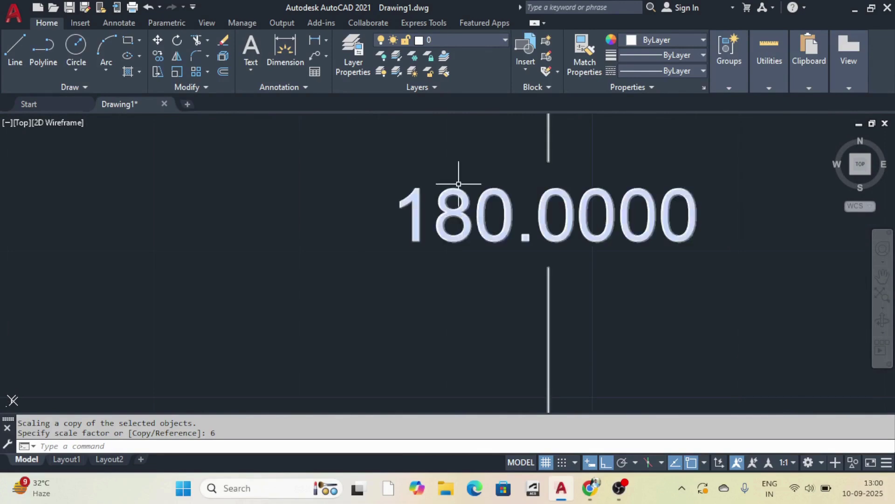
{"action": "scroll", "coordinate": [472, 214], "scroll_direction": "down", "scroll_amount": 7}
{"action": "scroll", "coordinate": [439, 230], "scroll_direction": "up", "scroll_amount": 7}
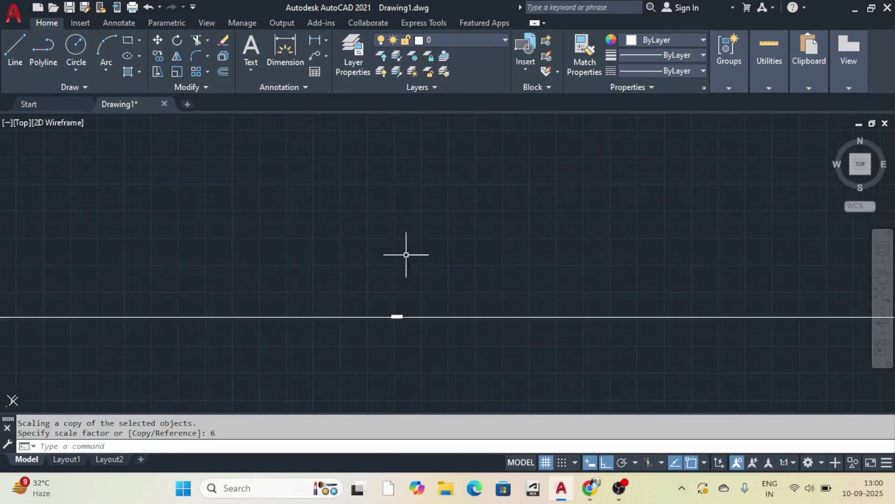
{"action": "scroll", "coordinate": [402, 302], "scroll_direction": "down", "scroll_amount": 1}
{"action": "scroll", "coordinate": [399, 253], "scroll_direction": "up", "scroll_amount": 2}
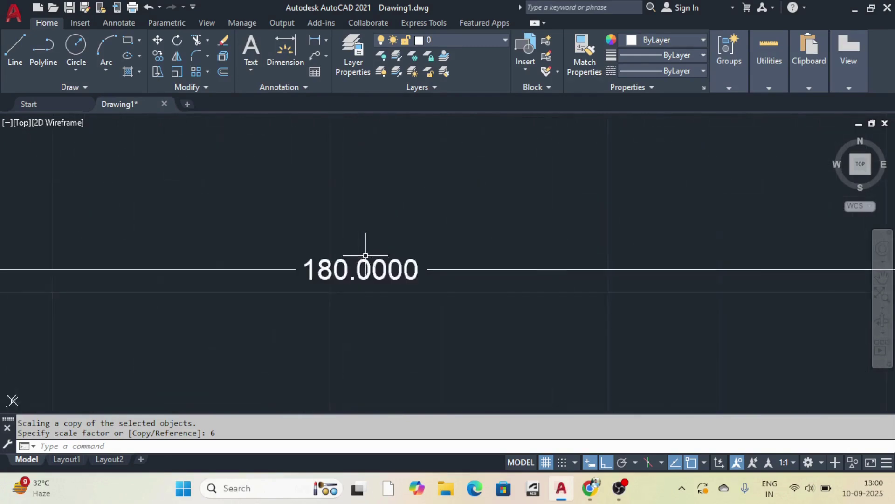
- Move the large square with its two dimensions horizontally to the right, clear of the small square
{"action": "scroll", "coordinate": [372, 250], "scroll_direction": "down", "scroll_amount": 7}
{"action": "scroll", "coordinate": [392, 245], "scroll_direction": "up", "scroll_amount": 6}
{"action": "left_click", "coordinate": [424, 180]}
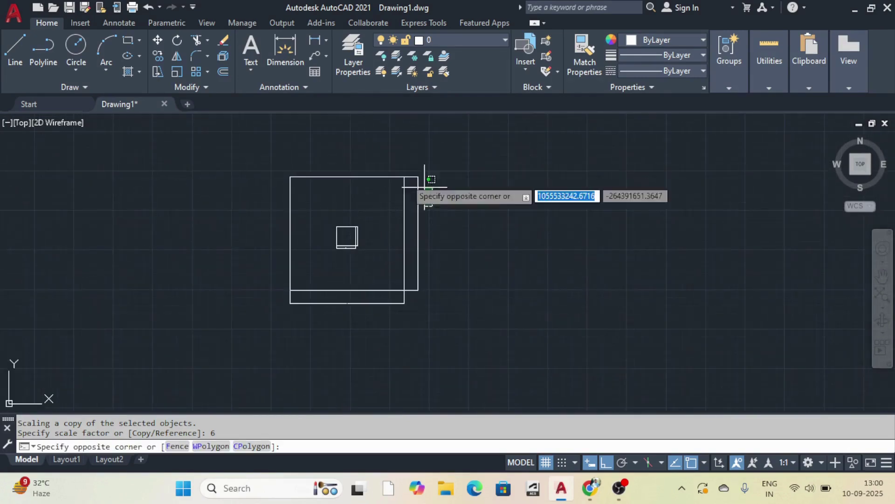
{"action": "left_click", "coordinate": [379, 160]}
{"action": "left_click", "coordinate": [448, 307]}
{"action": "left_click", "coordinate": [365, 293]}
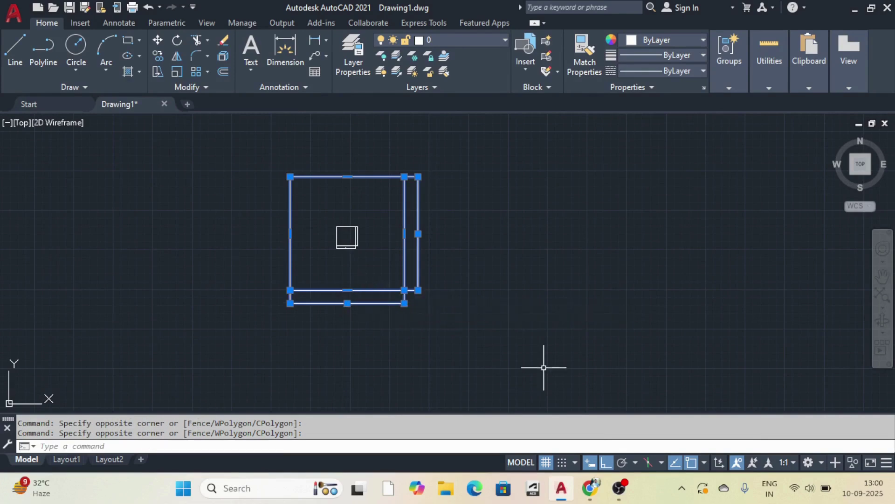
{"action": "key", "text": "Return"}
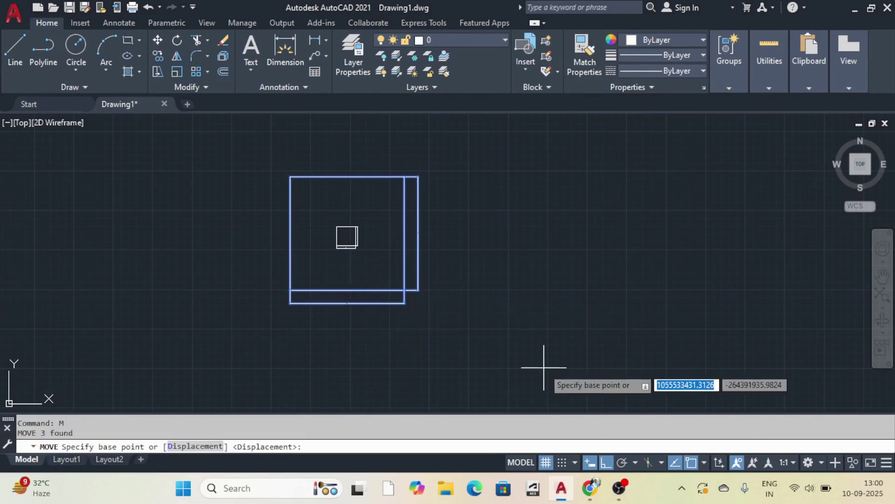
{"action": "left_click", "coordinate": [352, 324]}
{"action": "left_click", "coordinate": [553, 342]}
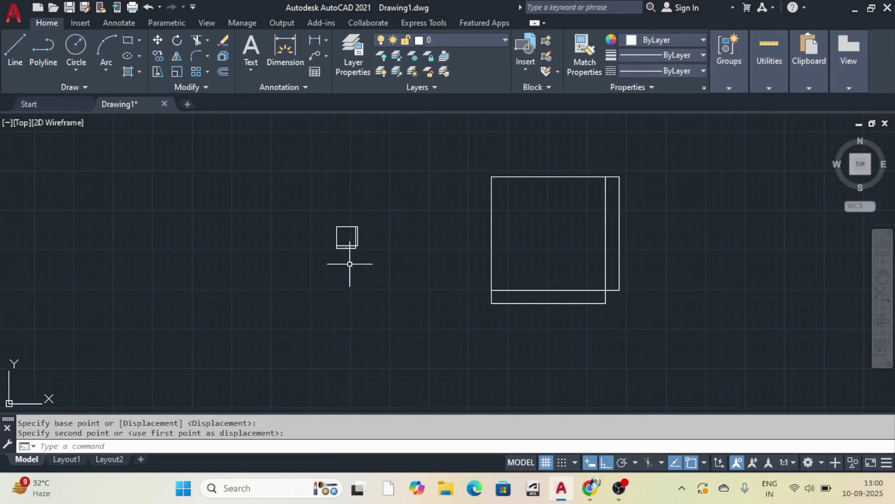
{"action": "key", "text": "Escape"}
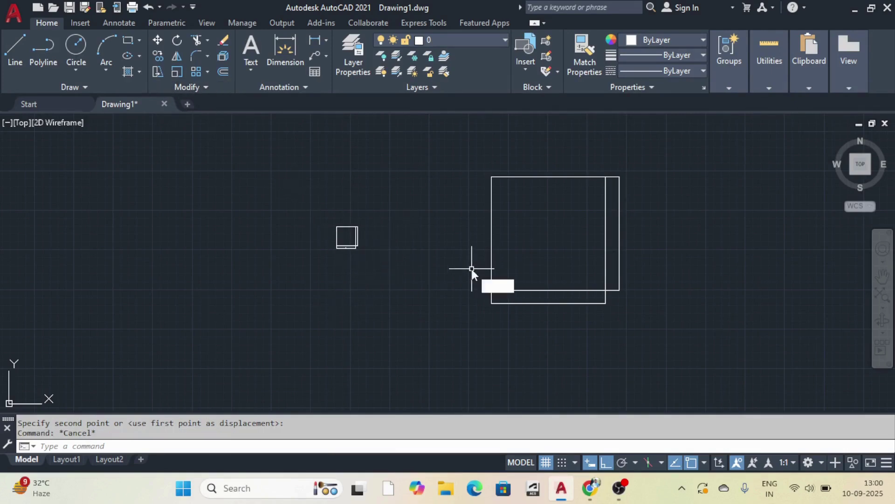
- Start a reference Scale of the small square and its dimensions about its lower-left corner, taking its left side as the reference length
{"action": "type", "text": "sc"}
{"action": "key", "text": "Return"}
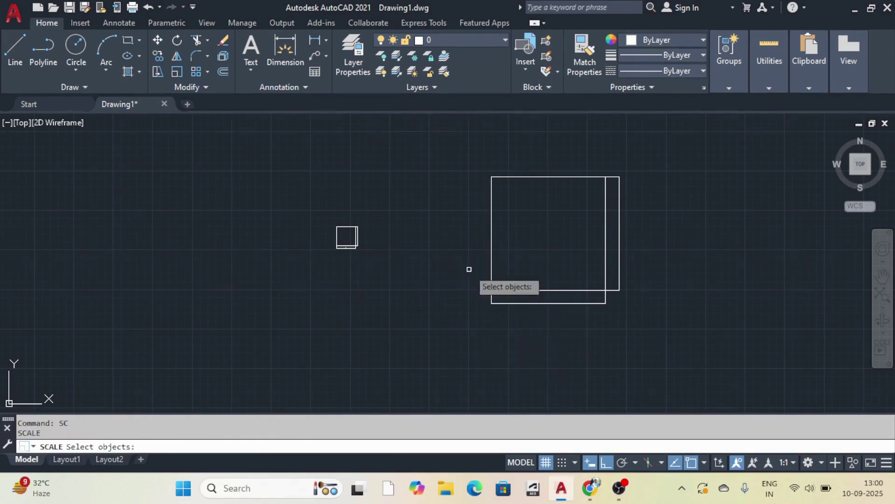
{"action": "left_click", "coordinate": [286, 184]}
{"action": "left_click", "coordinate": [462, 313]}
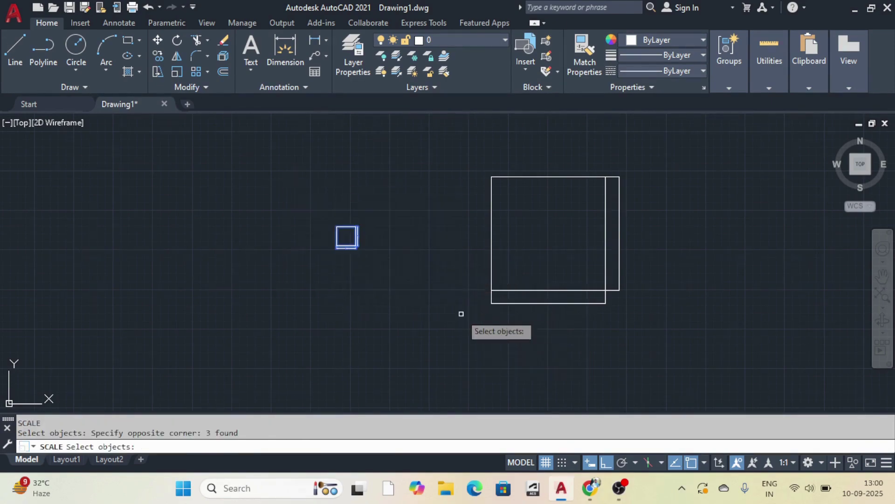
{"action": "key", "text": "Return"}
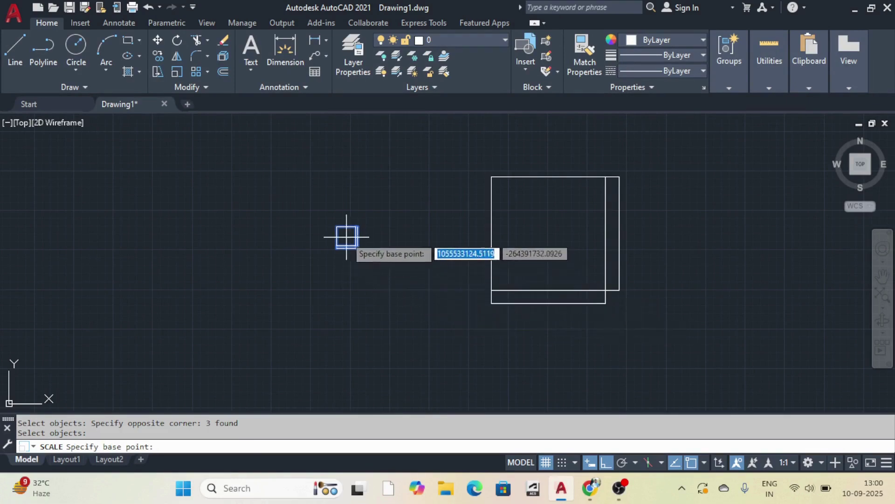
{"action": "scroll", "coordinate": [346, 236], "scroll_direction": "up", "scroll_amount": 4}
{"action": "scroll", "coordinate": [345, 247], "scroll_direction": "up", "scroll_amount": 6}
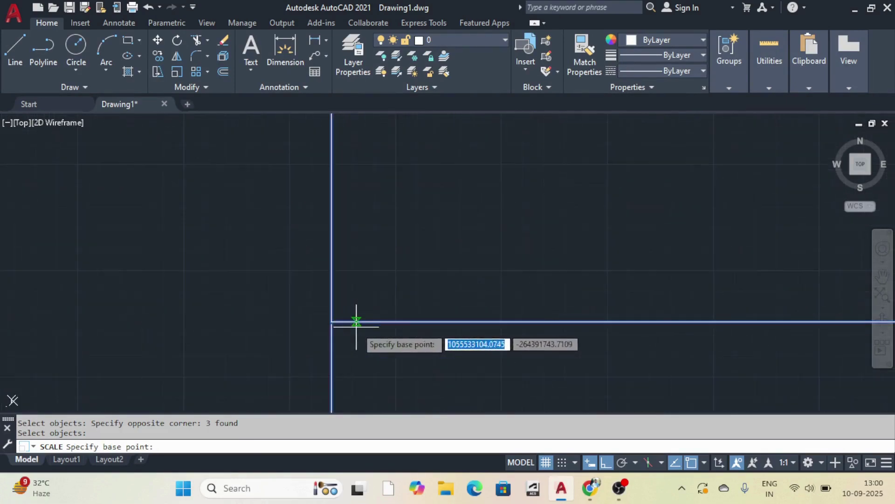
{"action": "scroll", "coordinate": [330, 323], "scroll_direction": "up", "scroll_amount": 2}
{"action": "left_click", "coordinate": [325, 325]}
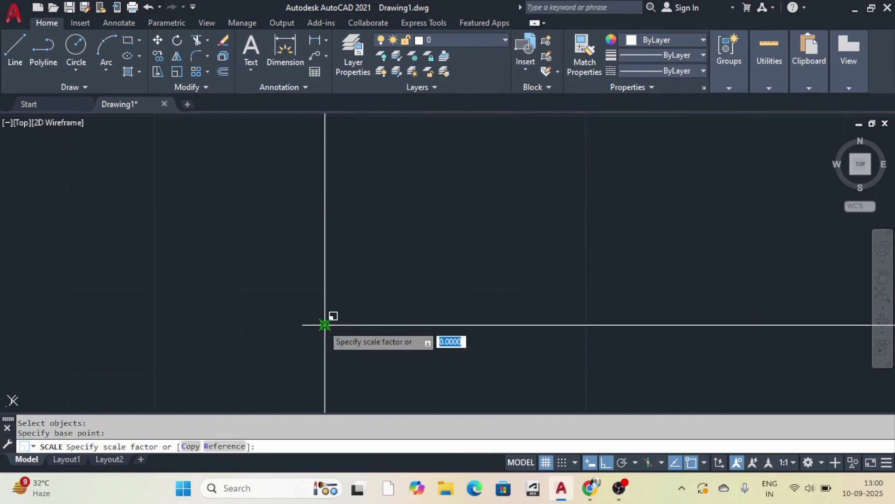
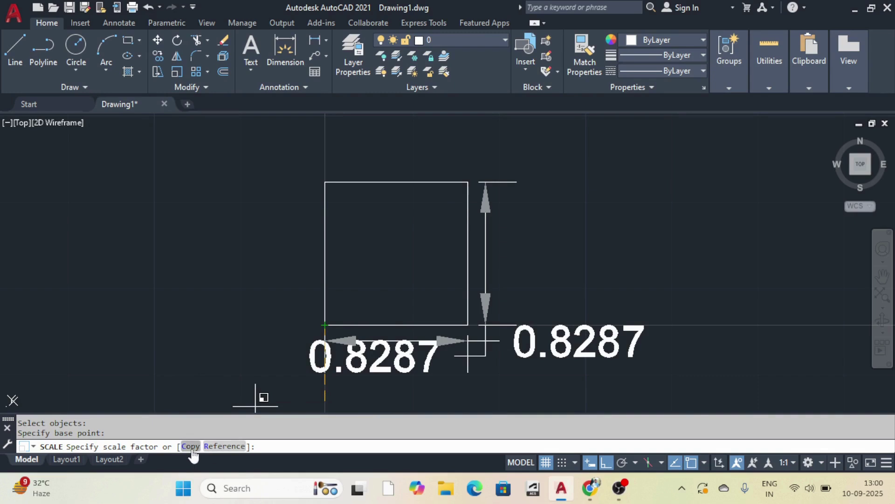
{"action": "left_click", "coordinate": [224, 446]}
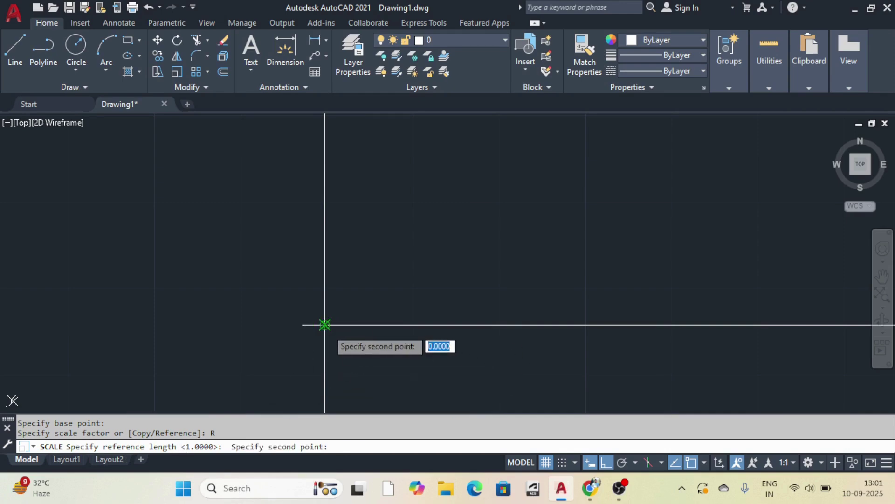
{"action": "left_click", "coordinate": [332, 132]}
- Preview how the small square and its dimensions resize with different new lengths
{"action": "scroll", "coordinate": [332, 171], "scroll_direction": "down", "scroll_amount": 5}
{"action": "scroll", "coordinate": [368, 181], "scroll_direction": "up", "scroll_amount": 7}
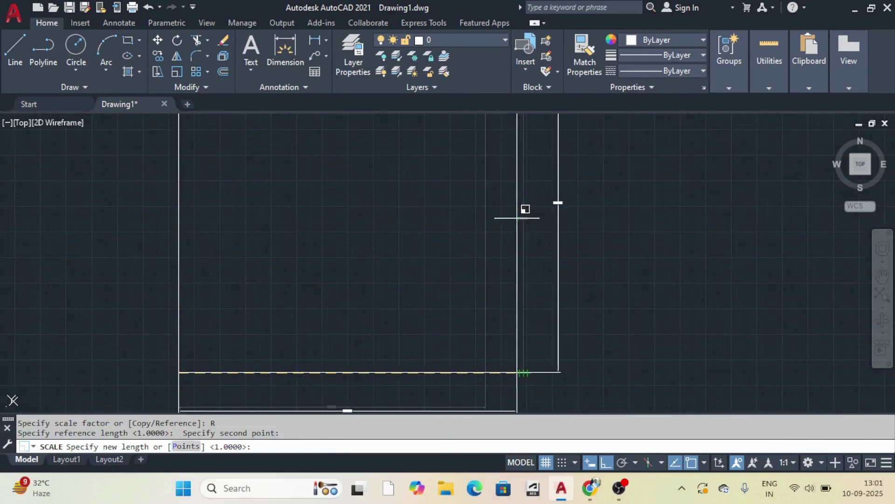
{"action": "scroll", "coordinate": [498, 228], "scroll_direction": "down", "scroll_amount": 2}
{"action": "scroll", "coordinate": [519, 209], "scroll_direction": "up", "scroll_amount": 2}
{"action": "scroll", "coordinate": [525, 205], "scroll_direction": "down", "scroll_amount": 3}
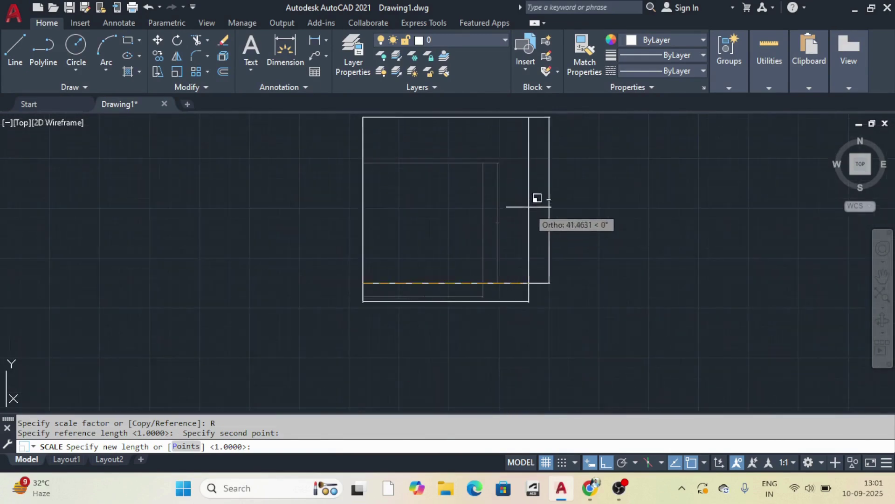
{"action": "scroll", "coordinate": [532, 205], "scroll_direction": "up", "scroll_amount": 4}
{"action": "scroll", "coordinate": [525, 210], "scroll_direction": "down", "scroll_amount": 4}
{"action": "scroll", "coordinate": [543, 196], "scroll_direction": "up", "scroll_amount": 4}
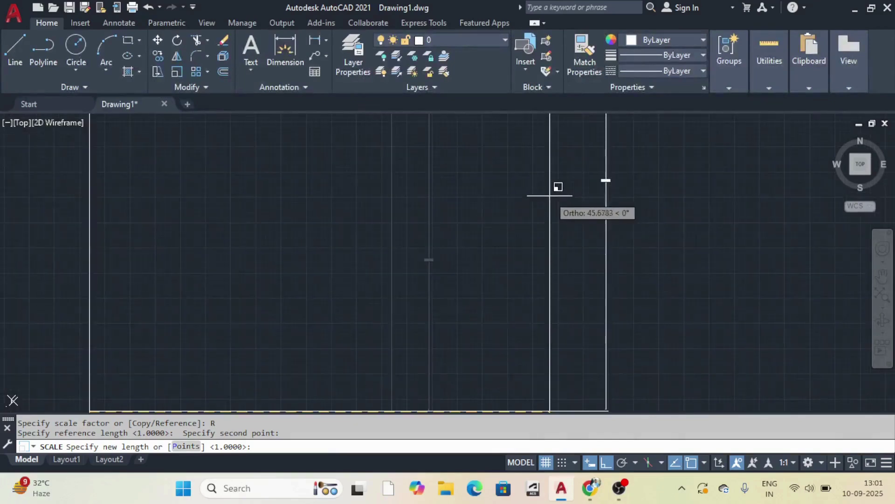
{"action": "scroll", "coordinate": [518, 203], "scroll_direction": "down", "scroll_amount": 5}
{"action": "scroll", "coordinate": [456, 235], "scroll_direction": "down", "scroll_amount": 4}
{"action": "scroll", "coordinate": [490, 248], "scroll_direction": "up", "scroll_amount": 2}
{"action": "scroll", "coordinate": [460, 250], "scroll_direction": "down", "scroll_amount": 2}
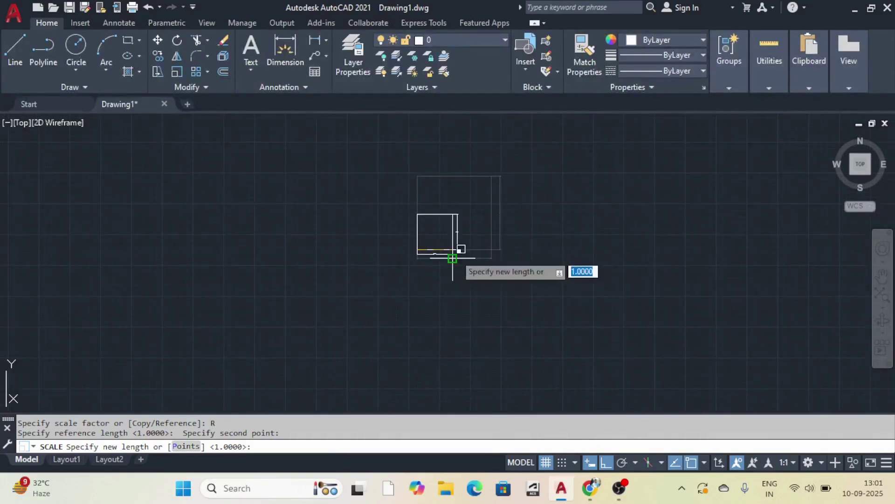
{"action": "scroll", "coordinate": [382, 256], "scroll_direction": "up", "scroll_amount": 3}
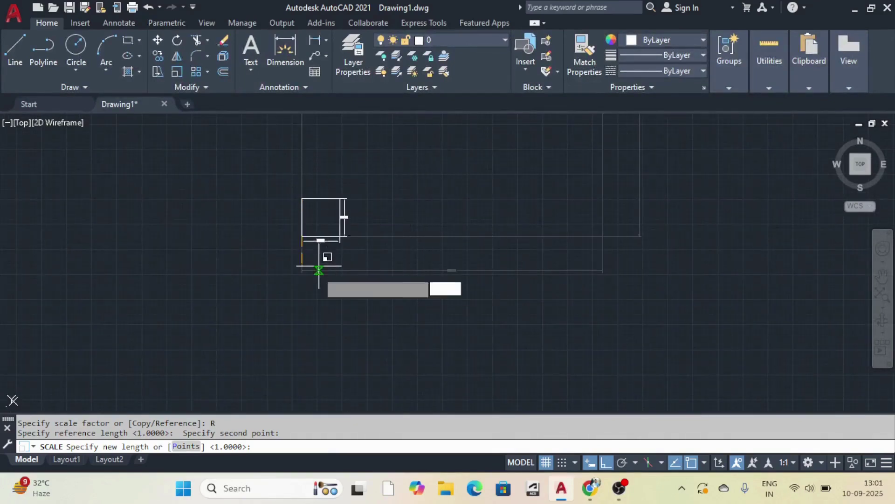
- Define the new length with the Points option, from the large square's lower-left corner to its upper-left corner
{"action": "left_click", "coordinate": [186, 447]}
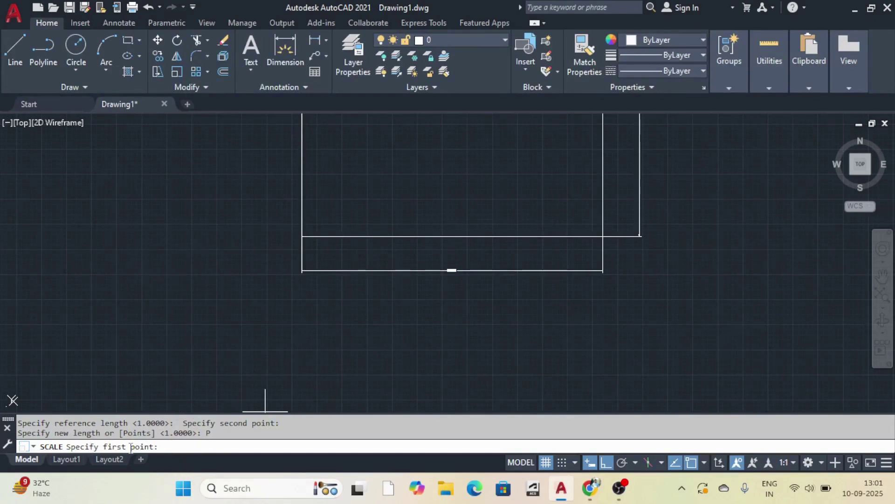
{"action": "scroll", "coordinate": [310, 368], "scroll_direction": "down", "scroll_amount": 4}
{"action": "scroll", "coordinate": [500, 315], "scroll_direction": "up", "scroll_amount": 5}
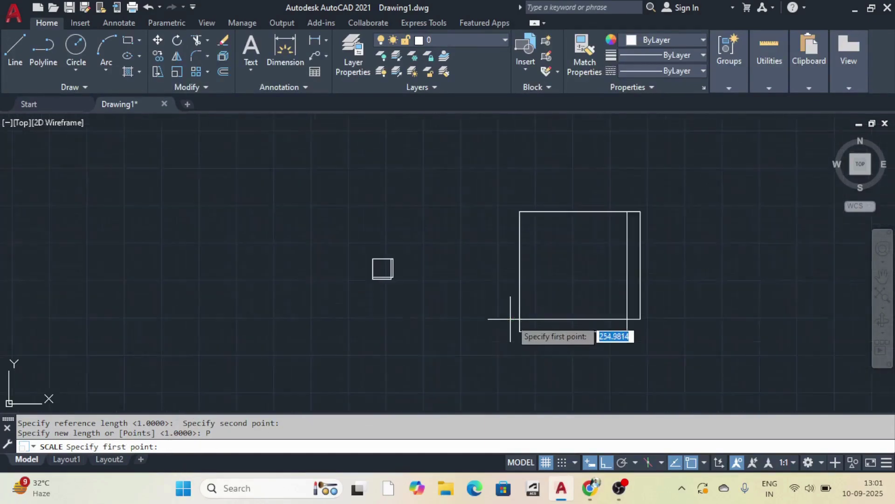
{"action": "scroll", "coordinate": [495, 329], "scroll_direction": "up", "scroll_amount": 4}
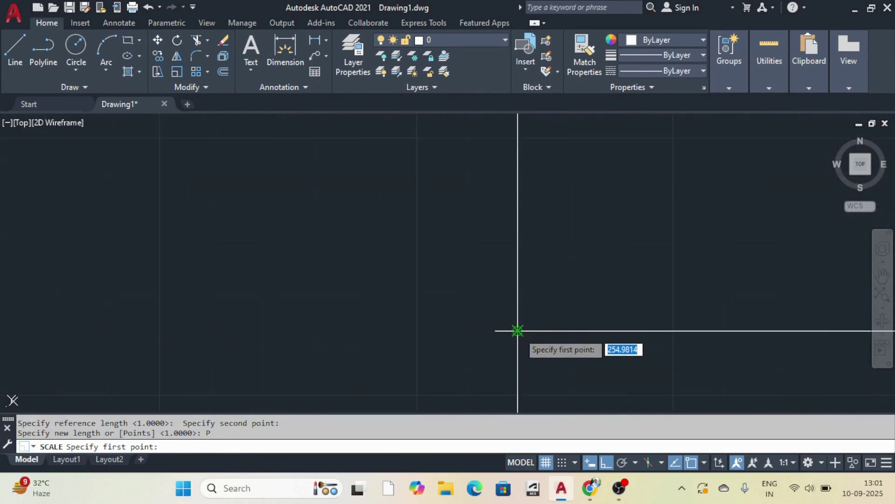
{"action": "scroll", "coordinate": [457, 317], "scroll_direction": "down", "scroll_amount": 4}
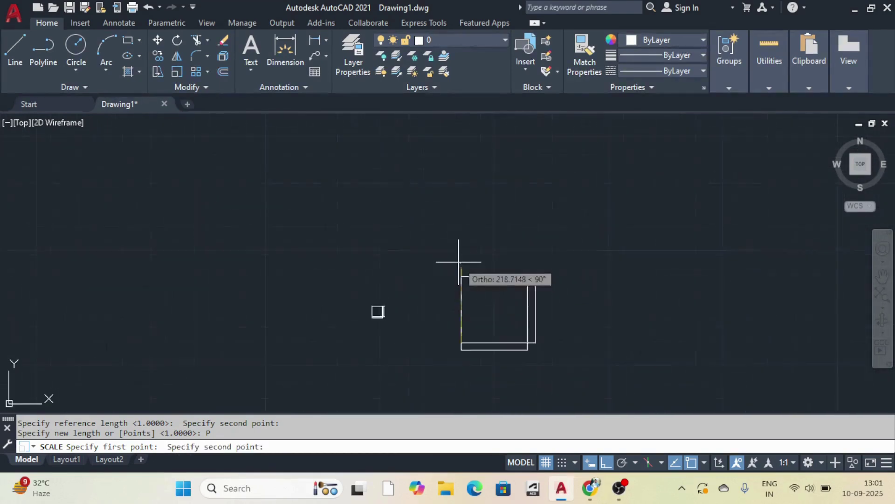
{"action": "scroll", "coordinate": [475, 298], "scroll_direction": "up", "scroll_amount": 5}
{"action": "left_click", "coordinate": [478, 351]}
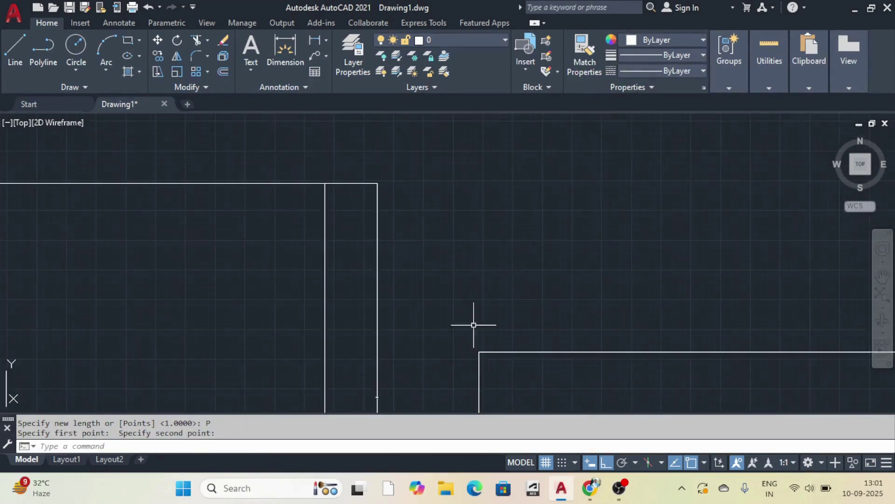
- Examine the two squares after the reference scale and compare the dimension texts on their sides
{"action": "scroll", "coordinate": [473, 324], "scroll_direction": "down", "scroll_amount": 6}
{"action": "scroll", "coordinate": [376, 174], "scroll_direction": "down", "scroll_amount": 6}
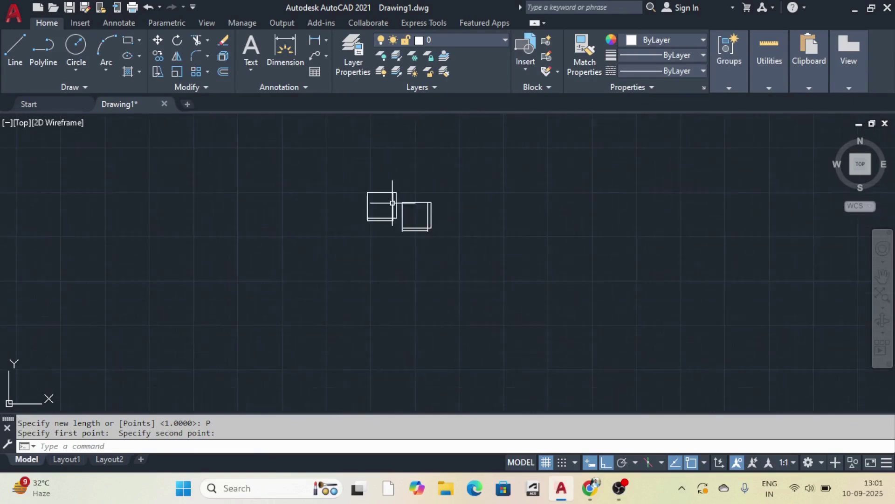
{"action": "scroll", "coordinate": [403, 214], "scroll_direction": "up", "scroll_amount": 5}
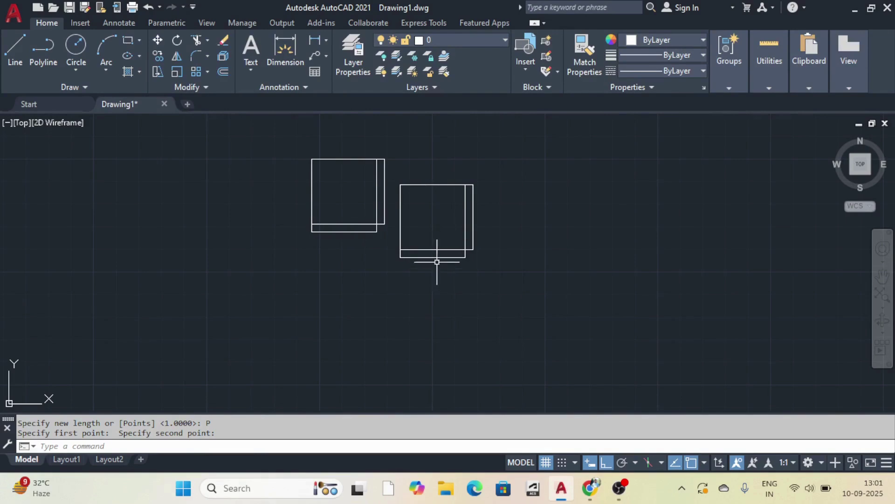
{"action": "scroll", "coordinate": [373, 159], "scroll_direction": "up", "scroll_amount": 8}
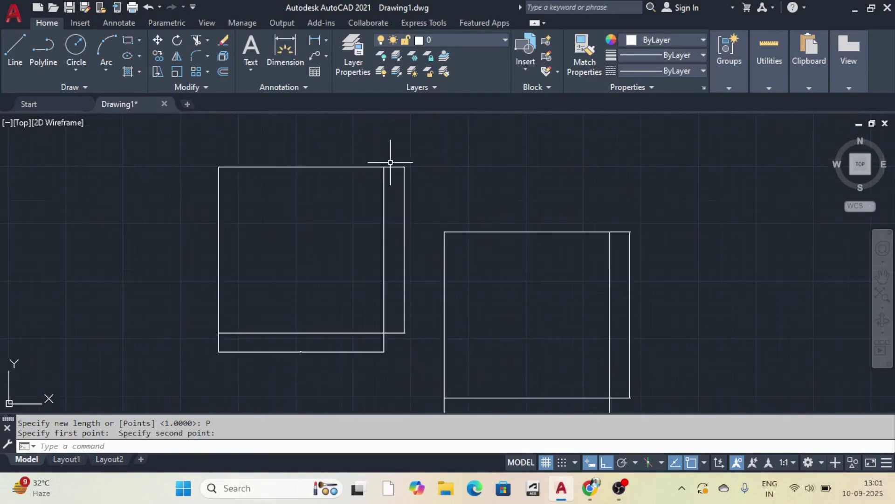
{"action": "scroll", "coordinate": [403, 264], "scroll_direction": "down", "scroll_amount": 4}
{"action": "scroll", "coordinate": [403, 263], "scroll_direction": "up", "scroll_amount": 10}
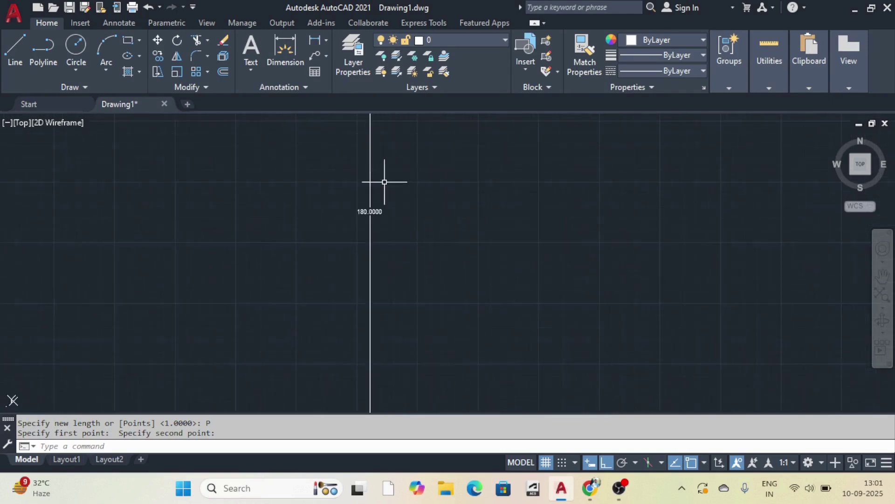
{"action": "scroll", "coordinate": [396, 214], "scroll_direction": "down", "scroll_amount": 6}
{"action": "scroll", "coordinate": [325, 265], "scroll_direction": "up", "scroll_amount": 12}
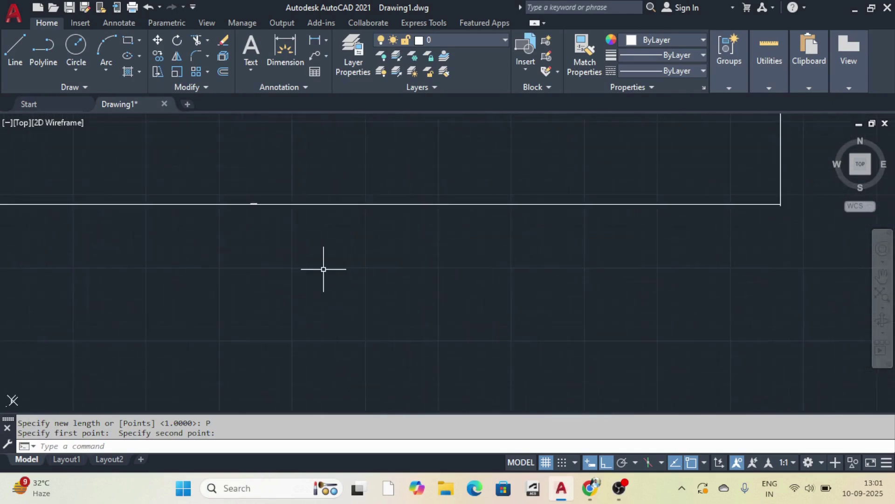
{"action": "scroll", "coordinate": [326, 210], "scroll_direction": "down", "scroll_amount": 10}
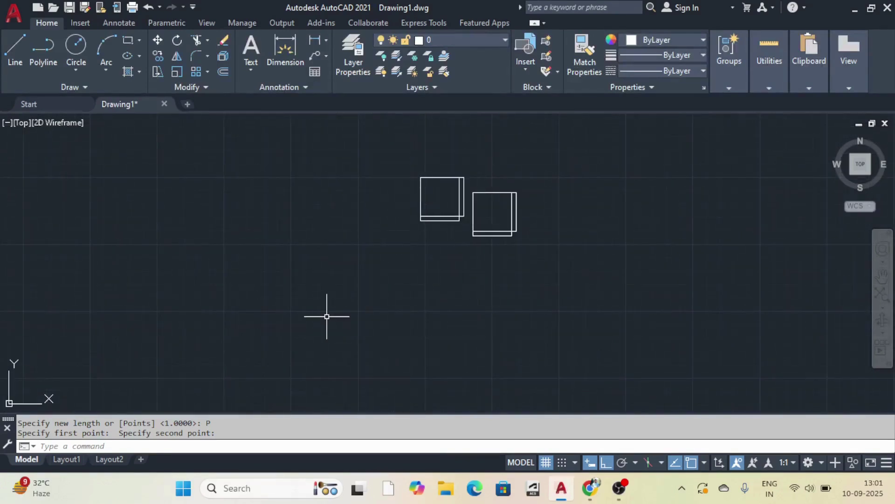
- Draw a 20 by 20 square with the Rectangle command in empty space away from the two scaled squares
{"action": "key", "text": "Return"}
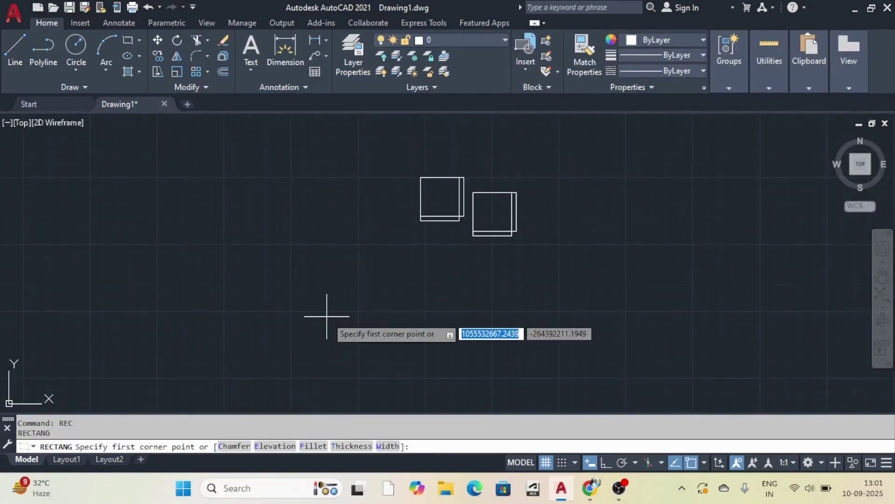
{"action": "scroll", "coordinate": [326, 313], "scroll_direction": "down", "scroll_amount": 15}
{"action": "left_click", "coordinate": [299, 299]}
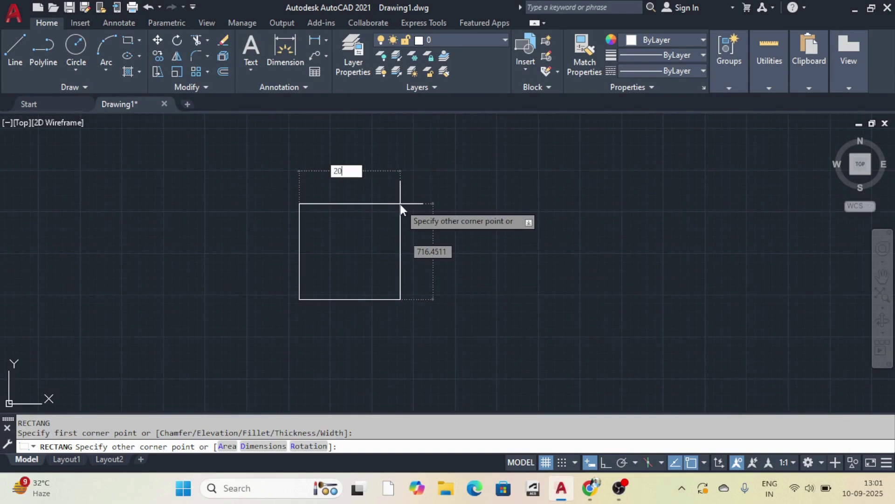
{"action": "key", "text": "Tab"}
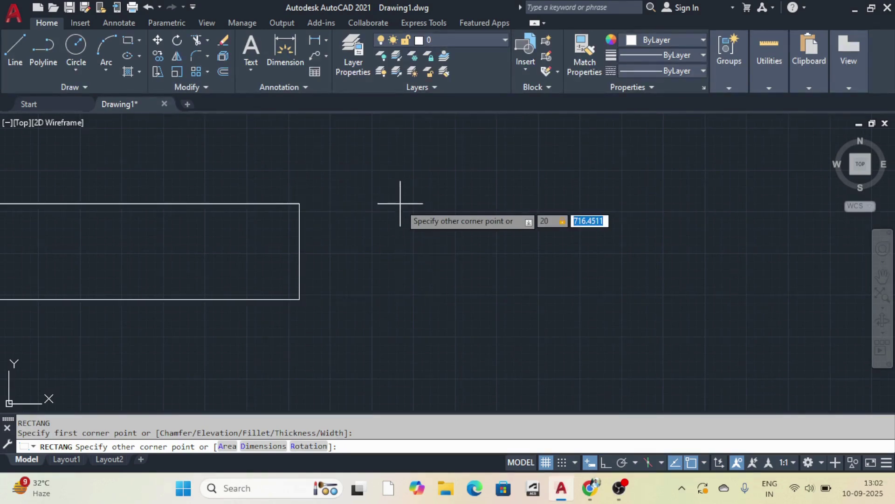
{"action": "key", "text": "Return"}
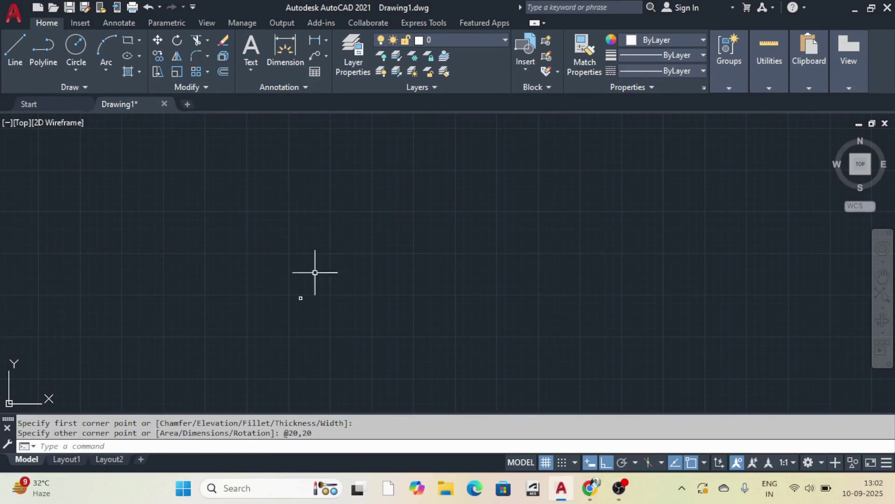
- Add a linear dimension to the right side of the 20 by 20 square, placed just outside it
{"action": "scroll", "coordinate": [301, 277], "scroll_direction": "up", "scroll_amount": 3}
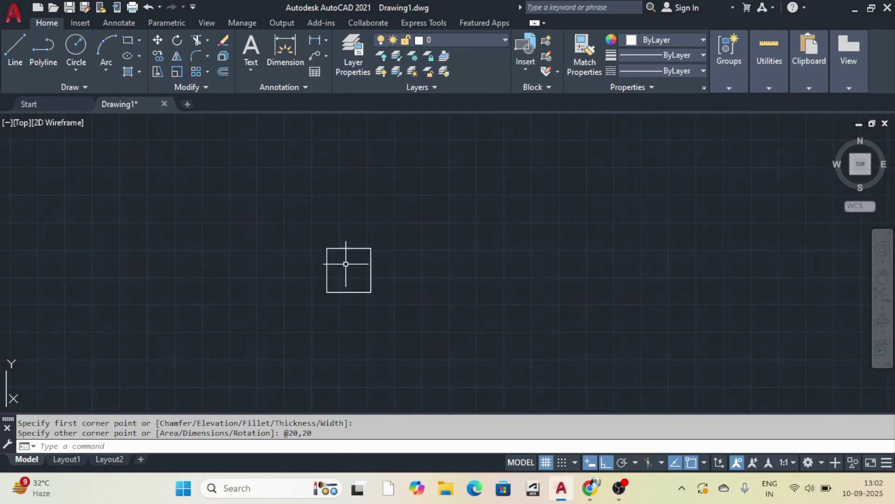
{"action": "scroll", "coordinate": [347, 273], "scroll_direction": "down", "scroll_amount": 2}
{"action": "scroll", "coordinate": [330, 273], "scroll_direction": "up", "scroll_amount": 2}
{"action": "scroll", "coordinate": [331, 258], "scroll_direction": "down", "scroll_amount": 1}
{"action": "scroll", "coordinate": [329, 258], "scroll_direction": "up", "scroll_amount": 6}
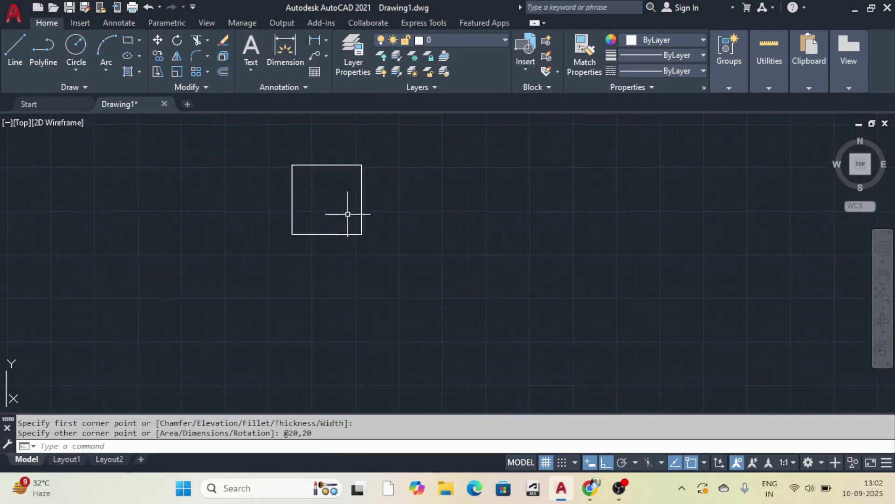
{"action": "scroll", "coordinate": [313, 211], "scroll_direction": "down", "scroll_amount": 4}
{"action": "scroll", "coordinate": [303, 182], "scroll_direction": "up", "scroll_amount": 4}
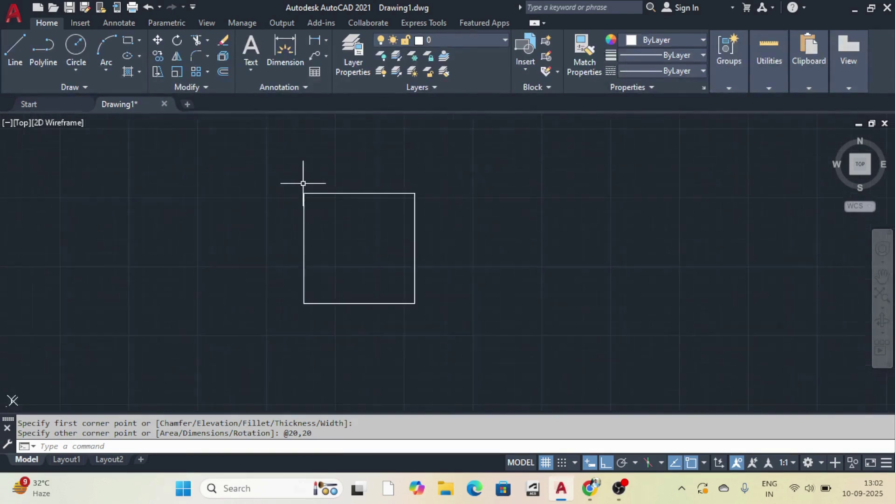
{"action": "scroll", "coordinate": [312, 194], "scroll_direction": "down", "scroll_amount": 4}
{"action": "scroll", "coordinate": [313, 202], "scroll_direction": "up", "scroll_amount": 8}
{"action": "scroll", "coordinate": [320, 195], "scroll_direction": "down", "scroll_amount": 4}
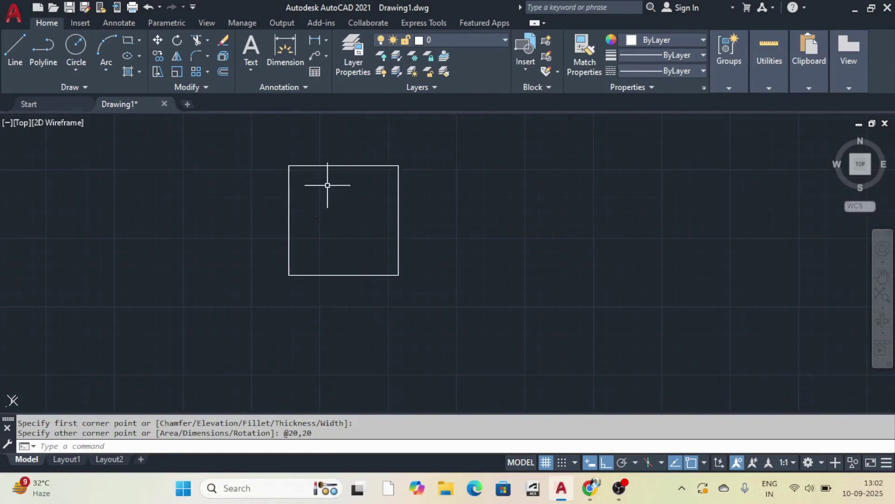
{"action": "left_click", "coordinate": [316, 41]}
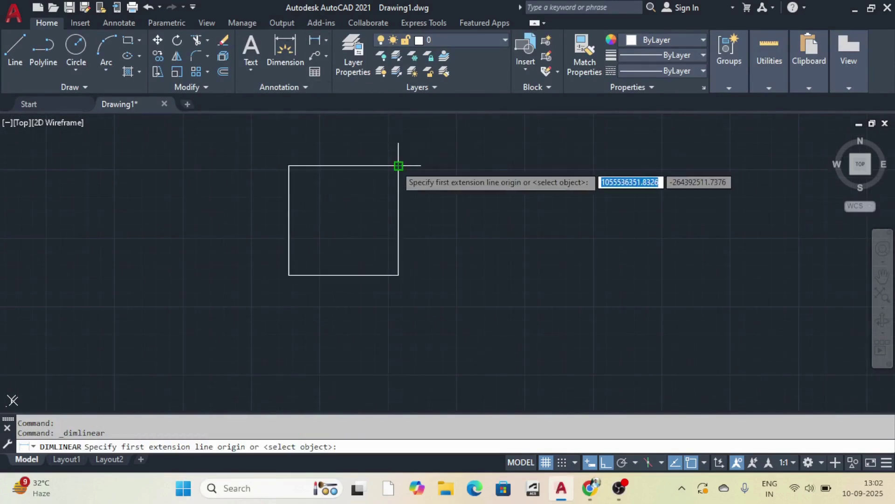
{"action": "left_click", "coordinate": [399, 166]}
{"action": "left_click", "coordinate": [398, 275]}
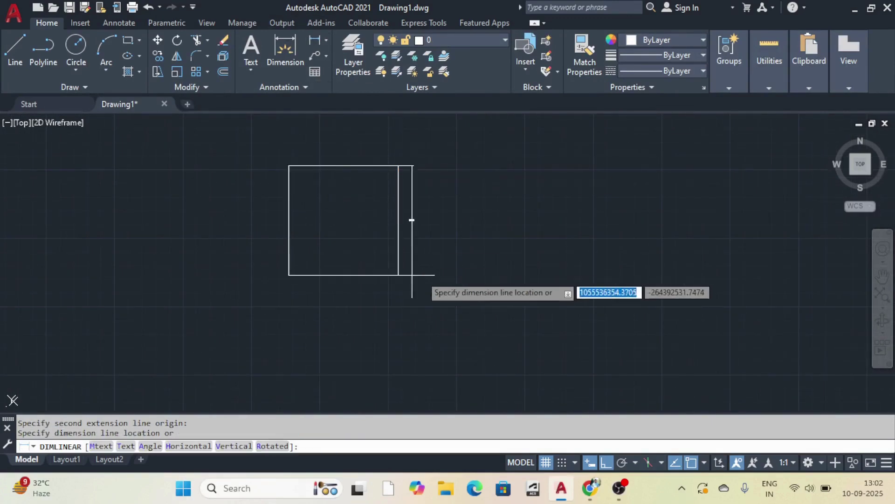
{"action": "left_click", "coordinate": [410, 242]}
{"action": "scroll", "coordinate": [410, 229], "scroll_direction": "up", "scroll_amount": 6}
{"action": "scroll", "coordinate": [411, 219], "scroll_direction": "down", "scroll_amount": 4}
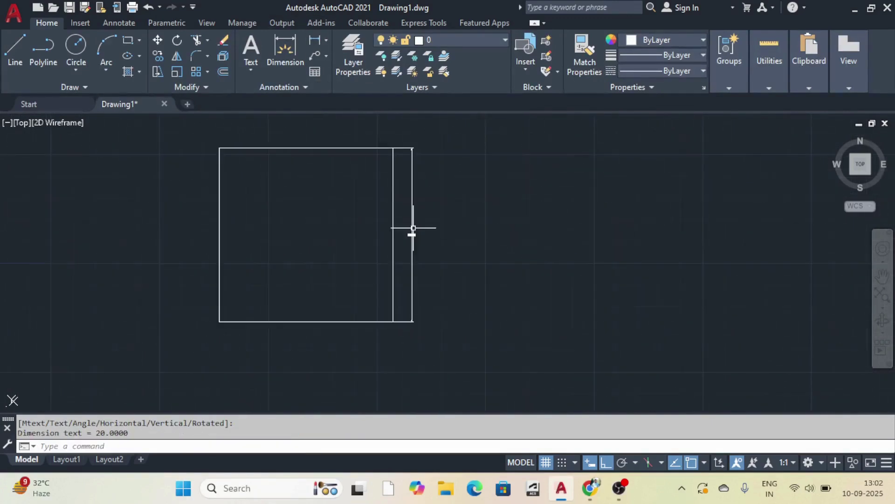
- Add a horizontal linear dimension along the bottom side of the 20 by 20 square, placed just below it
{"action": "left_click", "coordinate": [316, 40]}
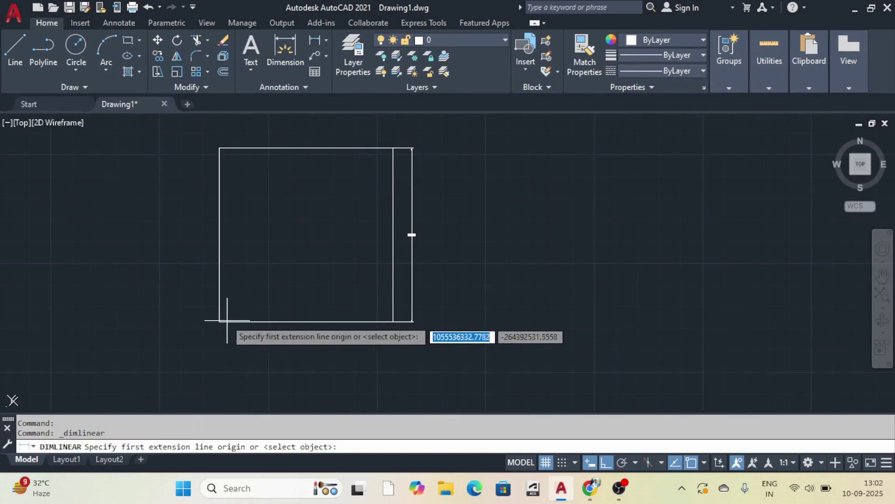
{"action": "left_click", "coordinate": [218, 321]}
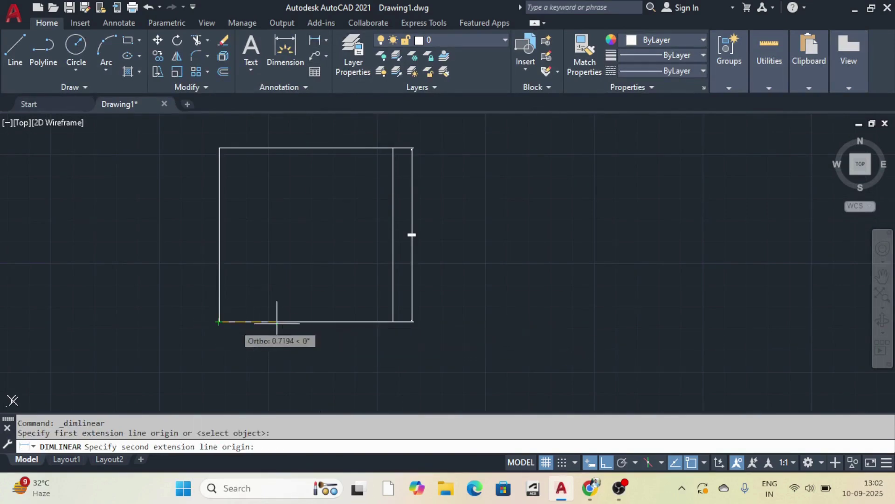
{"action": "left_click", "coordinate": [394, 322]}
{"action": "scroll", "coordinate": [335, 345], "scroll_direction": "up", "scroll_amount": 5}
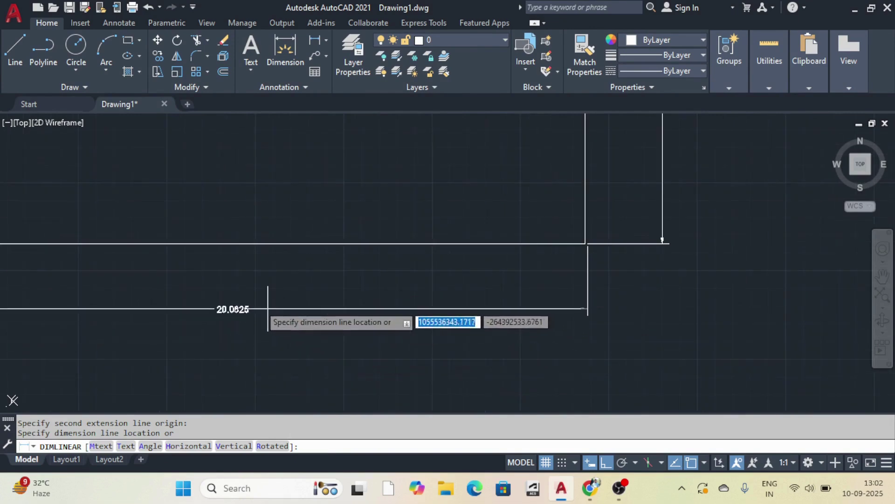
{"action": "left_click", "coordinate": [235, 292]}
{"action": "scroll", "coordinate": [614, 260], "scroll_direction": "up", "scroll_amount": 4}
- Move the bottom dimension's right extension line origin onto the square's lower-right corner
{"action": "left_click", "coordinate": [613, 260]}
{"action": "left_click", "coordinate": [407, 286]}
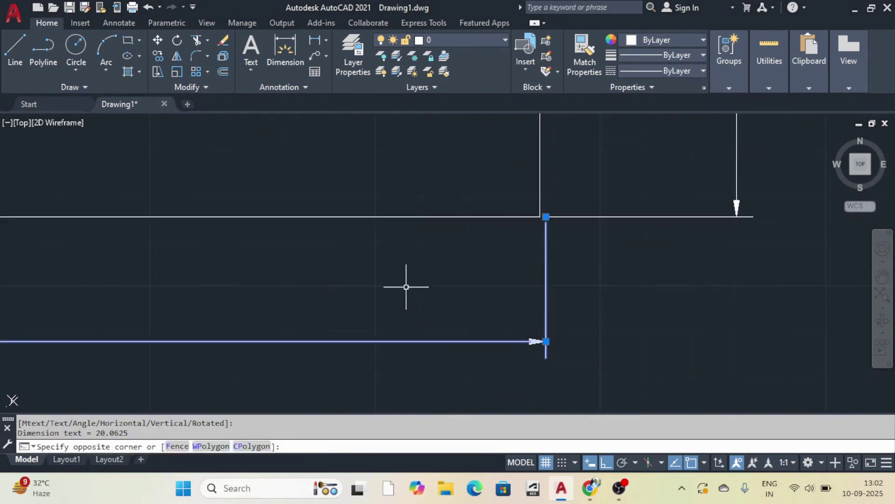
{"action": "left_click", "coordinate": [546, 216]}
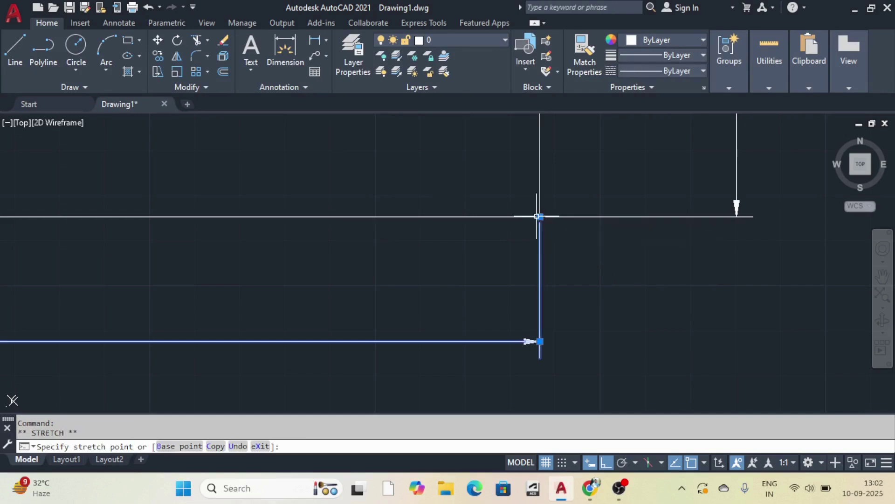
{"action": "scroll", "coordinate": [541, 217], "scroll_direction": "down", "scroll_amount": 3}
{"action": "scroll", "coordinate": [336, 275], "scroll_direction": "up", "scroll_amount": 6}
{"action": "scroll", "coordinate": [335, 274], "scroll_direction": "down", "scroll_amount": 7}
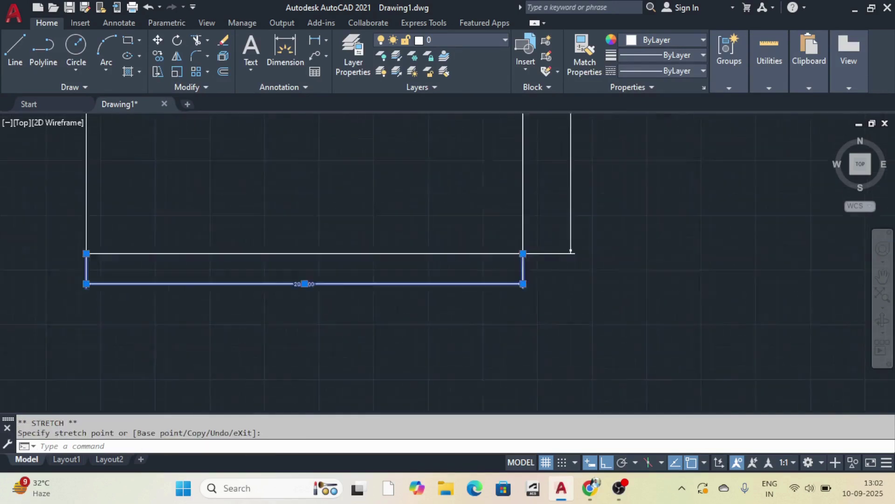
{"action": "key", "text": "Escape"}
{"action": "scroll", "coordinate": [454, 232], "scroll_direction": "up", "scroll_amount": 5}
{"action": "scroll", "coordinate": [406, 215], "scroll_direction": "down", "scroll_amount": 8}
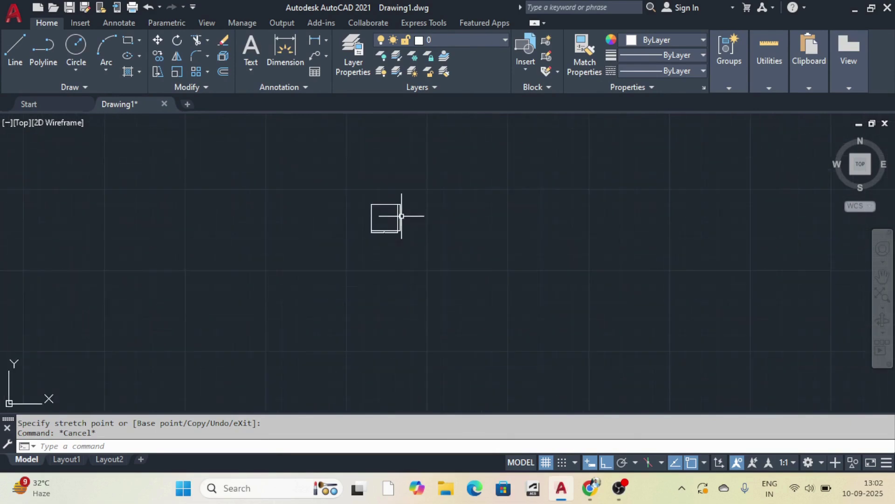
{"action": "scroll", "coordinate": [402, 214], "scroll_direction": "up", "scroll_amount": 5}
{"action": "scroll", "coordinate": [386, 224], "scroll_direction": "down", "scroll_amount": 5}
{"action": "scroll", "coordinate": [386, 224], "scroll_direction": "up", "scroll_amount": 4}
{"action": "scroll", "coordinate": [390, 220], "scroll_direction": "down", "scroll_amount": 2}
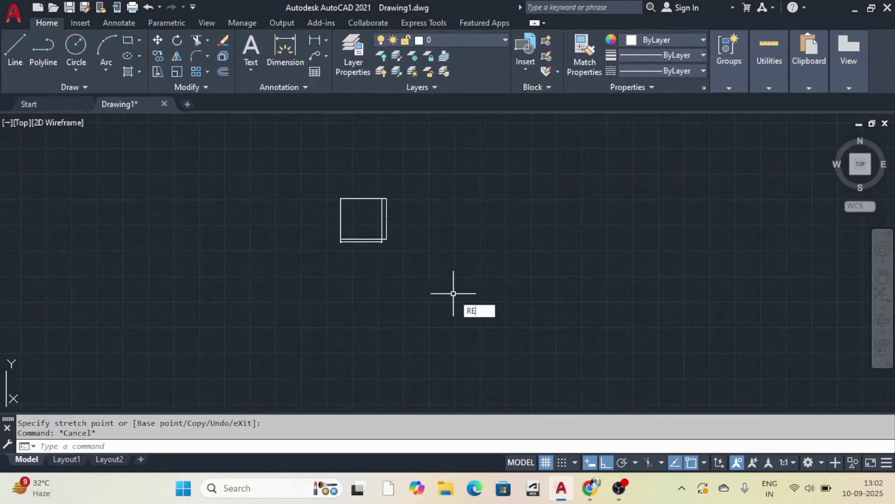
{"action": "key", "text": "Return"}
{"action": "left_click", "coordinate": [476, 272]}
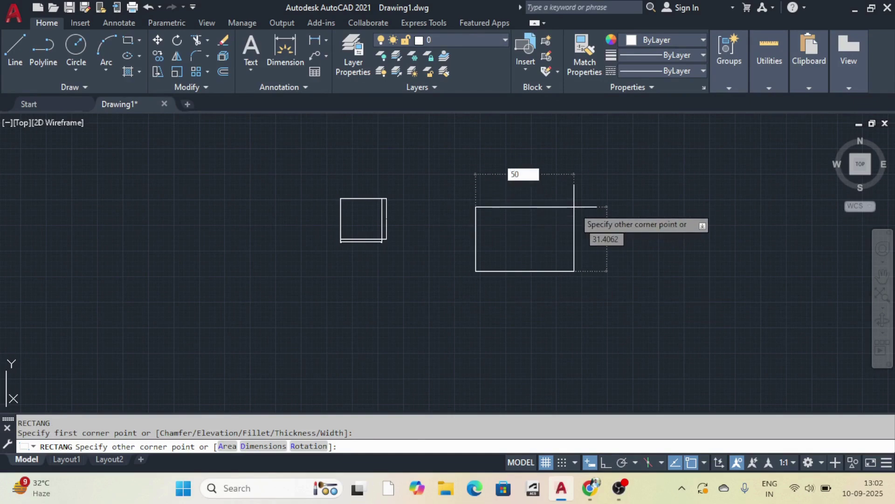
{"action": "key", "text": "Tab"}
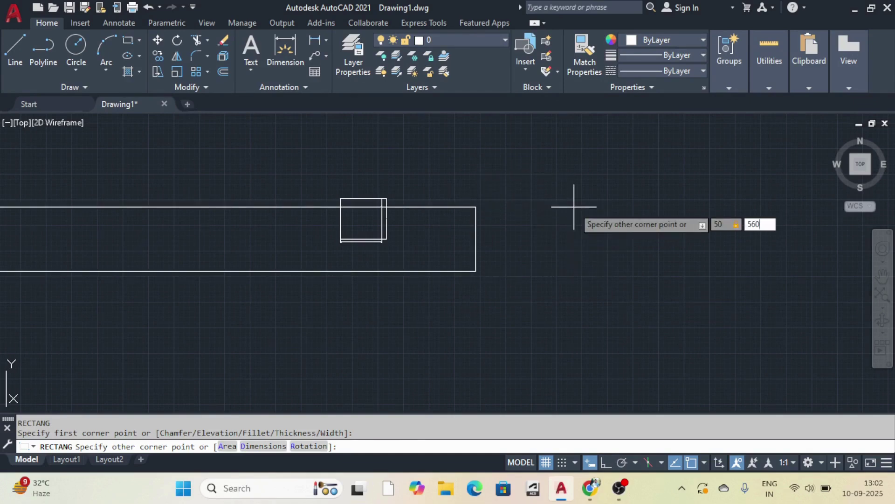
{"action": "type", "text": "560"}
{"action": "key", "text": "Return"}
{"action": "scroll", "coordinate": [576, 219], "scroll_direction": "down", "scroll_amount": 5}
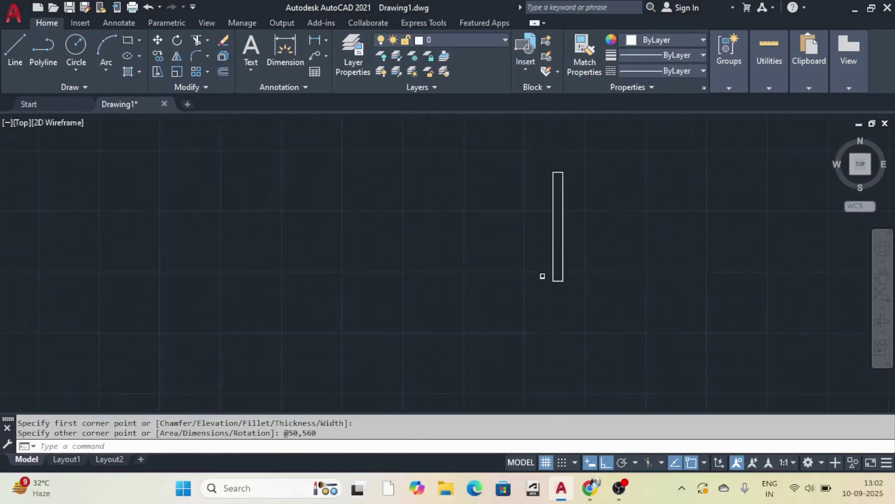
{"action": "scroll", "coordinate": [566, 239], "scroll_direction": "up", "scroll_amount": 4}
{"action": "left_click", "coordinate": [534, 239]}
{"action": "key", "text": "Delete"}
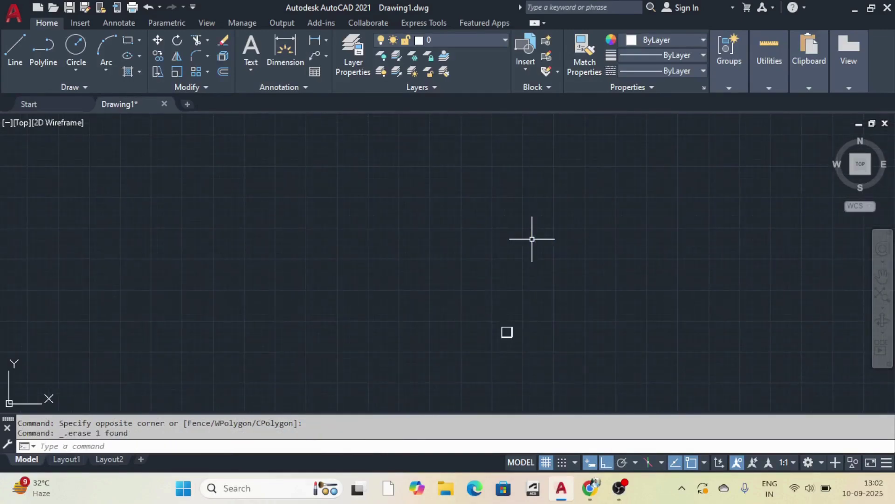
- Draw a 50 by 50 square to the right of the small square, its base aligned with the small square's bottom edge
{"action": "key", "text": "Return"}
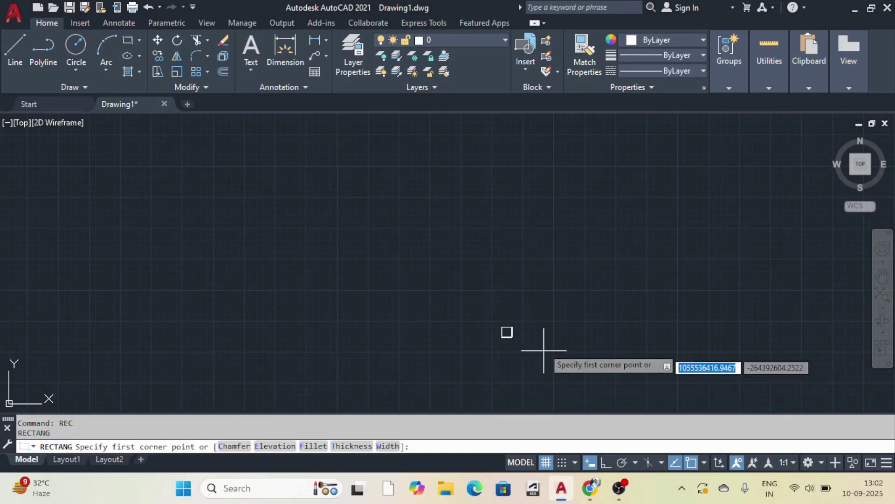
{"action": "scroll", "coordinate": [545, 328], "scroll_direction": "up", "scroll_amount": 3}
{"action": "scroll", "coordinate": [413, 368], "scroll_direction": "up", "scroll_amount": 8}
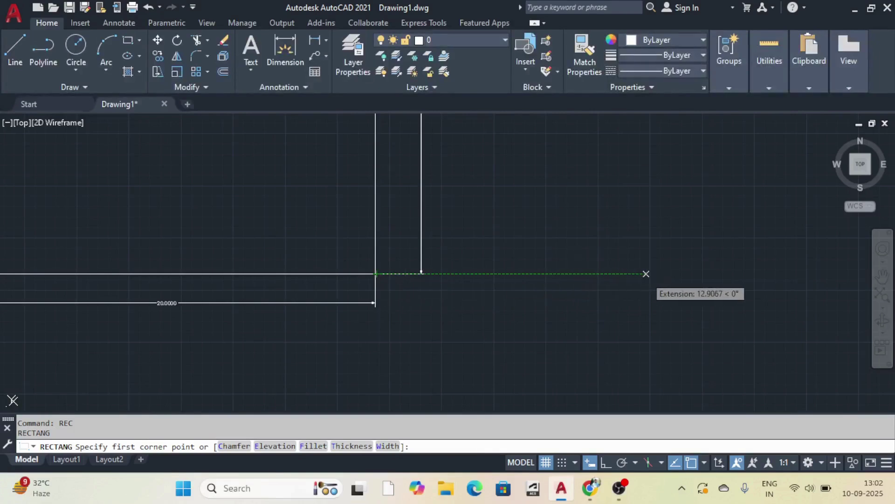
{"action": "scroll", "coordinate": [646, 276], "scroll_direction": "down", "scroll_amount": 3}
{"action": "left_click", "coordinate": [645, 275]}
{"action": "scroll", "coordinate": [784, 252], "scroll_direction": "down", "scroll_amount": 5}
{"action": "scroll", "coordinate": [746, 259], "scroll_direction": "up", "scroll_amount": 3}
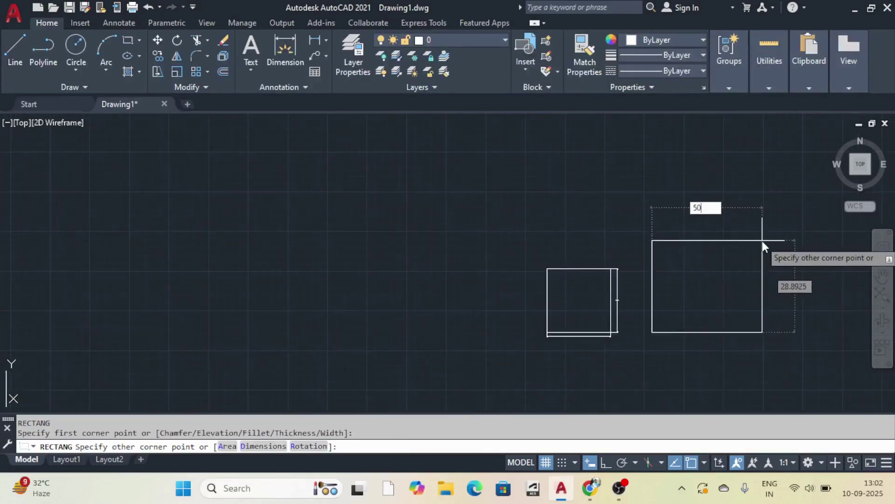
{"action": "type", "text": "50,50"}
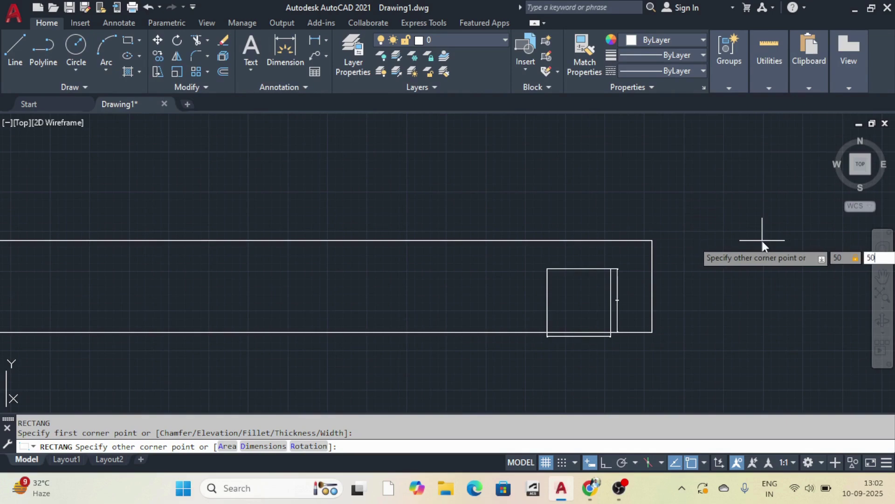
{"action": "key", "text": "Return"}
- Move the 50 by 50 square horizontally farther right to widen the gap from the small square
{"action": "scroll", "coordinate": [435, 320], "scroll_direction": "down", "scroll_amount": 6}
{"action": "scroll", "coordinate": [485, 310], "scroll_direction": "up", "scroll_amount": 4}
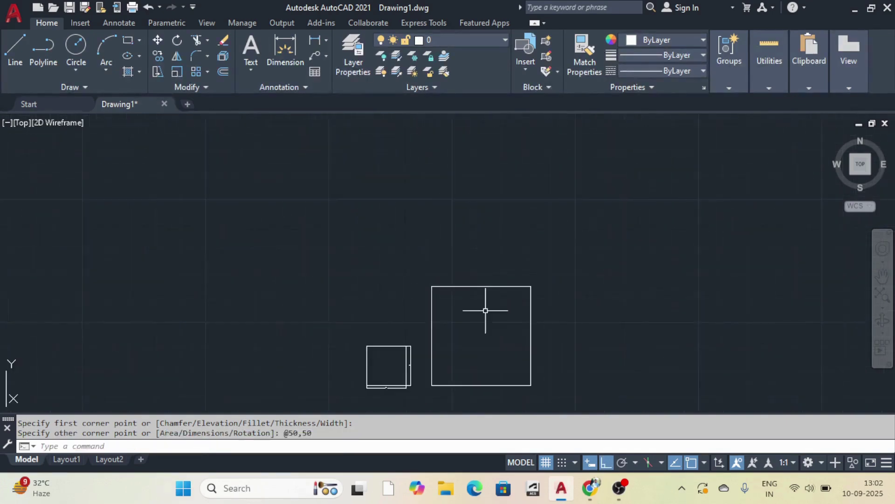
{"action": "left_click", "coordinate": [409, 164]}
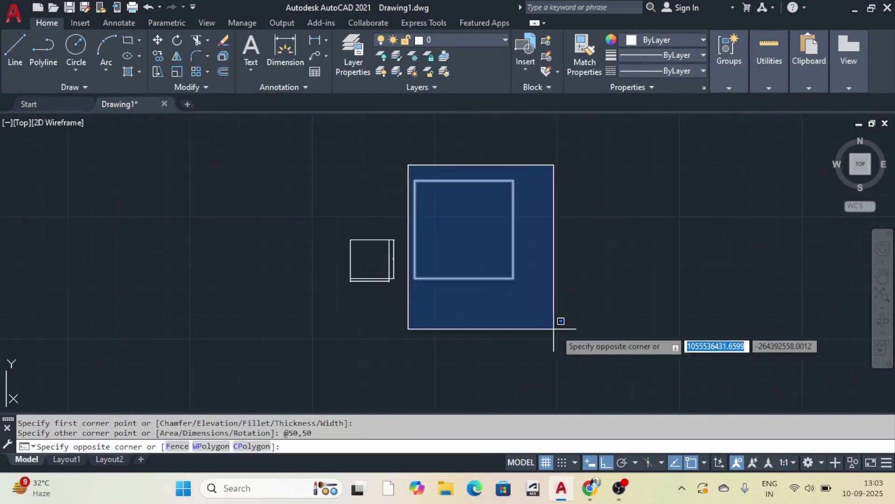
{"action": "left_click", "coordinate": [567, 329]}
{"action": "type", "text": "M"}
{"action": "key", "text": "Return"}
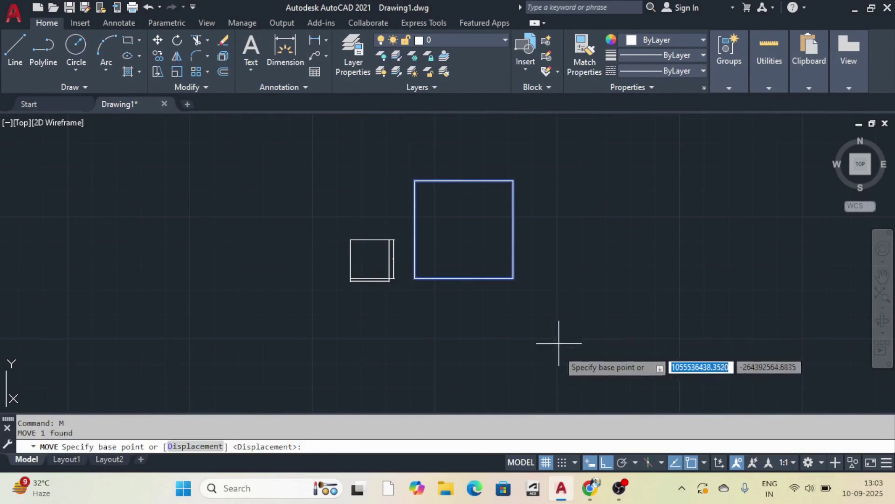
{"action": "left_click", "coordinate": [517, 347]}
{"action": "left_click", "coordinate": [682, 357]}
{"action": "scroll", "coordinate": [551, 200], "scroll_direction": "down", "scroll_amount": 5}
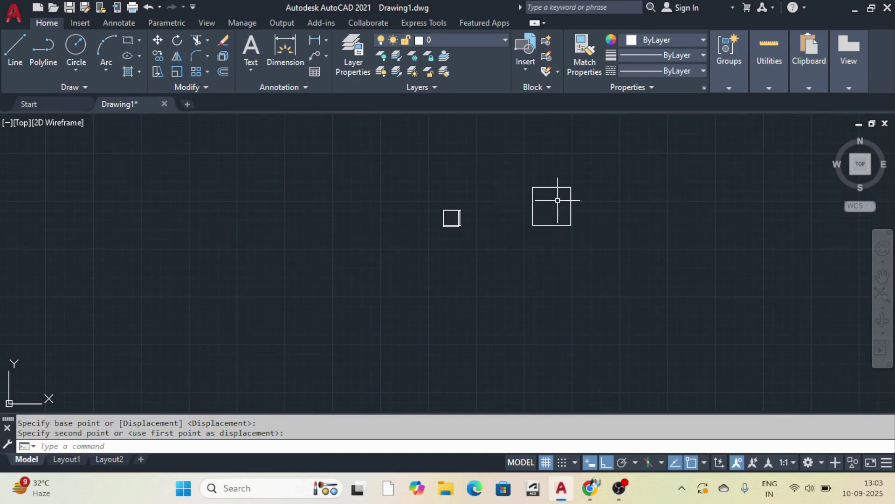
- Add a vertical linear dimension along the right side of the 50 by 50 square, placed just outside it
{"action": "scroll", "coordinate": [525, 203], "scroll_direction": "up", "scroll_amount": 5}
{"action": "scroll", "coordinate": [526, 205], "scroll_direction": "down", "scroll_amount": 5}
{"action": "scroll", "coordinate": [350, 196], "scroll_direction": "up", "scroll_amount": 5}
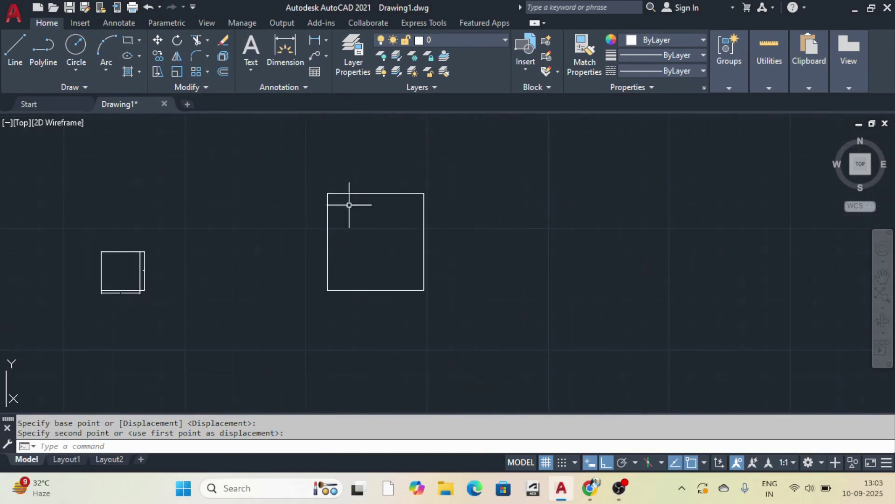
{"action": "left_click", "coordinate": [318, 42]}
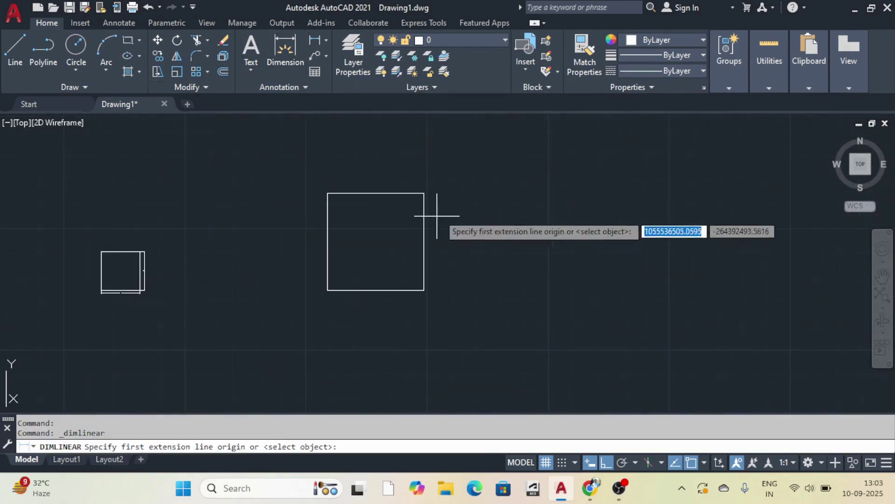
{"action": "left_click", "coordinate": [424, 193]}
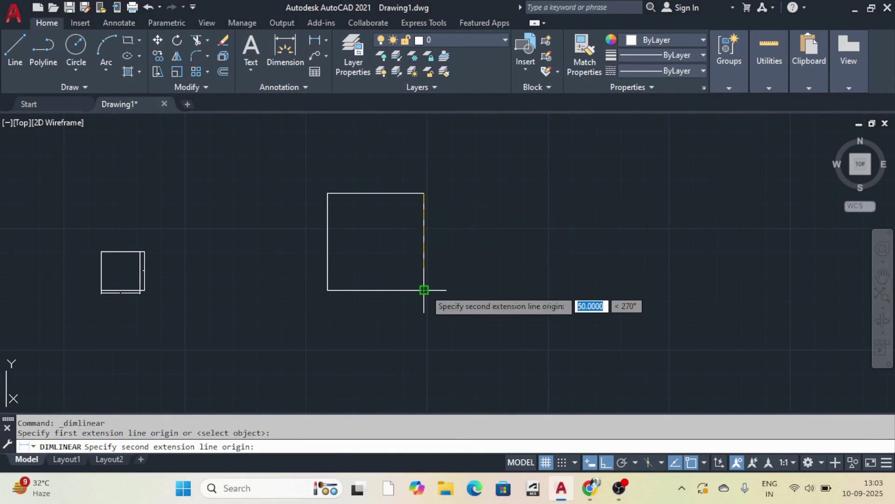
{"action": "left_click", "coordinate": [424, 290]}
{"action": "left_click", "coordinate": [433, 245]}
{"action": "scroll", "coordinate": [430, 240], "scroll_direction": "up", "scroll_amount": 8}
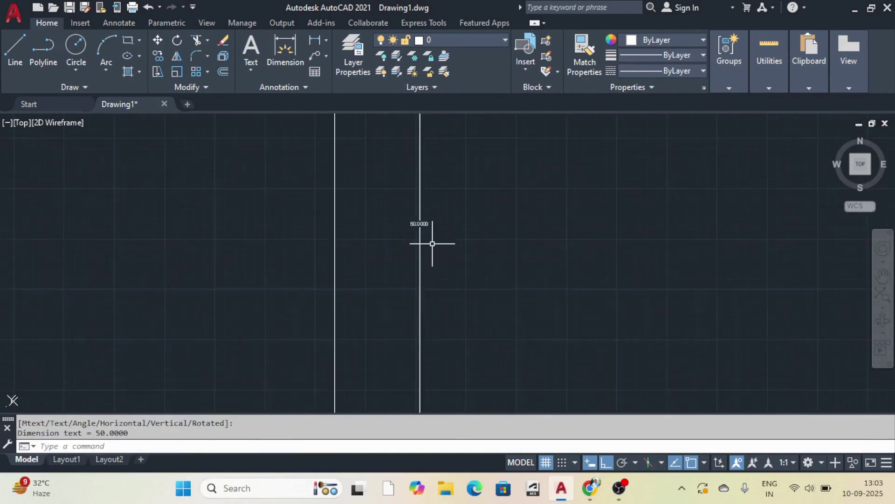
{"action": "scroll", "coordinate": [413, 198], "scroll_direction": "down", "scroll_amount": 8}
- Add a horizontal linear dimension along the bottom side of the 50 by 50 square, placed just below it
{"action": "scroll", "coordinate": [404, 209], "scroll_direction": "up", "scroll_amount": 5}
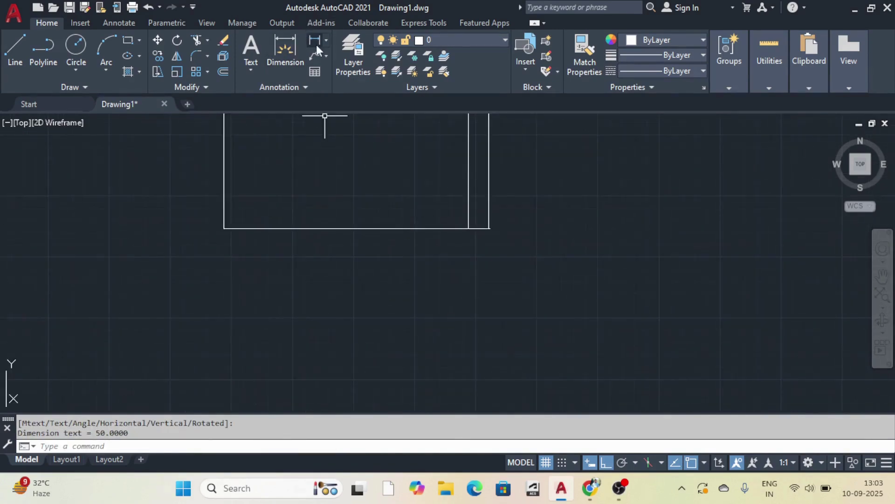
{"action": "left_click", "coordinate": [312, 44]}
{"action": "left_click", "coordinate": [224, 228]}
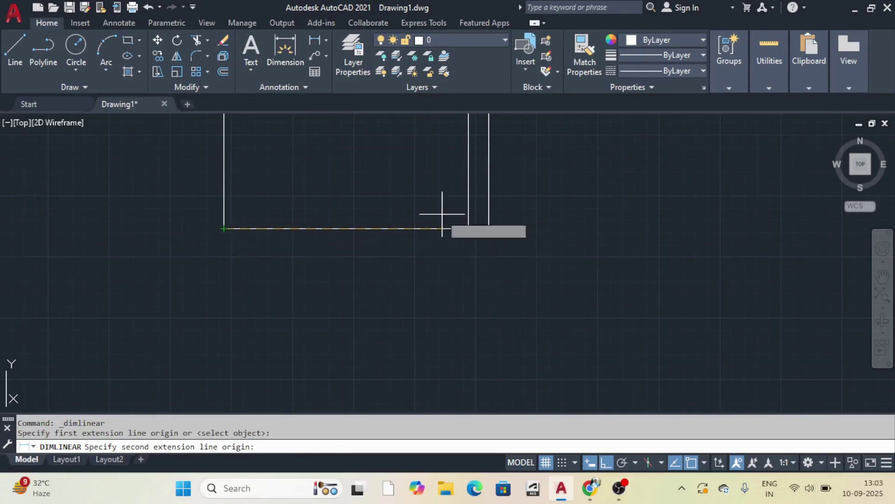
{"action": "left_click", "coordinate": [468, 228]}
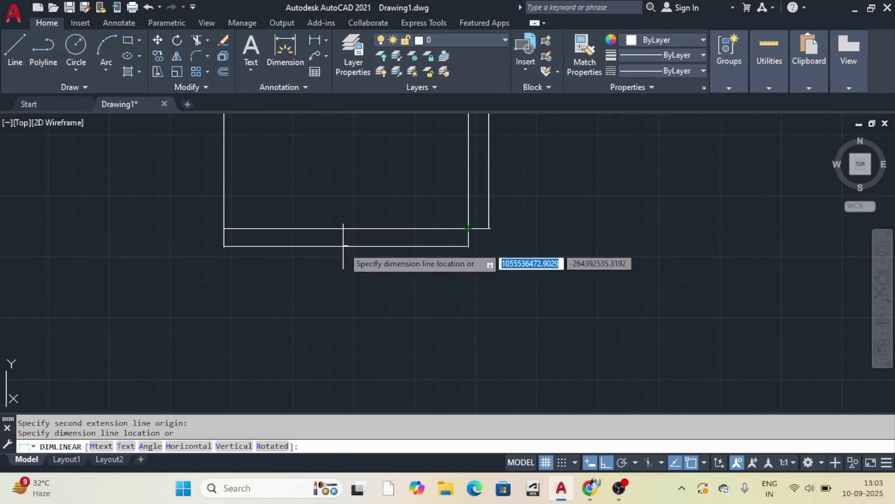
{"action": "left_click", "coordinate": [338, 247]}
{"action": "scroll", "coordinate": [336, 246], "scroll_direction": "up", "scroll_amount": 5}
{"action": "scroll", "coordinate": [423, 244], "scroll_direction": "up", "scroll_amount": 3}
{"action": "scroll", "coordinate": [413, 287], "scroll_direction": "down", "scroll_amount": 10}
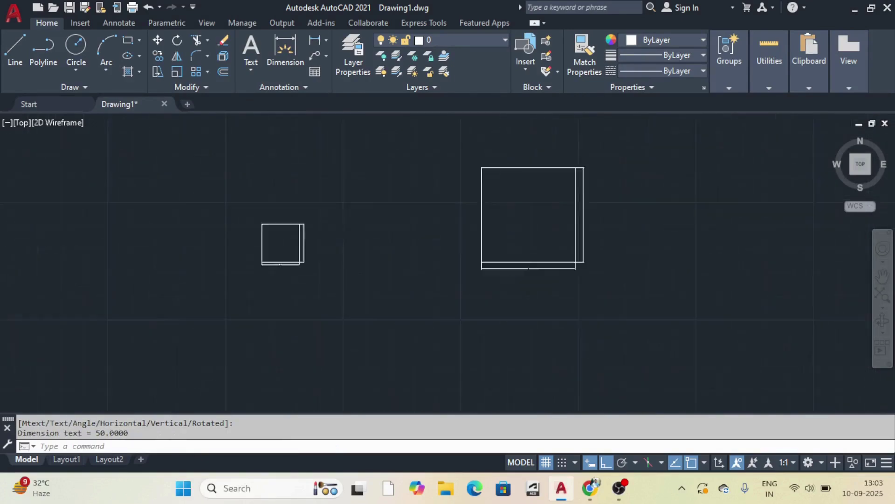
- Examine the small and large squares and compare their side dimensions
{"action": "scroll", "coordinate": [406, 238], "scroll_direction": "up", "scroll_amount": 6}
{"action": "scroll", "coordinate": [414, 246], "scroll_direction": "down", "scroll_amount": 8}
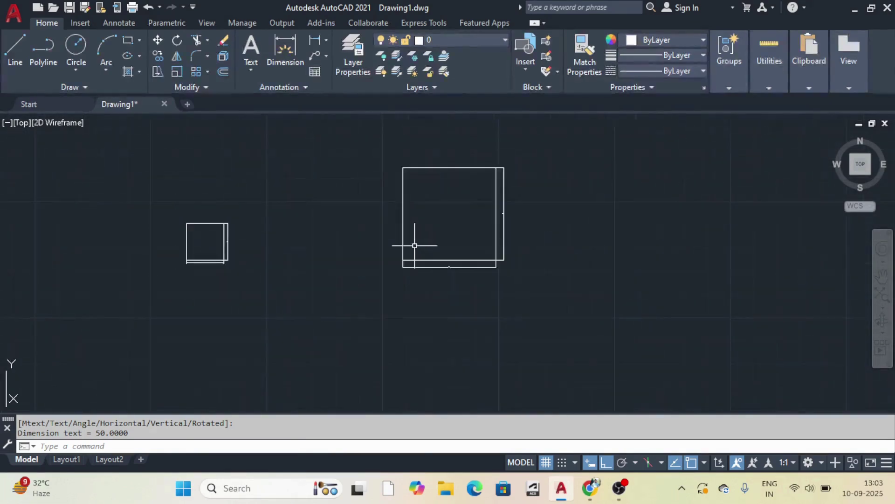
{"action": "scroll", "coordinate": [394, 248], "scroll_direction": "up", "scroll_amount": 5}
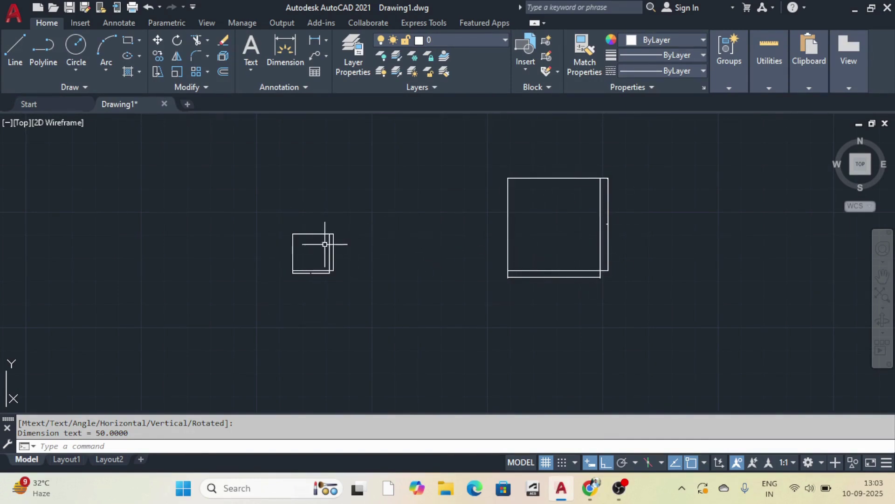
{"action": "scroll", "coordinate": [325, 244], "scroll_direction": "down", "scroll_amount": 4}
{"action": "scroll", "coordinate": [335, 266], "scroll_direction": "up", "scroll_amount": 6}
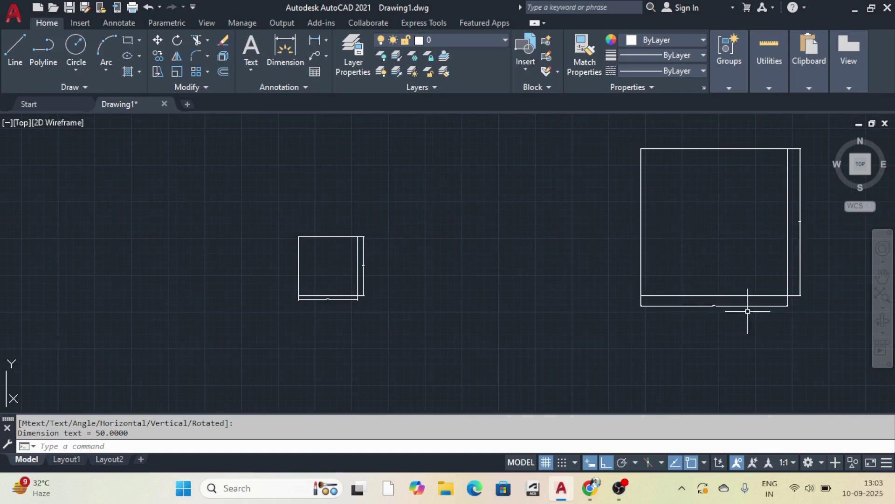
{"action": "scroll", "coordinate": [723, 310], "scroll_direction": "up", "scroll_amount": 3}
{"action": "scroll", "coordinate": [736, 273], "scroll_direction": "down", "scroll_amount": 5}
{"action": "scroll", "coordinate": [696, 260], "scroll_direction": "up", "scroll_amount": 5}
{"action": "scroll", "coordinate": [690, 286], "scroll_direction": "down", "scroll_amount": 5}
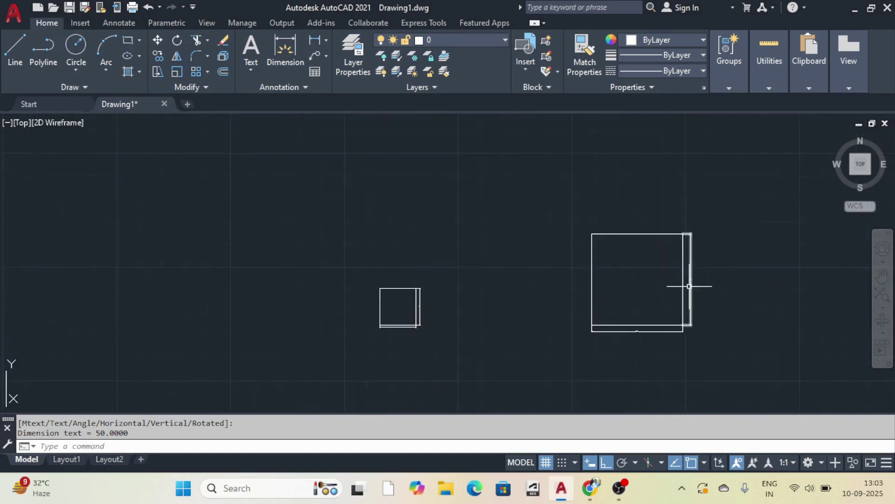
{"action": "scroll", "coordinate": [690, 285], "scroll_direction": "down", "scroll_amount": 5}
{"action": "scroll", "coordinate": [485, 276], "scroll_direction": "up", "scroll_amount": 4}
{"action": "scroll", "coordinate": [476, 273], "scroll_direction": "up", "scroll_amount": 8}
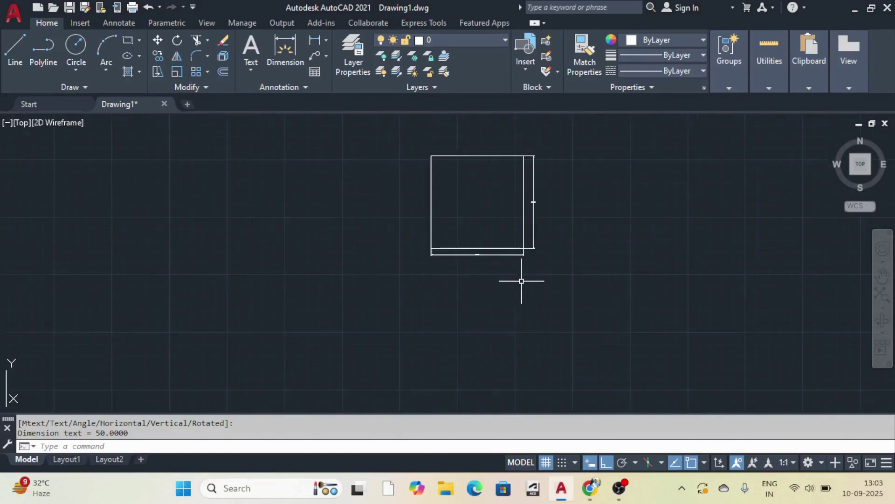
{"action": "scroll", "coordinate": [486, 256], "scroll_direction": "down", "scroll_amount": 10}
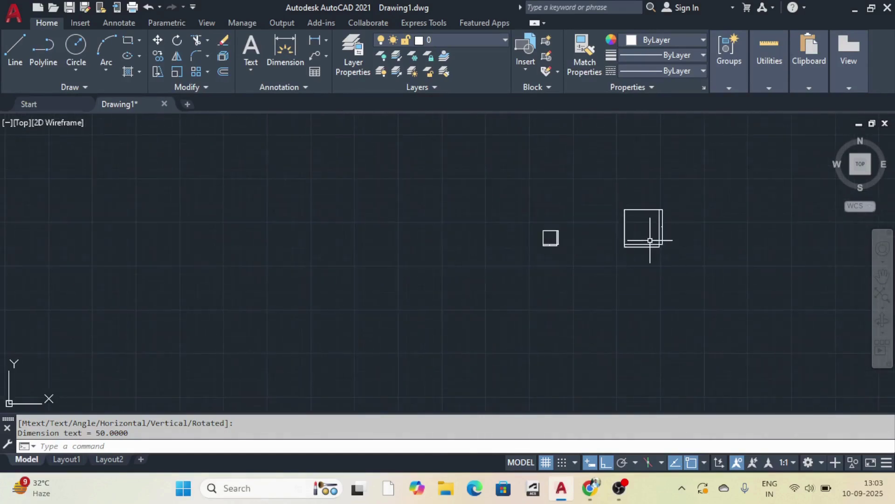
{"action": "scroll", "coordinate": [650, 240], "scroll_direction": "up", "scroll_amount": 5}
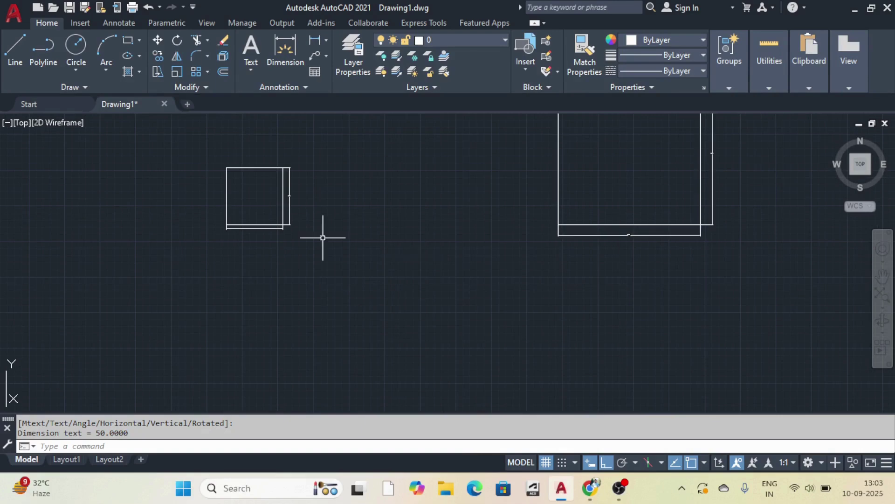
{"action": "scroll", "coordinate": [332, 237], "scroll_direction": "down", "scroll_amount": 6}
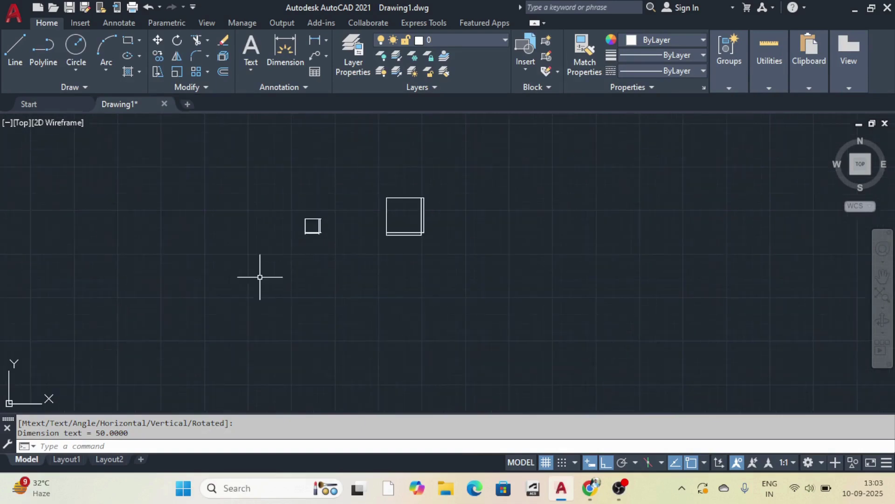
- Start scaling the 20 by 20 square together with its two dimensions, using the square's lower-left corner as base point
{"action": "scroll", "coordinate": [296, 229], "scroll_direction": "up", "scroll_amount": 6}
{"action": "left_click", "coordinate": [262, 154]}
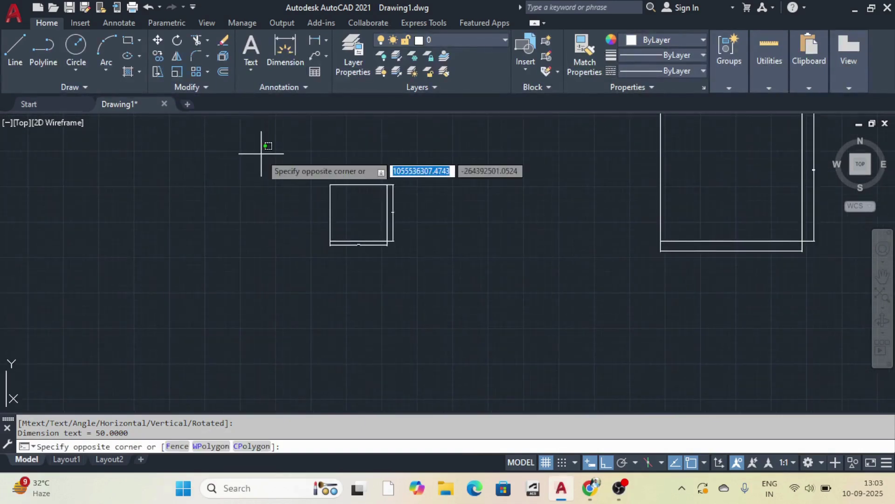
{"action": "key", "text": "Escape"}
{"action": "scroll", "coordinate": [280, 190], "scroll_direction": "down", "scroll_amount": 6}
{"action": "scroll", "coordinate": [297, 192], "scroll_direction": "up", "scroll_amount": 4}
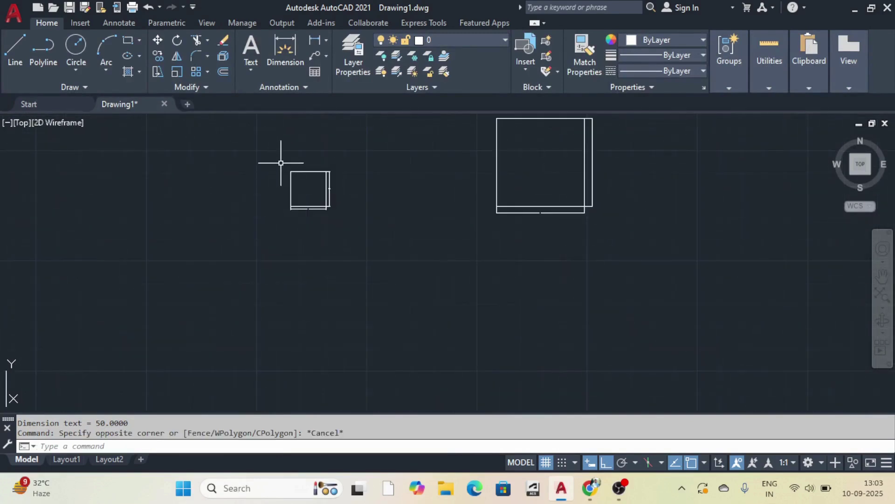
{"action": "left_click", "coordinate": [242, 141]}
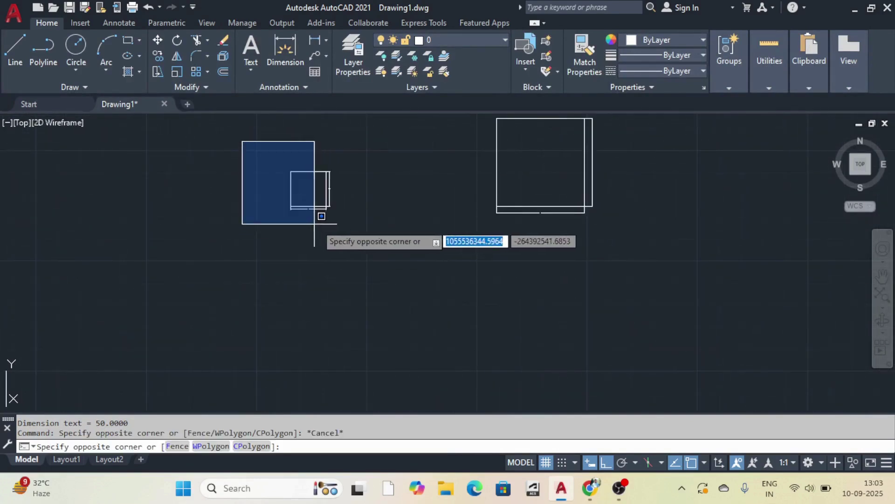
{"action": "left_click", "coordinate": [360, 250]}
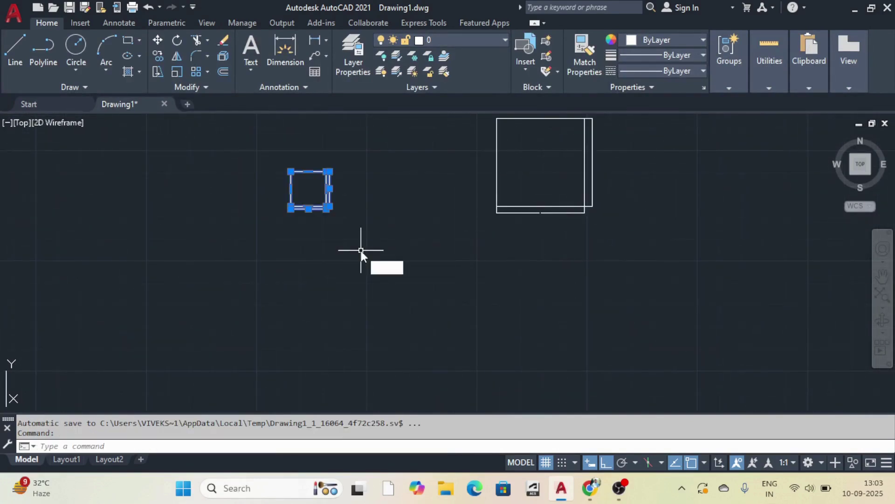
{"action": "type", "text": "SC"}
{"action": "key", "text": "Return"}
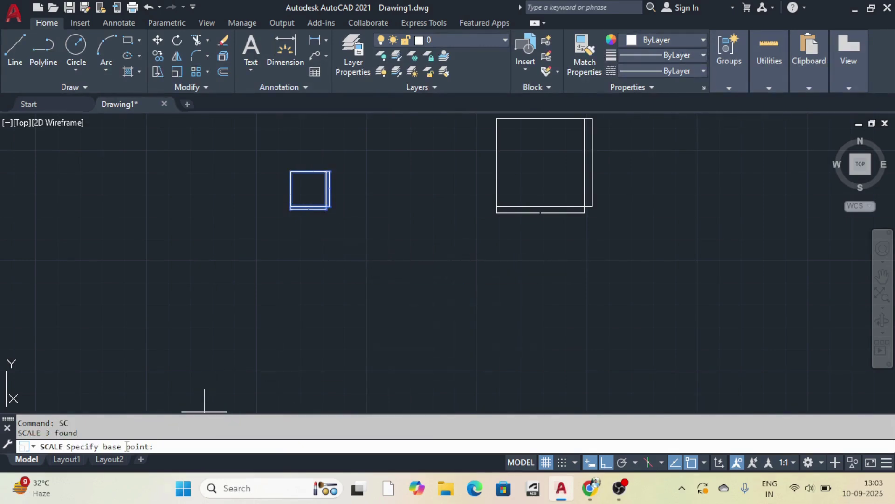
{"action": "scroll", "coordinate": [289, 203], "scroll_direction": "up", "scroll_amount": 6}
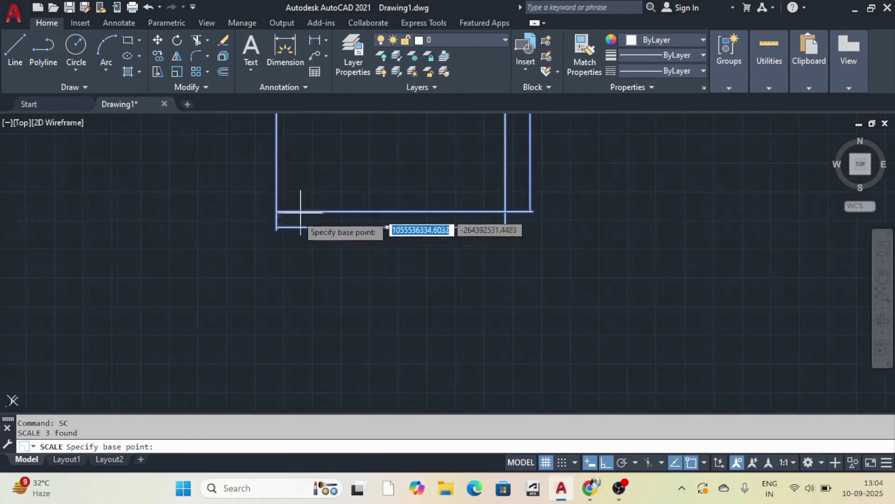
{"action": "left_click", "coordinate": [181, 180]}
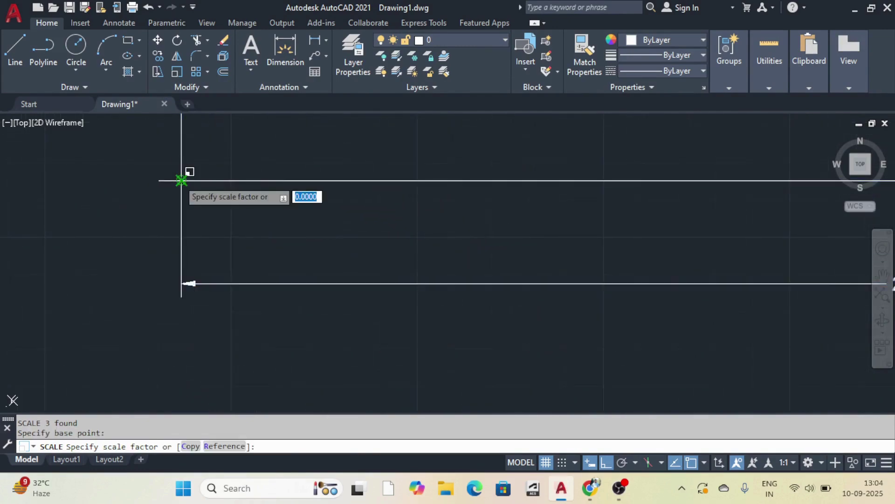
- Use the Reference option and take the small square's left side, from lower-left to upper-left corner, as the reference length
{"action": "left_click", "coordinate": [220, 447]}
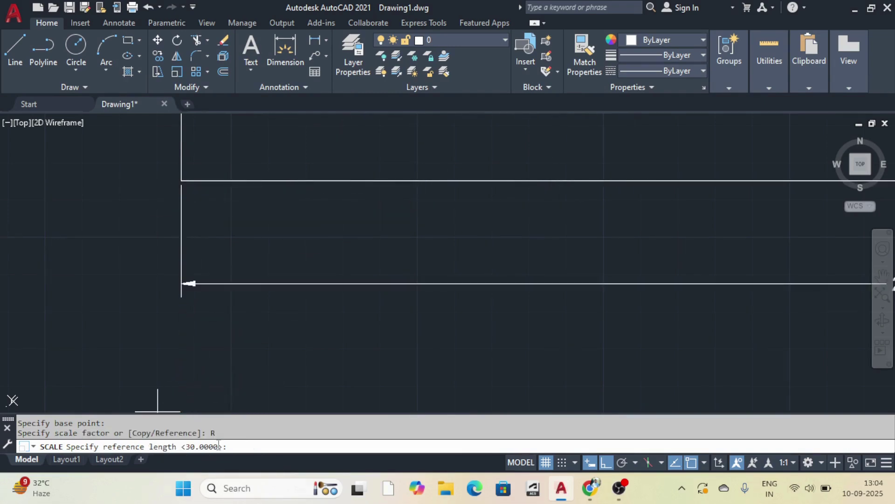
{"action": "left_click", "coordinate": [182, 181]}
{"action": "scroll", "coordinate": [200, 241], "scroll_direction": "down", "scroll_amount": 7}
{"action": "scroll", "coordinate": [206, 221], "scroll_direction": "up", "scroll_amount": 3}
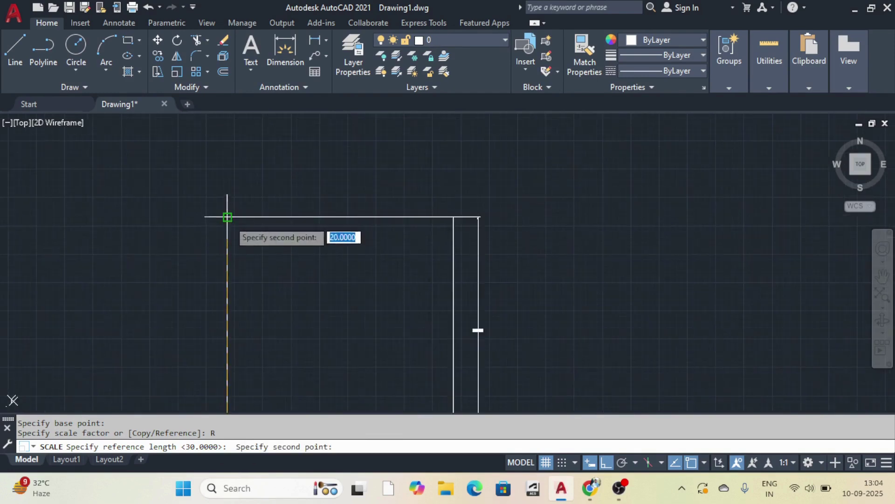
{"action": "left_click", "coordinate": [227, 216]}
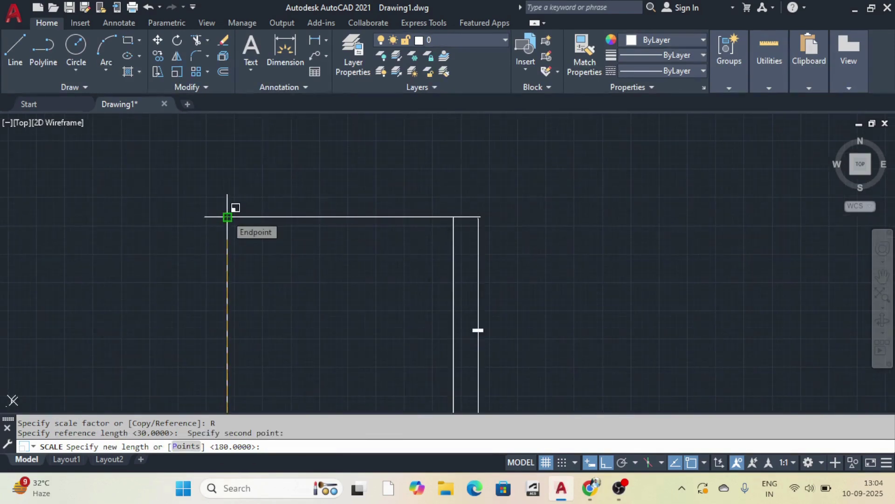
- Define the new length with the Points option, picking the lower-left and upper-left corners of the 50 by 50 square
{"action": "left_click", "coordinate": [185, 447]}
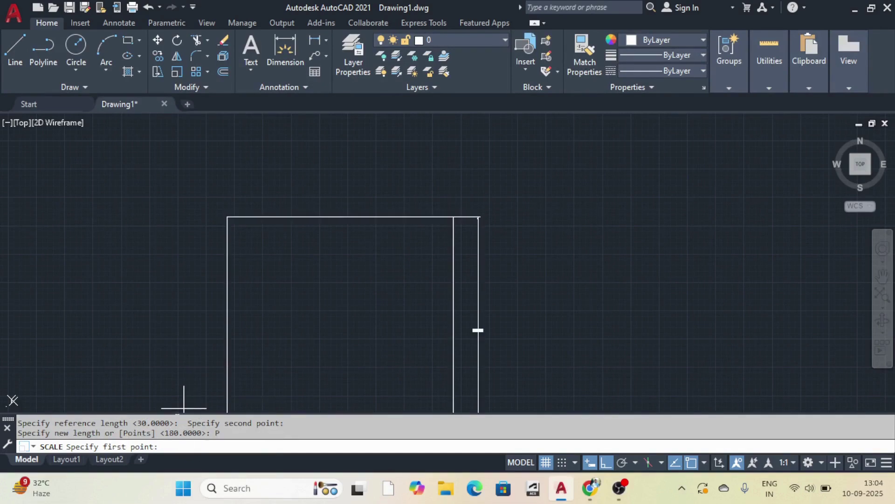
{"action": "scroll", "coordinate": [200, 309], "scroll_direction": "down", "scroll_amount": 3}
{"action": "scroll", "coordinate": [466, 345], "scroll_direction": "up", "scroll_amount": 5}
{"action": "scroll", "coordinate": [465, 341], "scroll_direction": "up", "scroll_amount": 2}
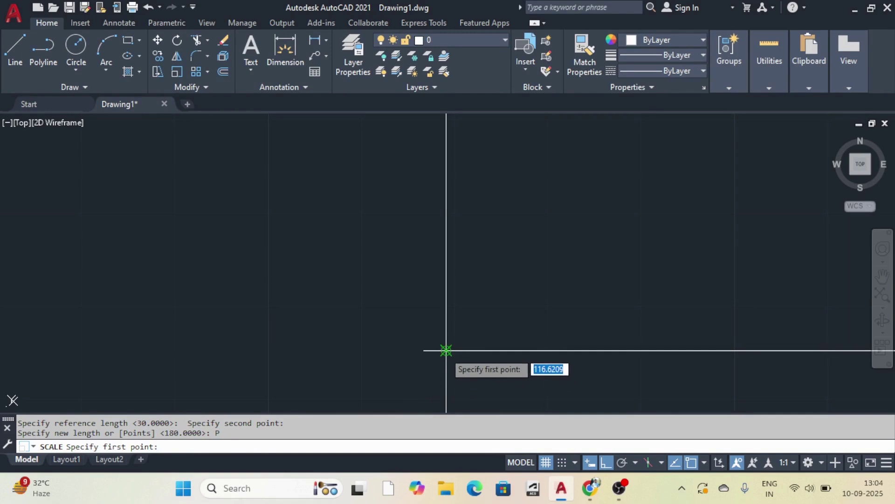
{"action": "left_click", "coordinate": [446, 350]}
{"action": "scroll", "coordinate": [450, 294], "scroll_direction": "down", "scroll_amount": 4}
{"action": "scroll", "coordinate": [440, 294], "scroll_direction": "up", "scroll_amount": 3}
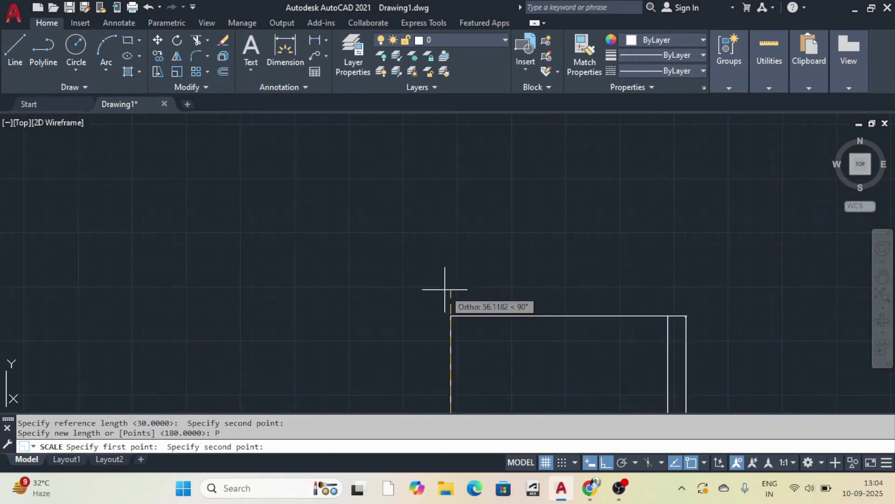
{"action": "left_click", "coordinate": [451, 317]}
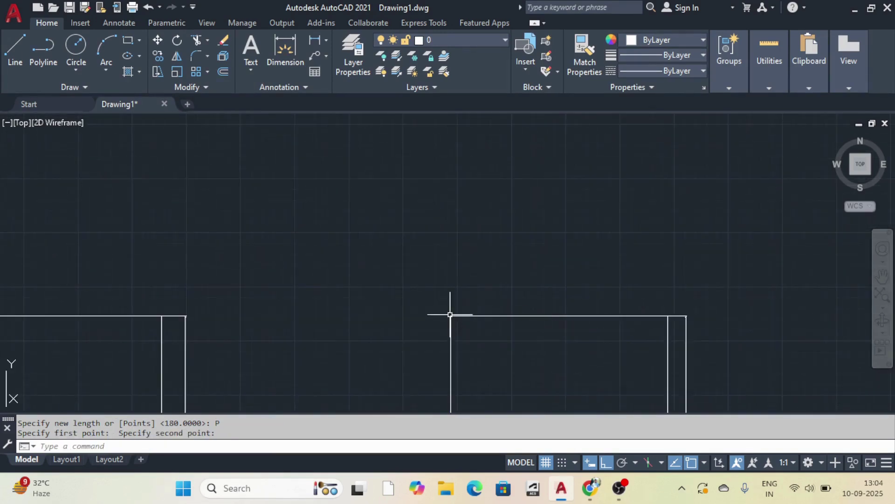
- Inspect the dimensions of the scaled square and of the reference square to compare their sizes
{"action": "scroll", "coordinate": [452, 308], "scroll_direction": "down", "scroll_amount": 5}
{"action": "scroll", "coordinate": [460, 296], "scroll_direction": "up", "scroll_amount": 3}
{"action": "scroll", "coordinate": [308, 283], "scroll_direction": "up", "scroll_amount": 8}
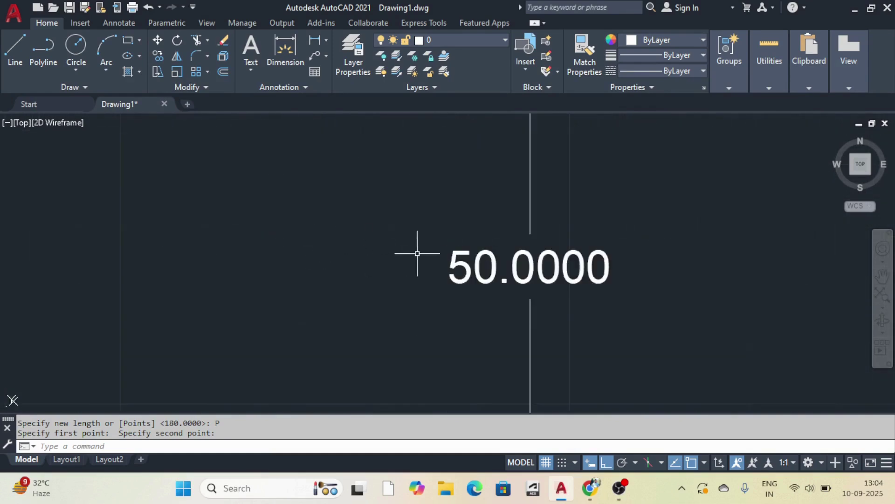
{"action": "scroll", "coordinate": [422, 260], "scroll_direction": "down", "scroll_amount": 5}
{"action": "scroll", "coordinate": [392, 298], "scroll_direction": "up", "scroll_amount": 8}
{"action": "scroll", "coordinate": [475, 299], "scroll_direction": "up", "scroll_amount": 2}
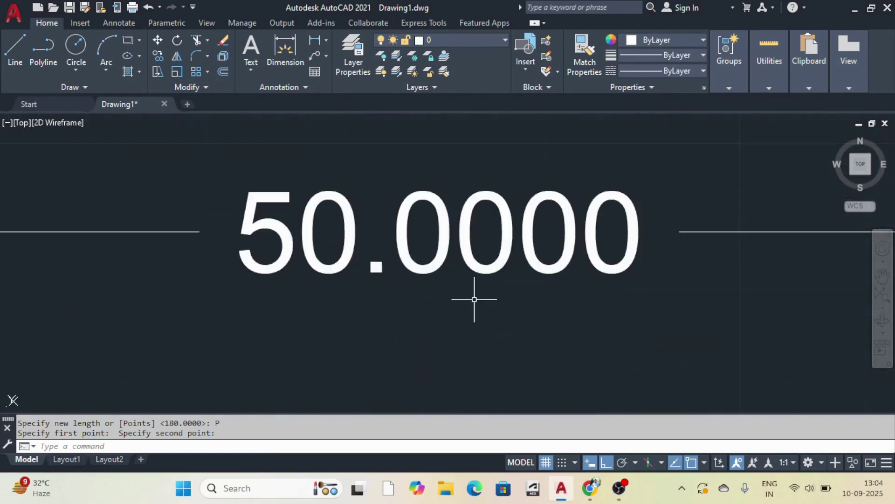
{"action": "scroll", "coordinate": [259, 304], "scroll_direction": "down", "scroll_amount": 10}
{"action": "scroll", "coordinate": [527, 284], "scroll_direction": "up", "scroll_amount": 5}
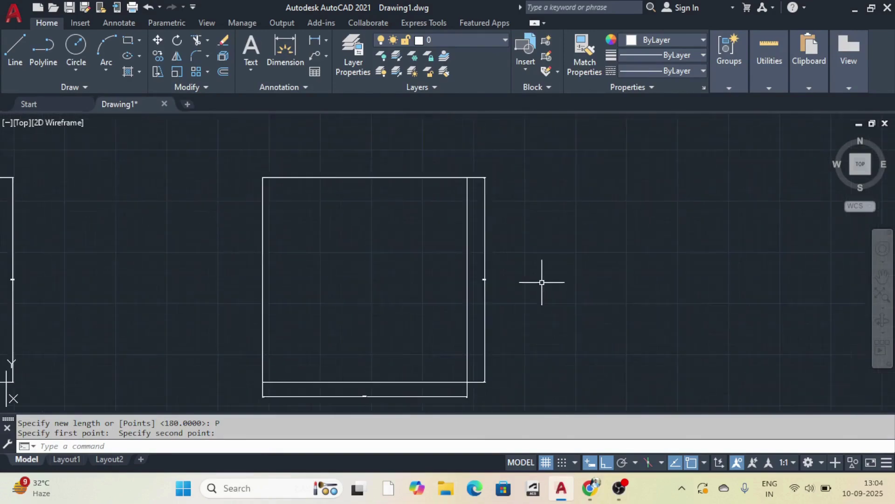
{"action": "scroll", "coordinate": [513, 282], "scroll_direction": "up", "scroll_amount": 3}
{"action": "scroll", "coordinate": [419, 186], "scroll_direction": "up", "scroll_amount": 3}
{"action": "scroll", "coordinate": [419, 186], "scroll_direction": "down", "scroll_amount": 1}
{"action": "scroll", "coordinate": [420, 210], "scroll_direction": "down", "scroll_amount": 8}
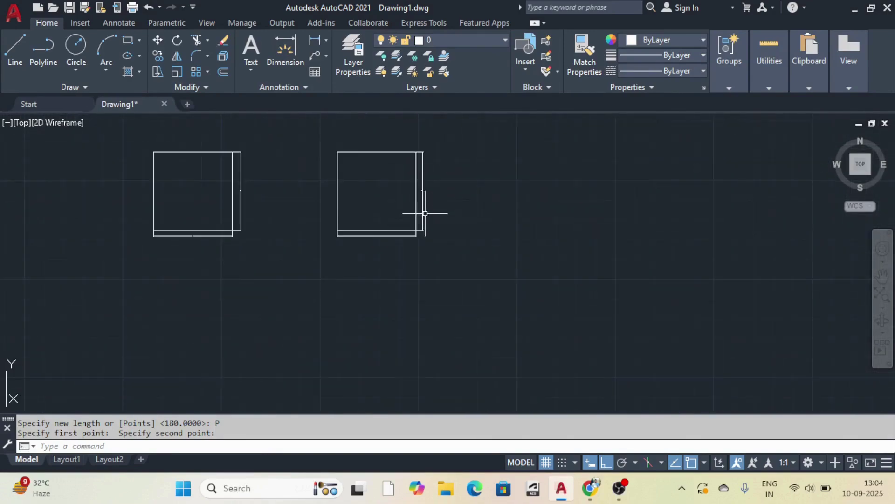
{"action": "scroll", "coordinate": [373, 240], "scroll_direction": "up", "scroll_amount": 8}
{"action": "scroll", "coordinate": [367, 242], "scroll_direction": "down", "scroll_amount": 3}
{"action": "scroll", "coordinate": [368, 242], "scroll_direction": "down", "scroll_amount": 6}
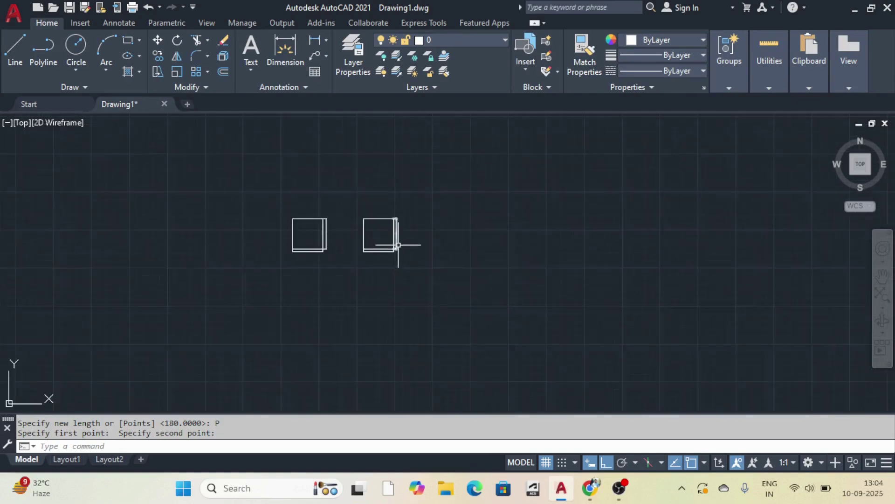